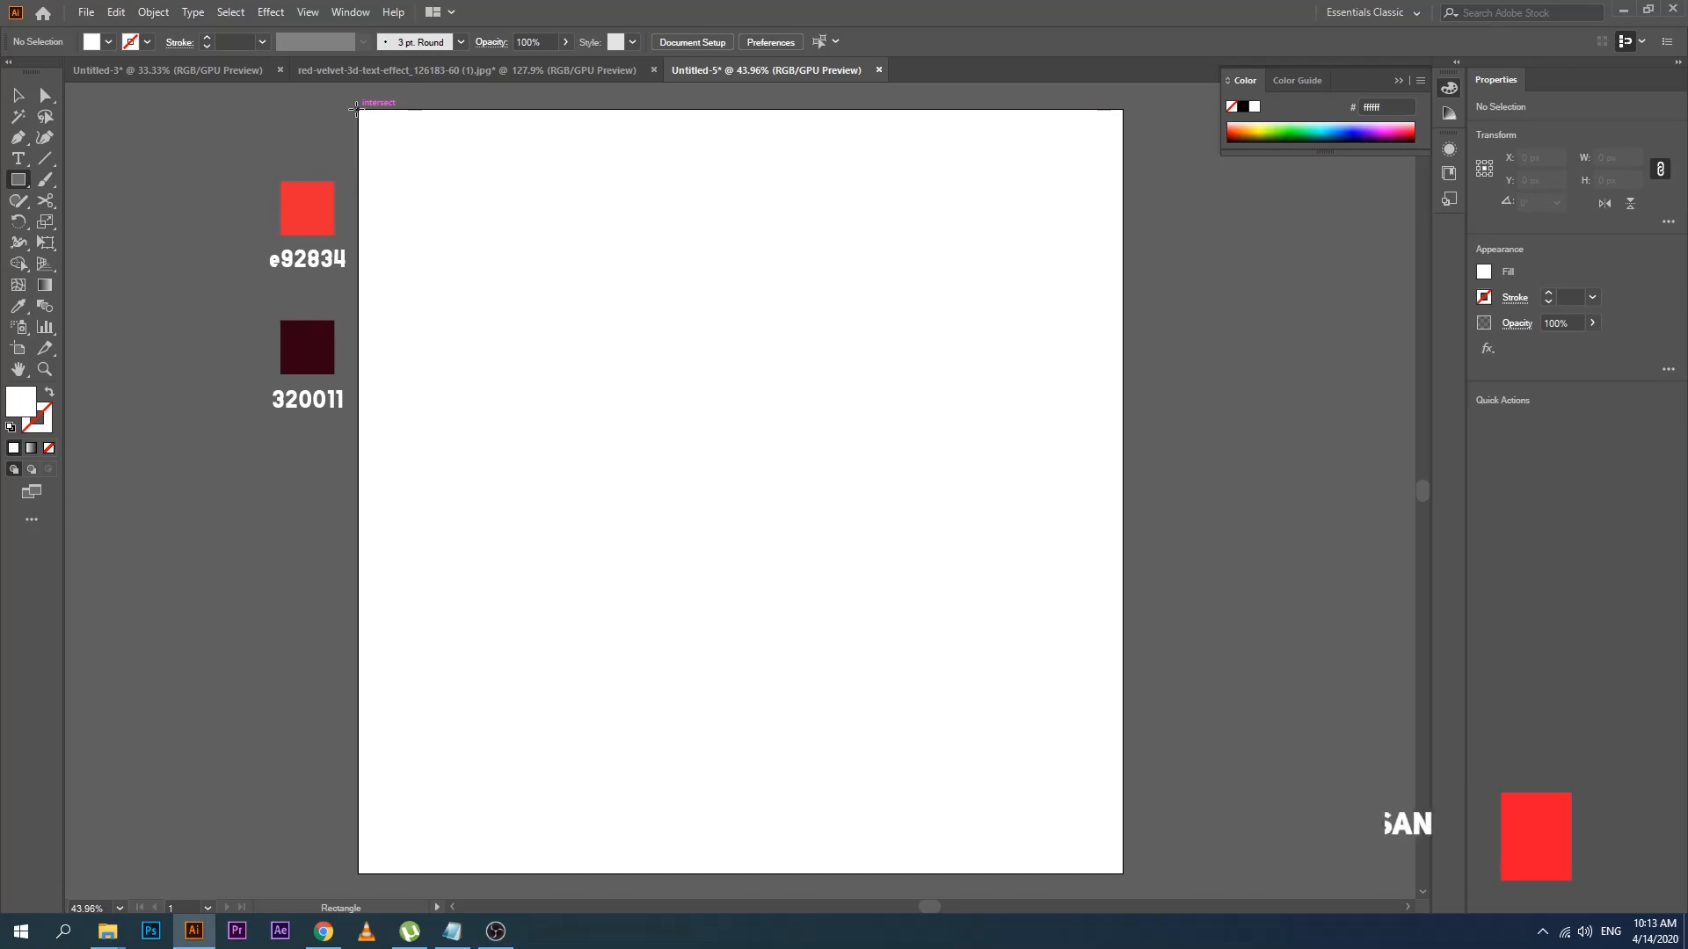
Cover the whole artboard with a 1500 px square and fill it with the red of the e92834 swatch
drag(355, 109, 1125, 871)
click(19, 95)
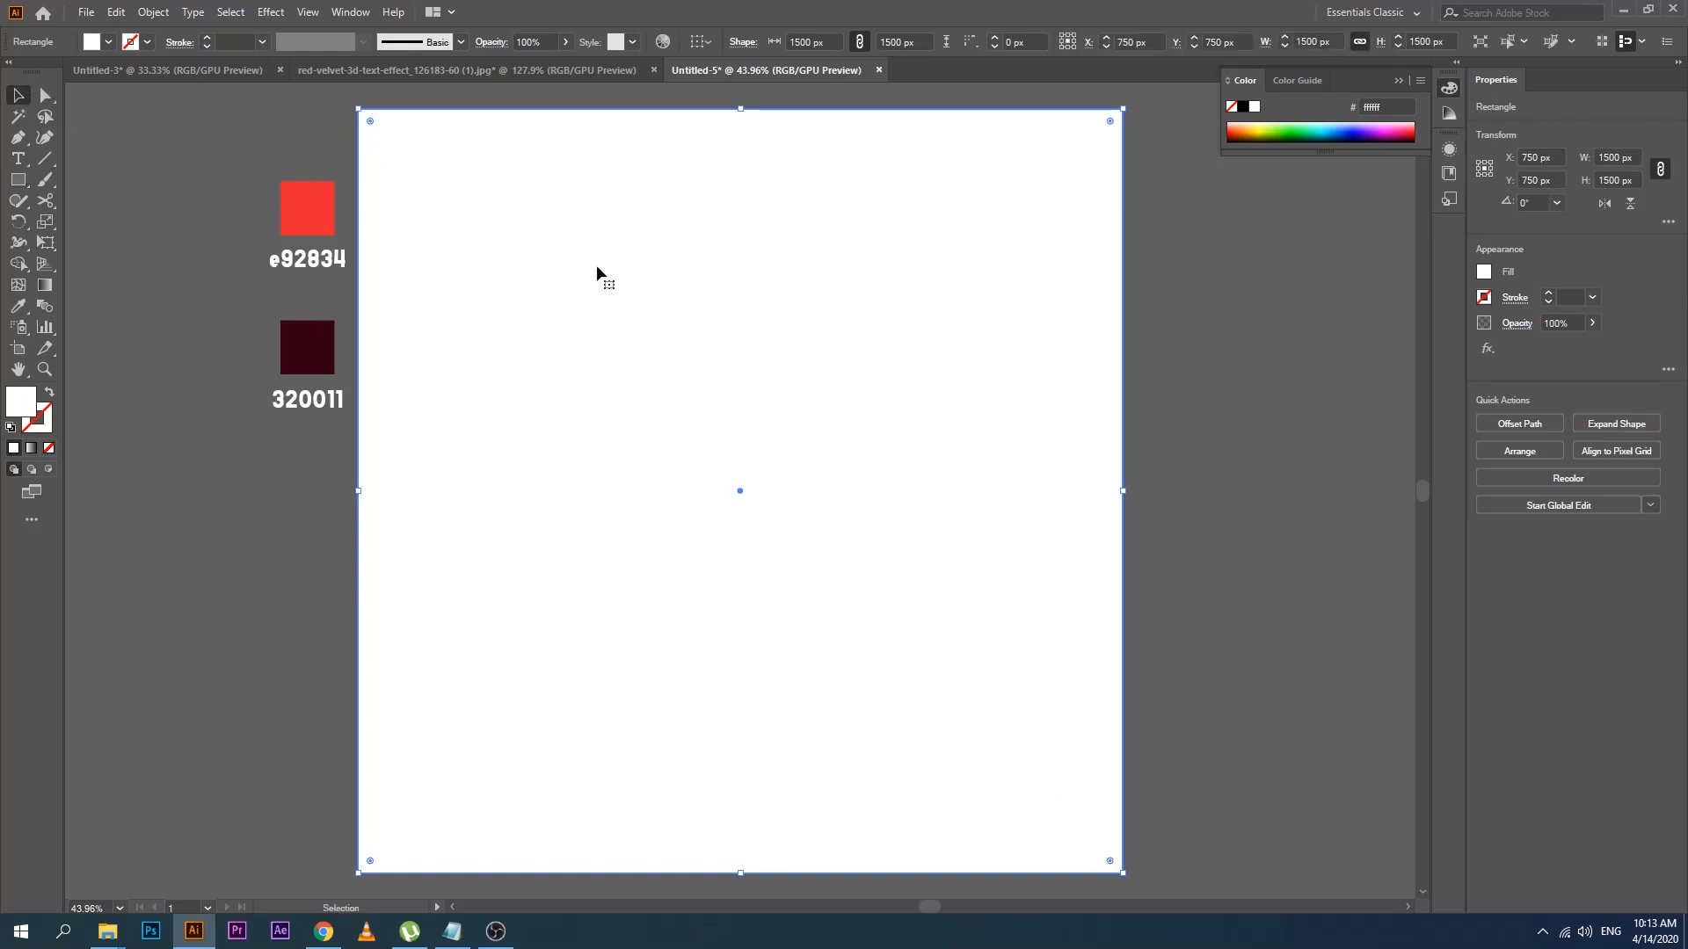
key(i)
click(286, 195)
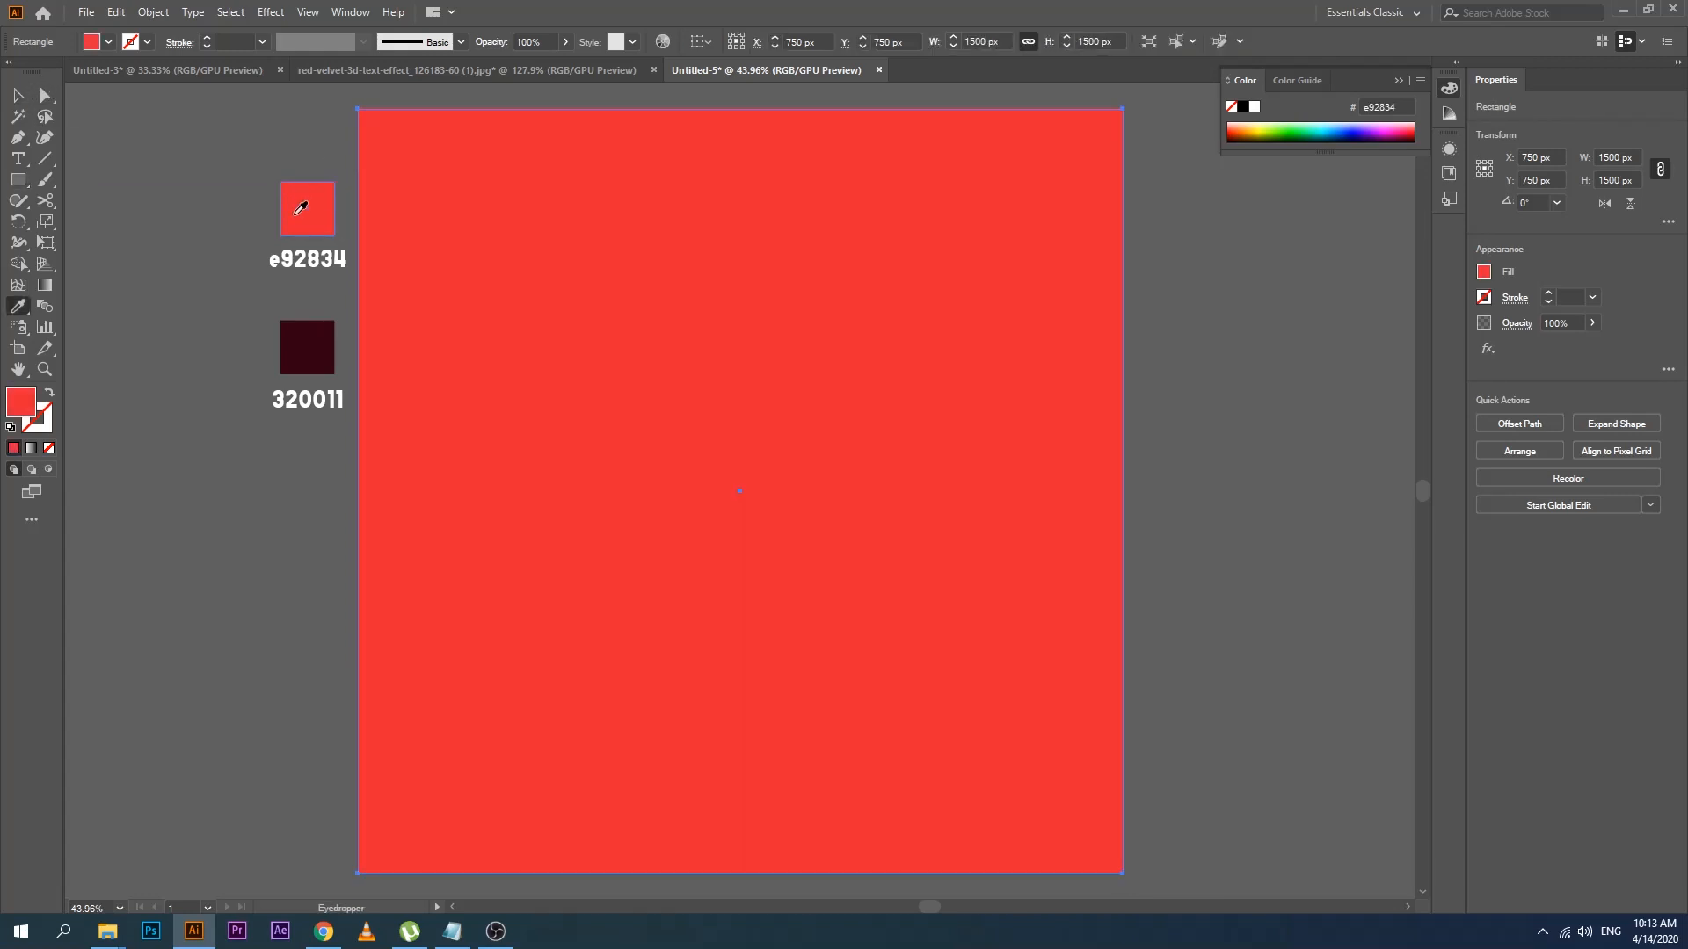
click(19, 95)
click(118, 225)
Lock the red background square and show the list of objects inside Layer 1
click(508, 332)
key(ctrl+2)
click(346, 16)
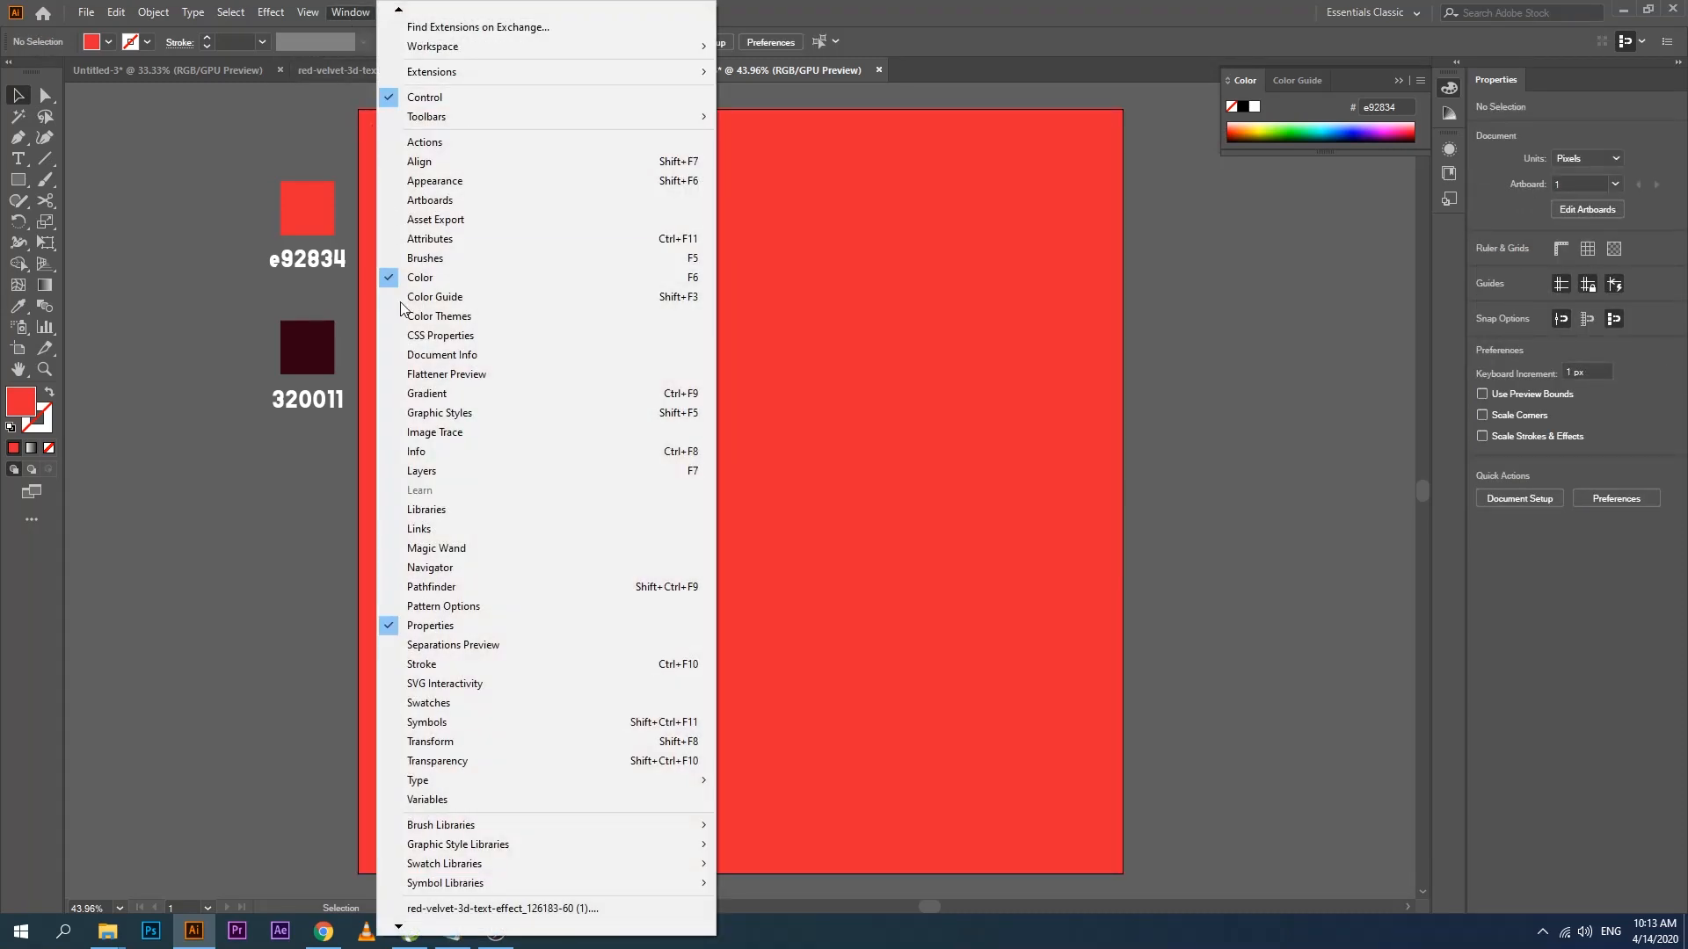
click(429, 472)
click(1094, 372)
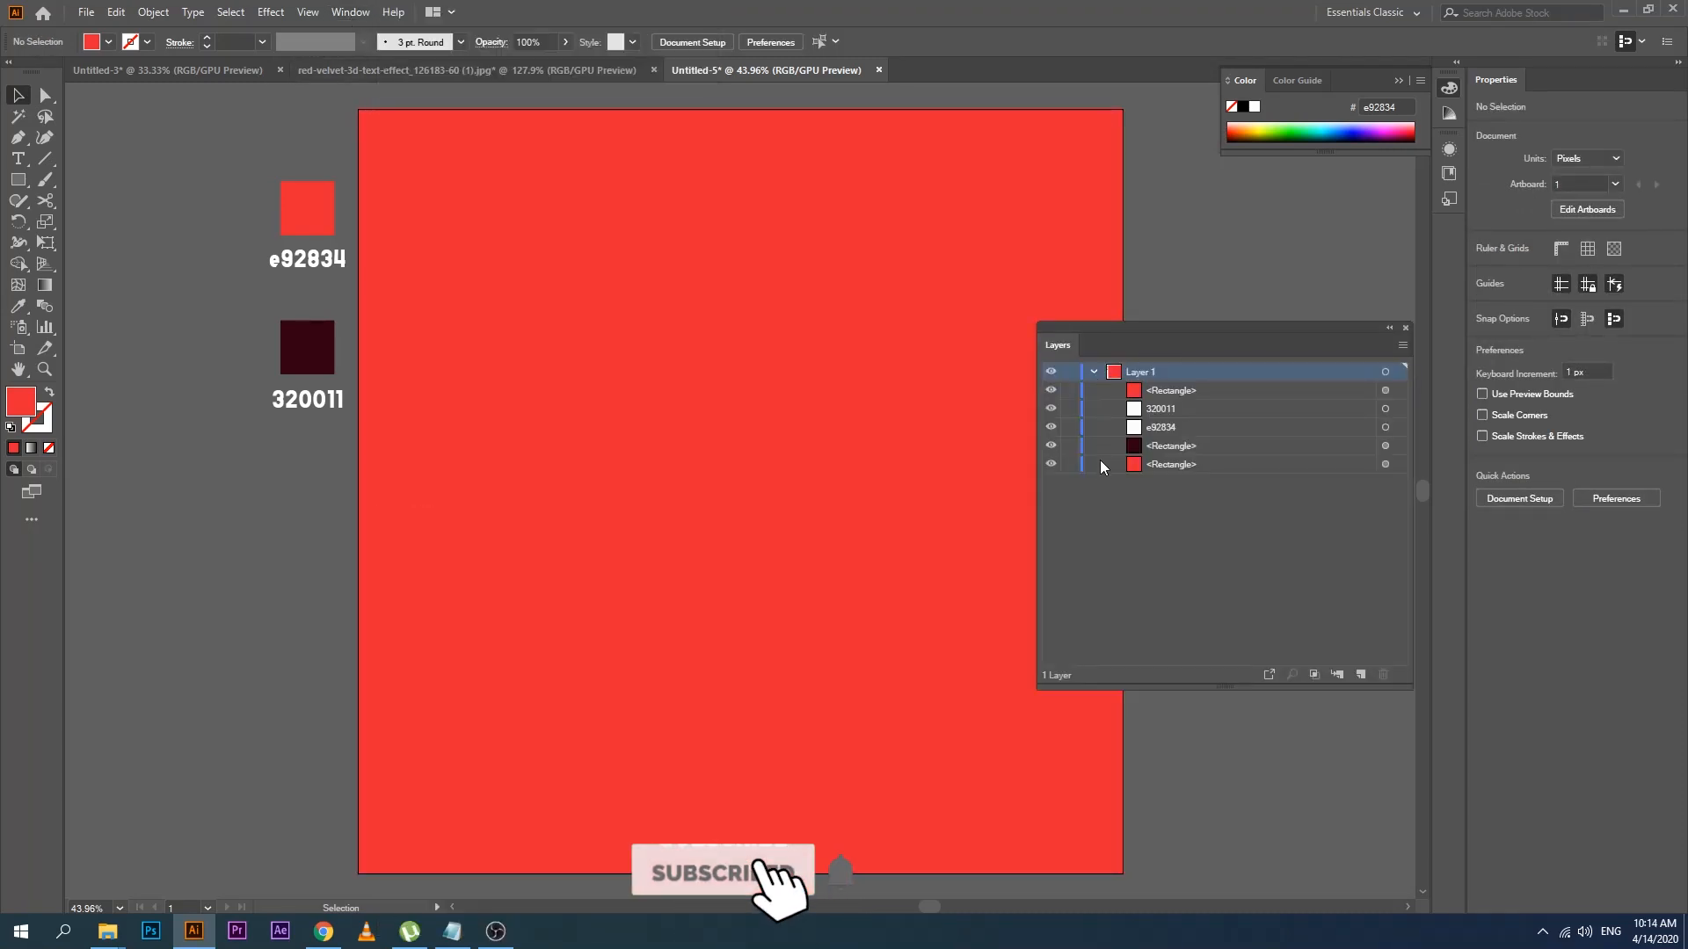
Group the two colour swatches with their hex code labels and lock the group
drag(249, 207, 321, 400)
right_click(317, 358)
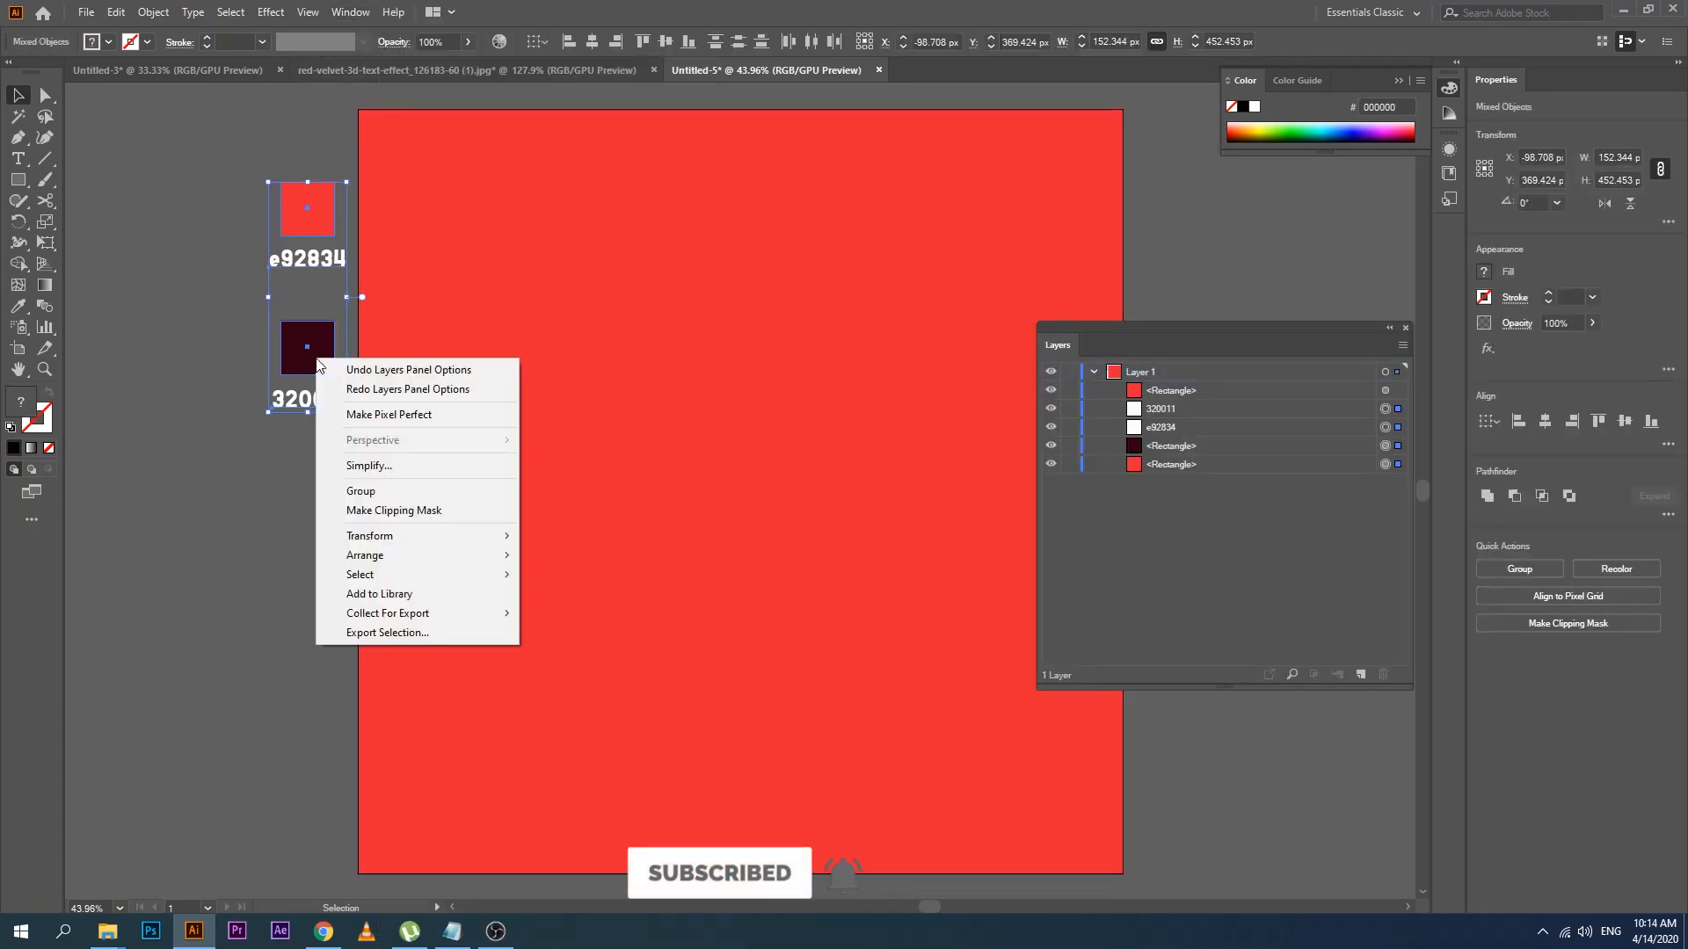
click(345, 491)
click(1070, 409)
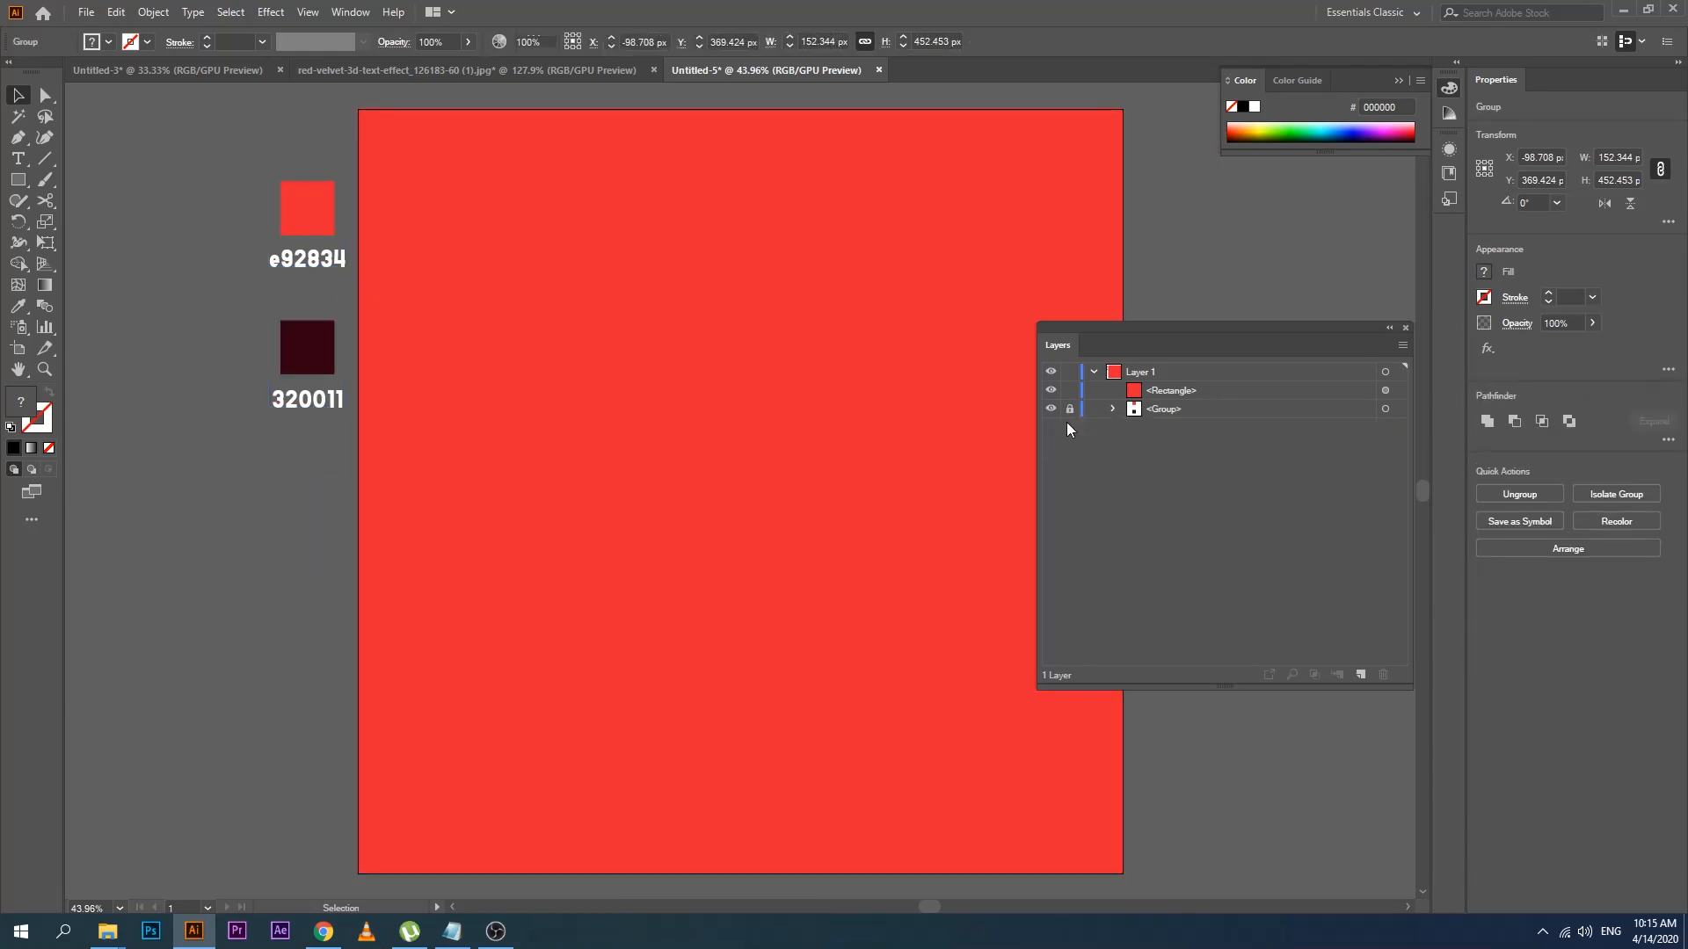
Add the text "Velvet" on the upper part of the artboard and set its font size to 450 pt
key(t)
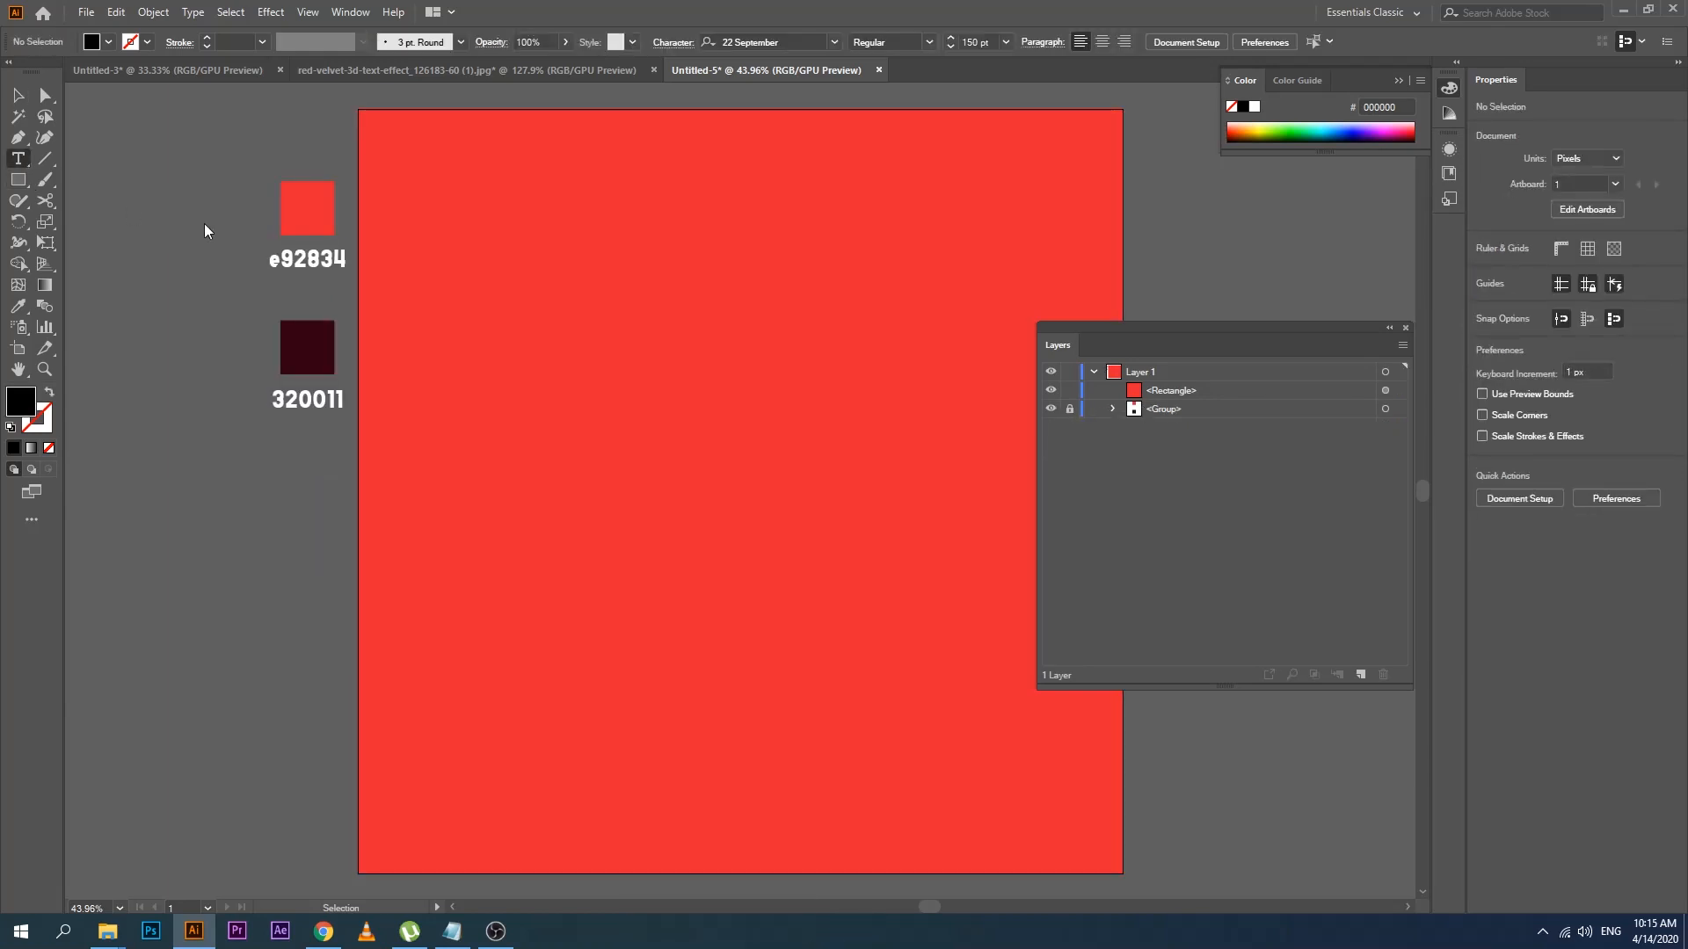
click(518, 373)
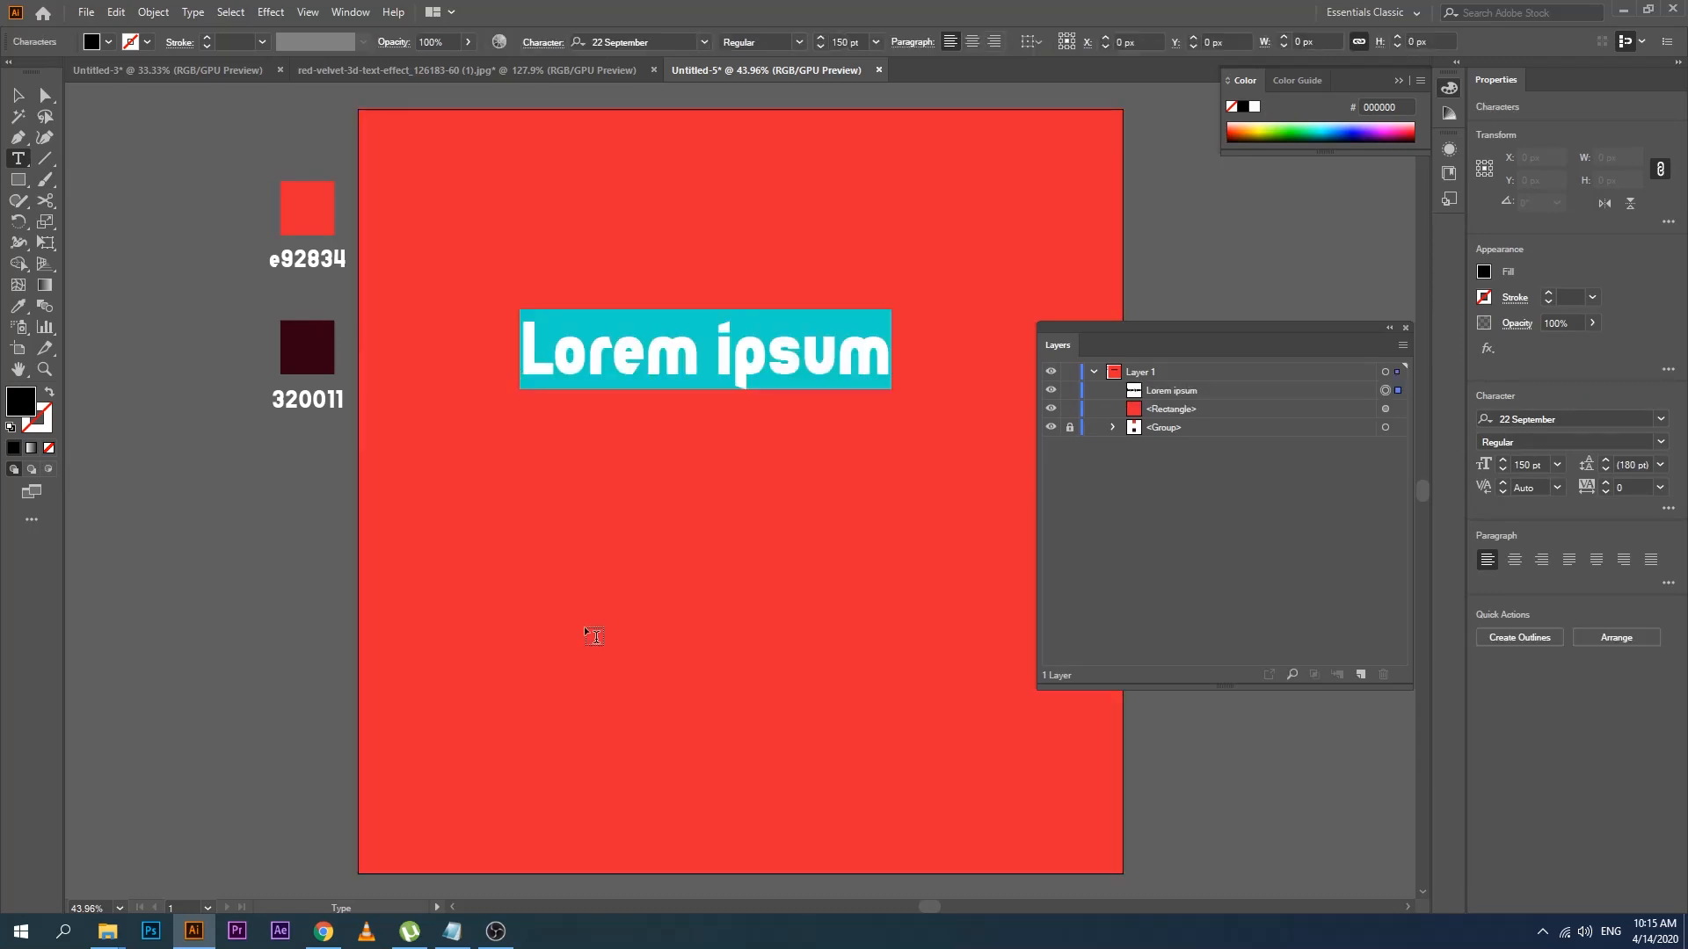
text(Velvet)
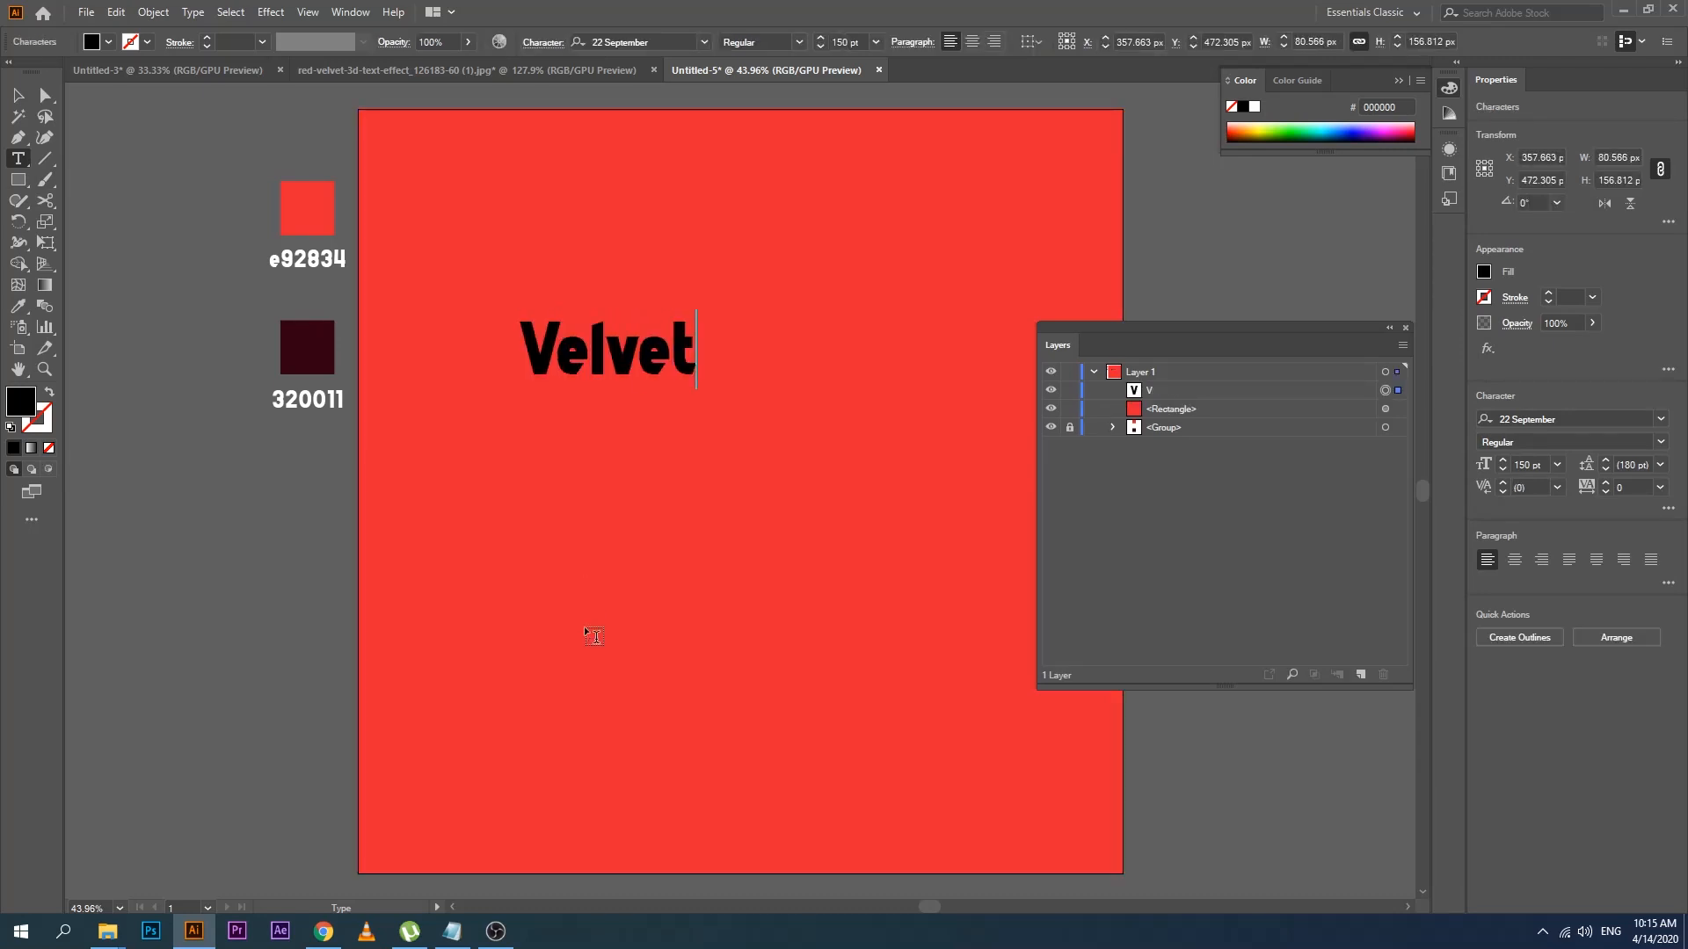
key(ctrl+a)
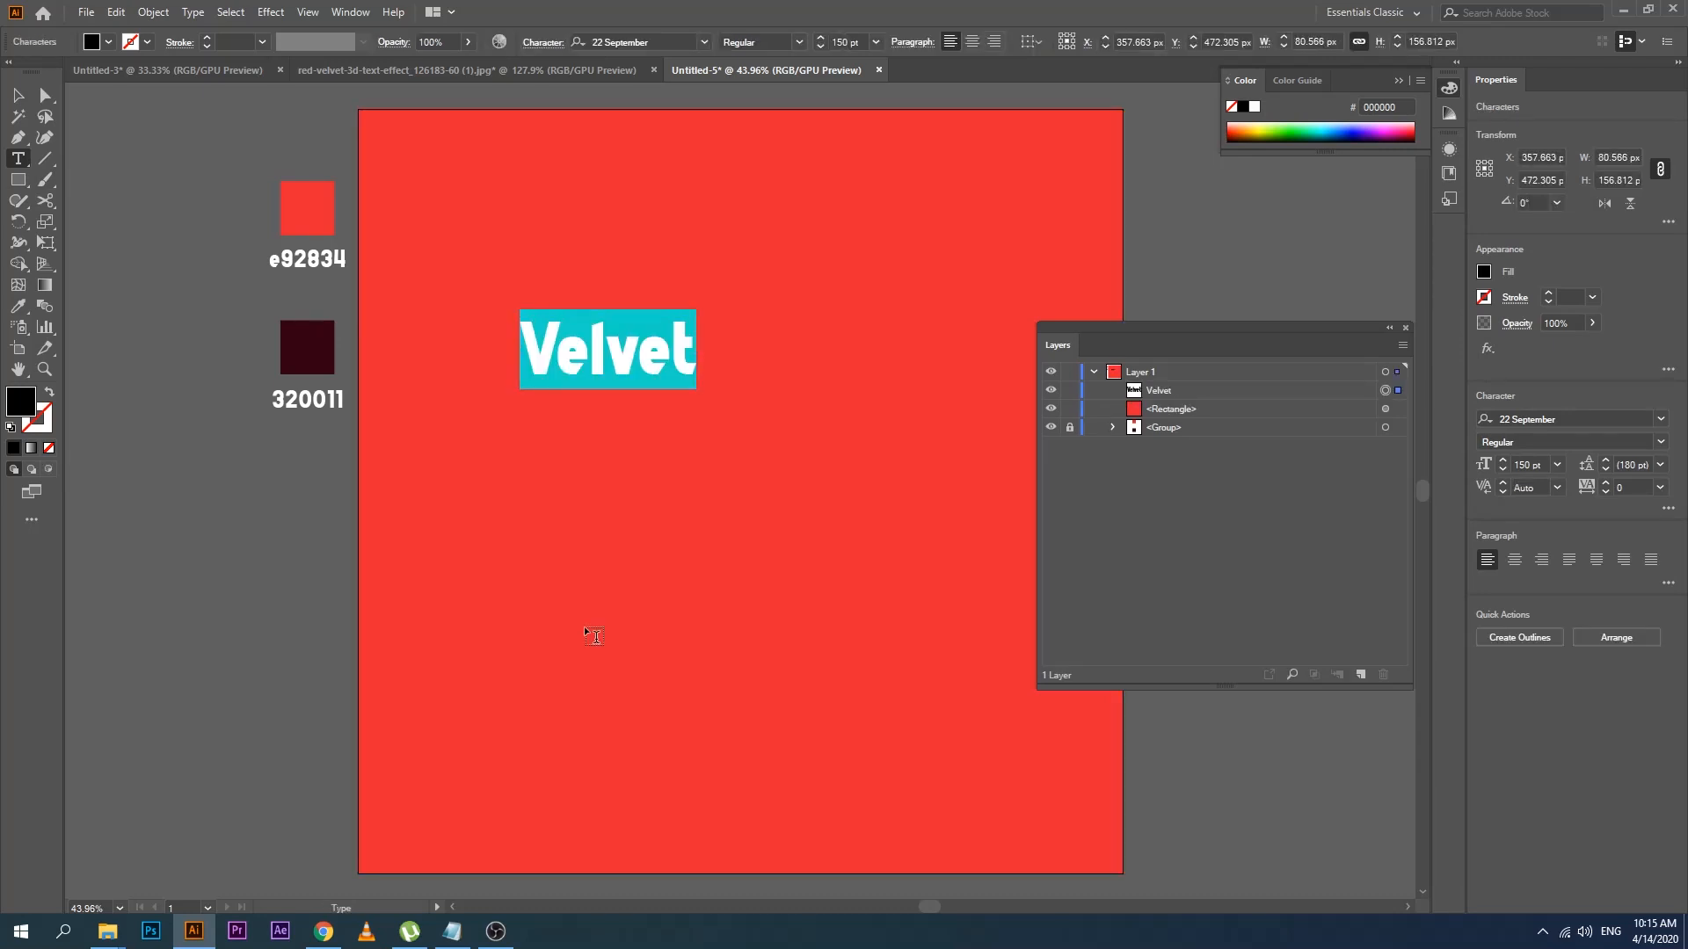
click(866, 44)
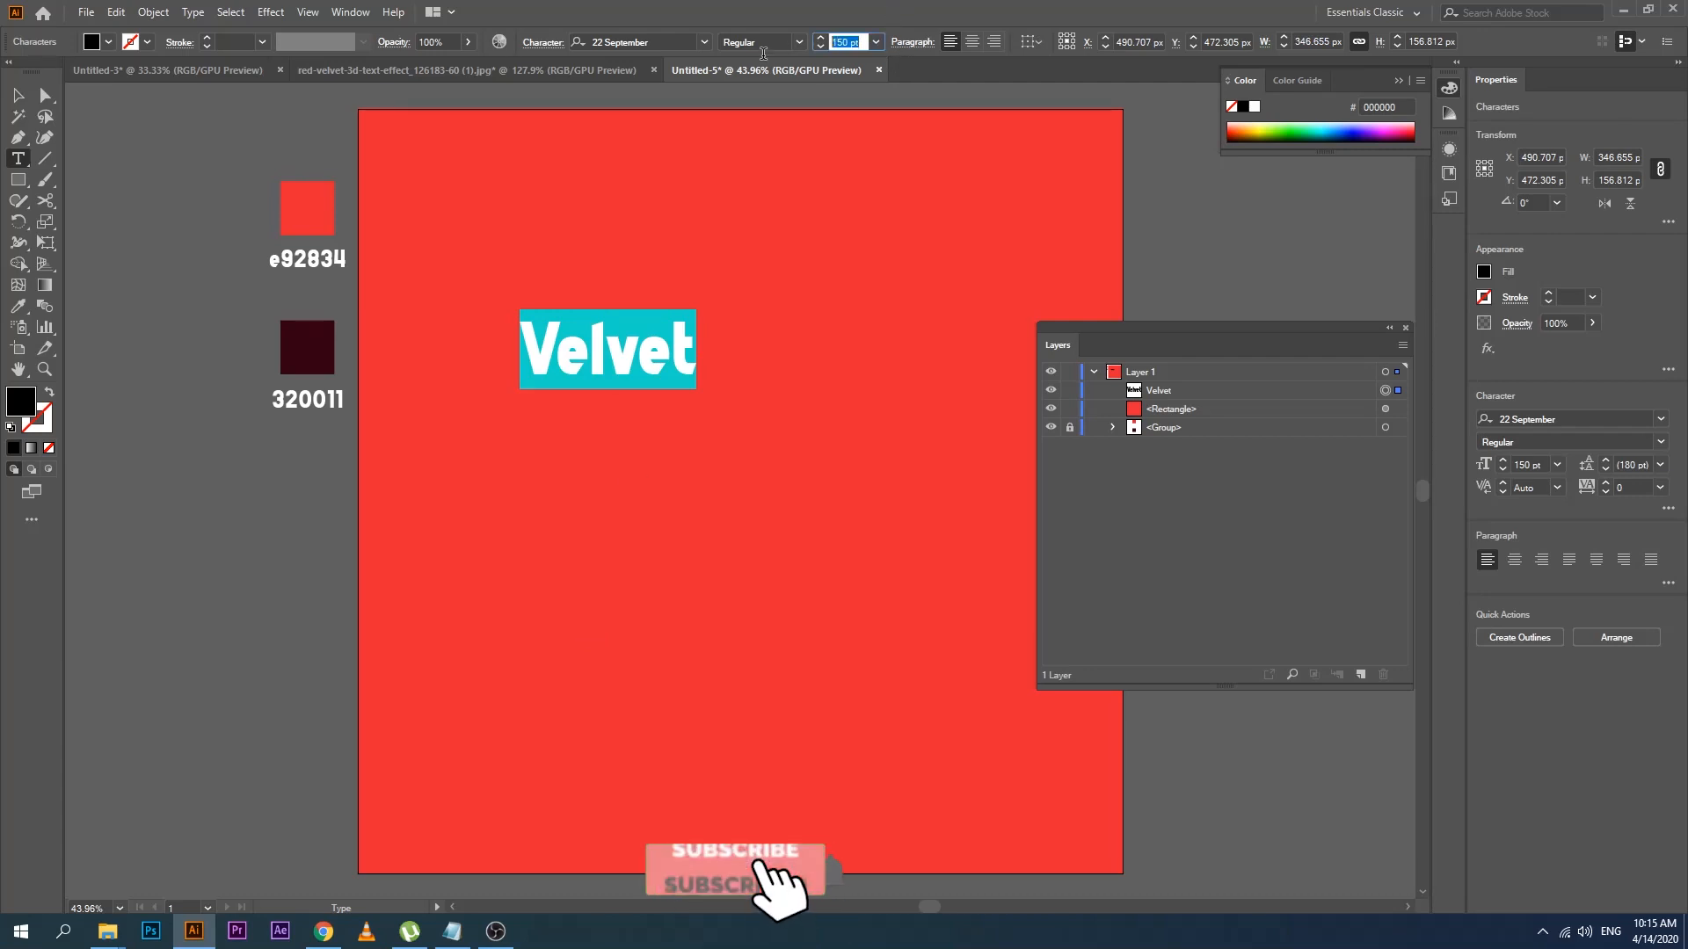
text(450)
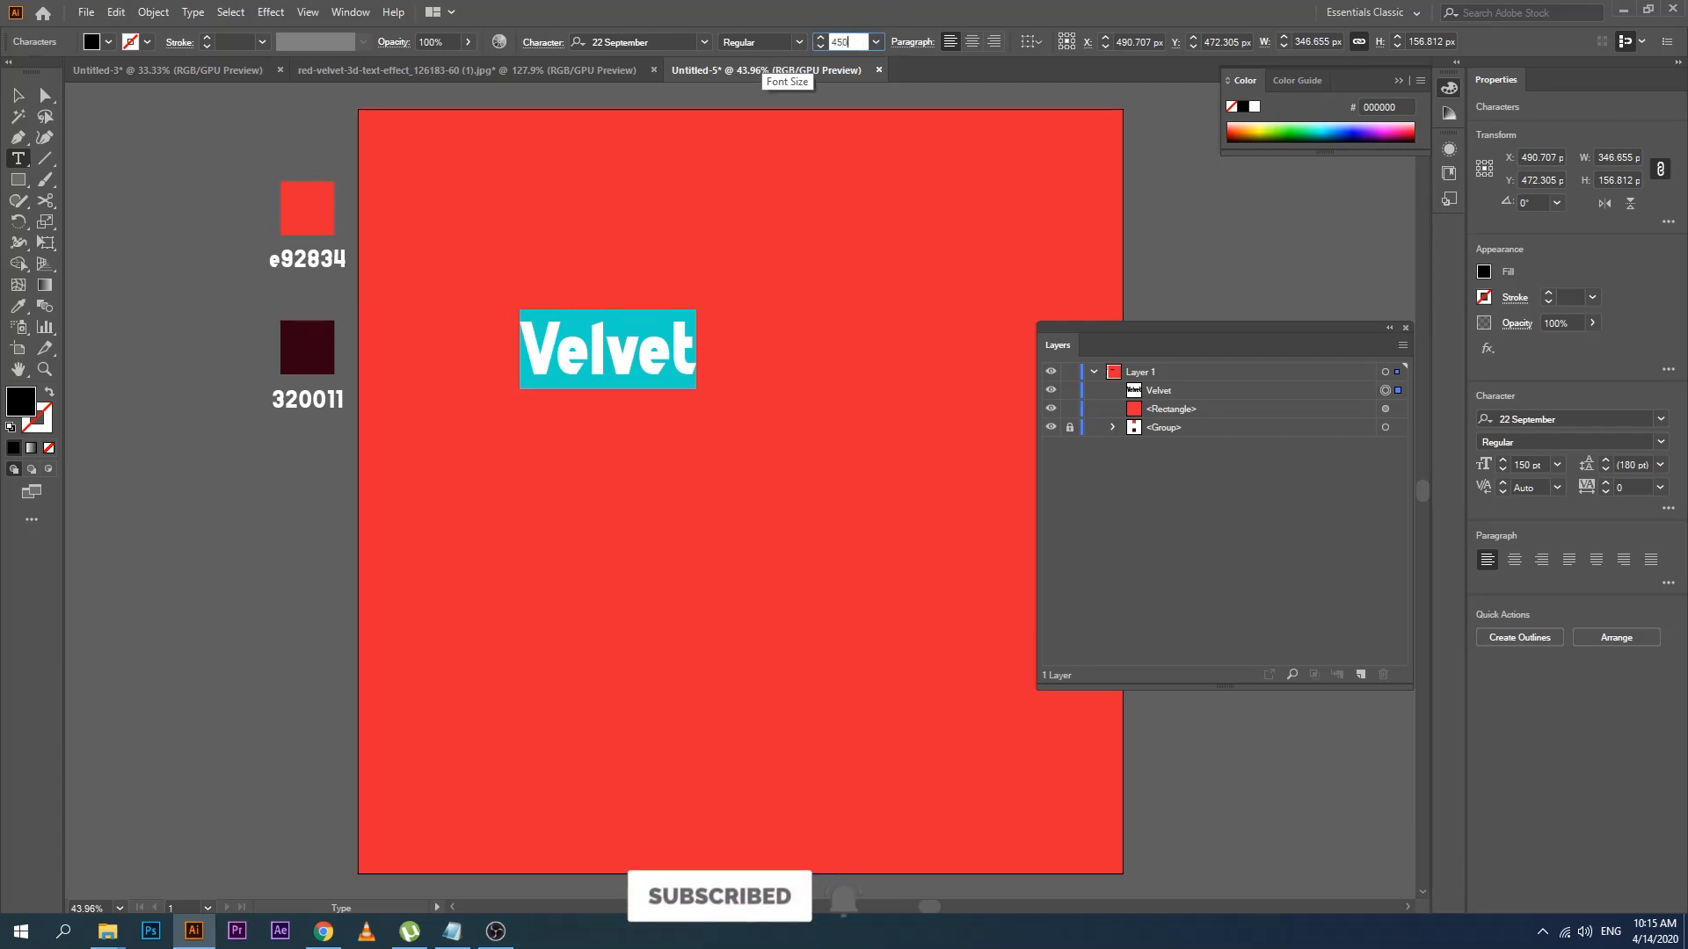
key(Return)
click(12, 100)
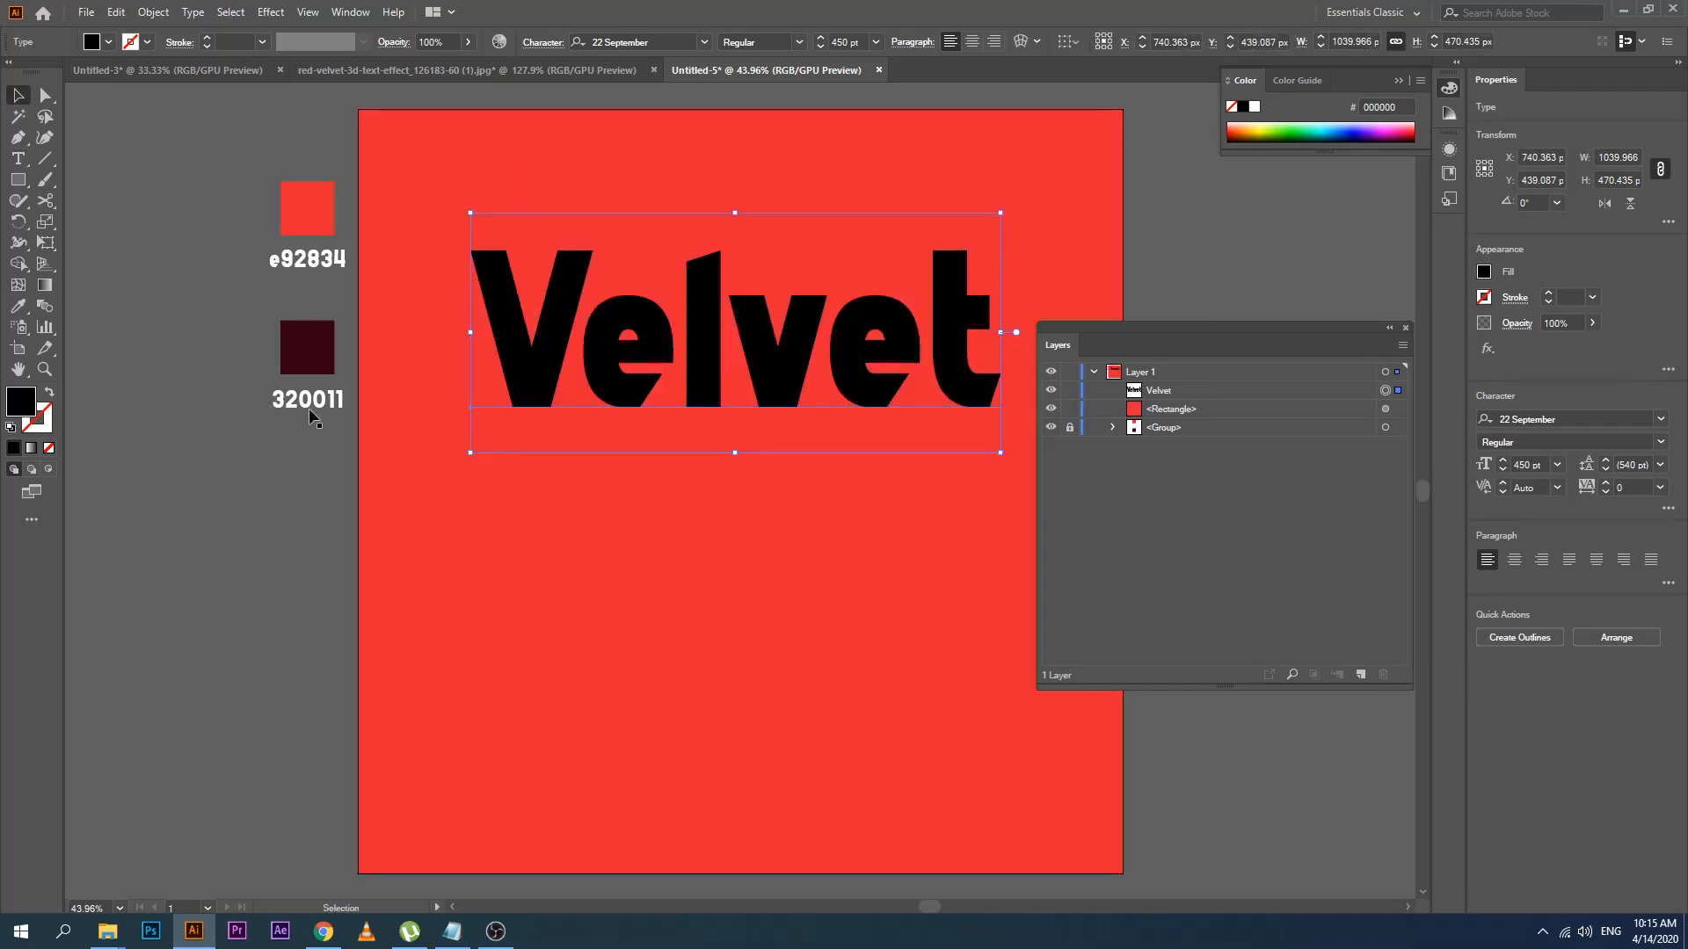
Change the font of the Velvet text to Amigos
click(17, 158)
double_click(619, 378)
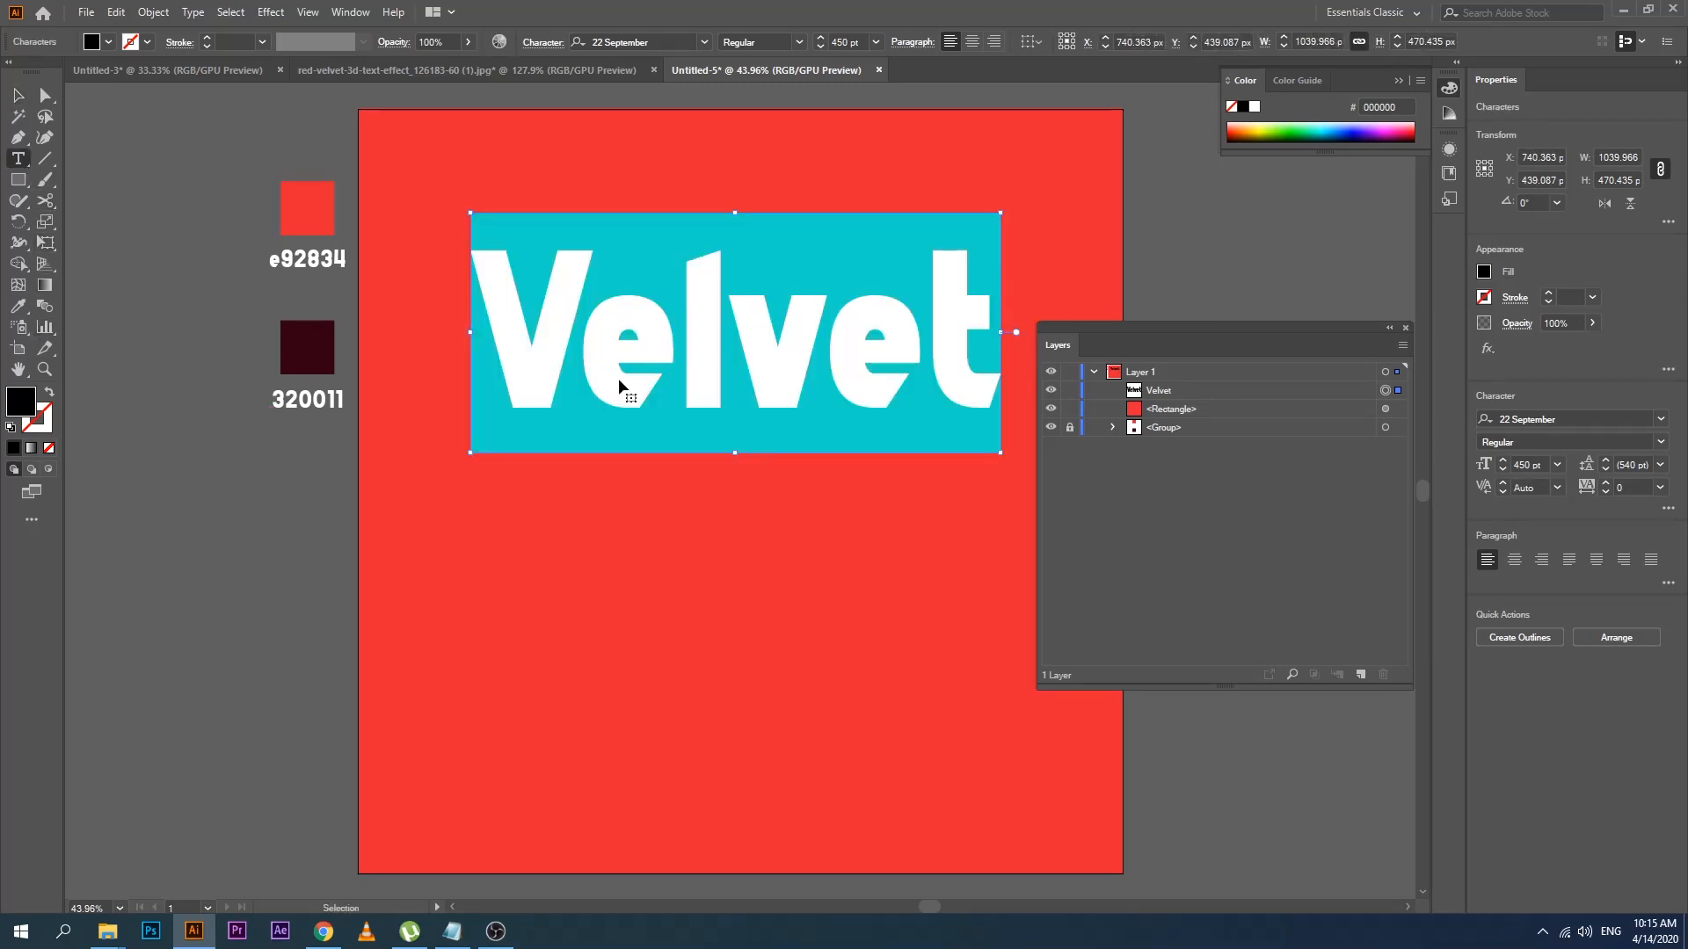
click(703, 42)
click(615, 151)
click(17, 95)
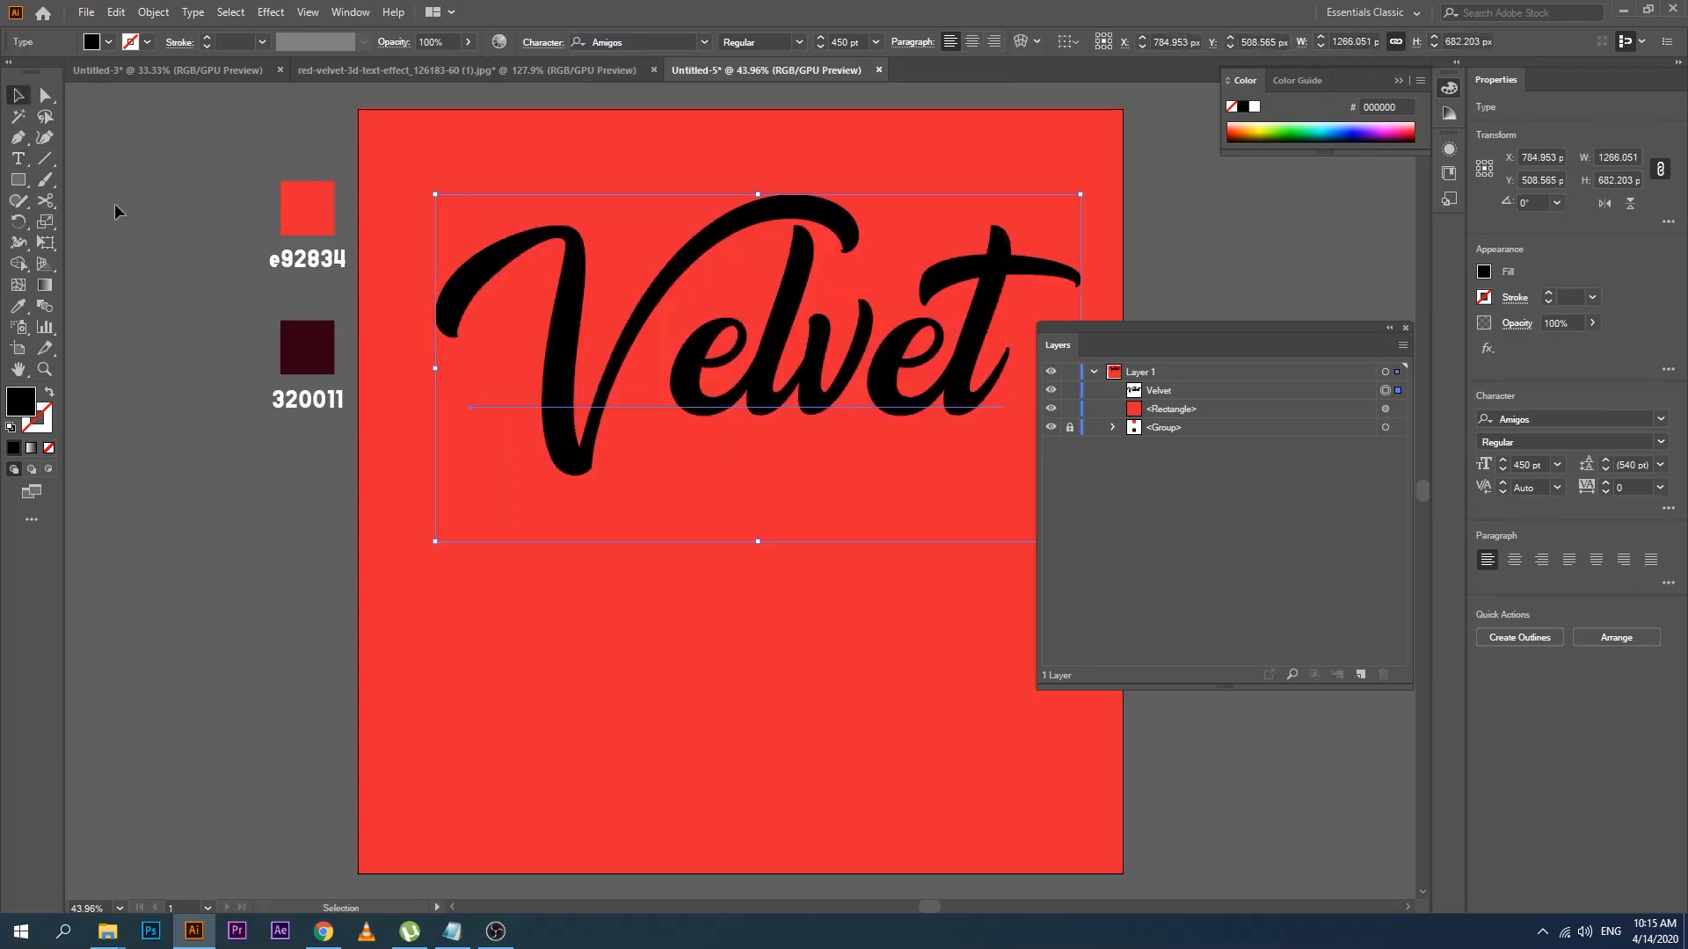
Set the fill colour of the Velvet text to white (ffffff)
double_click(21, 406)
drag(976, 366, 932, 317)
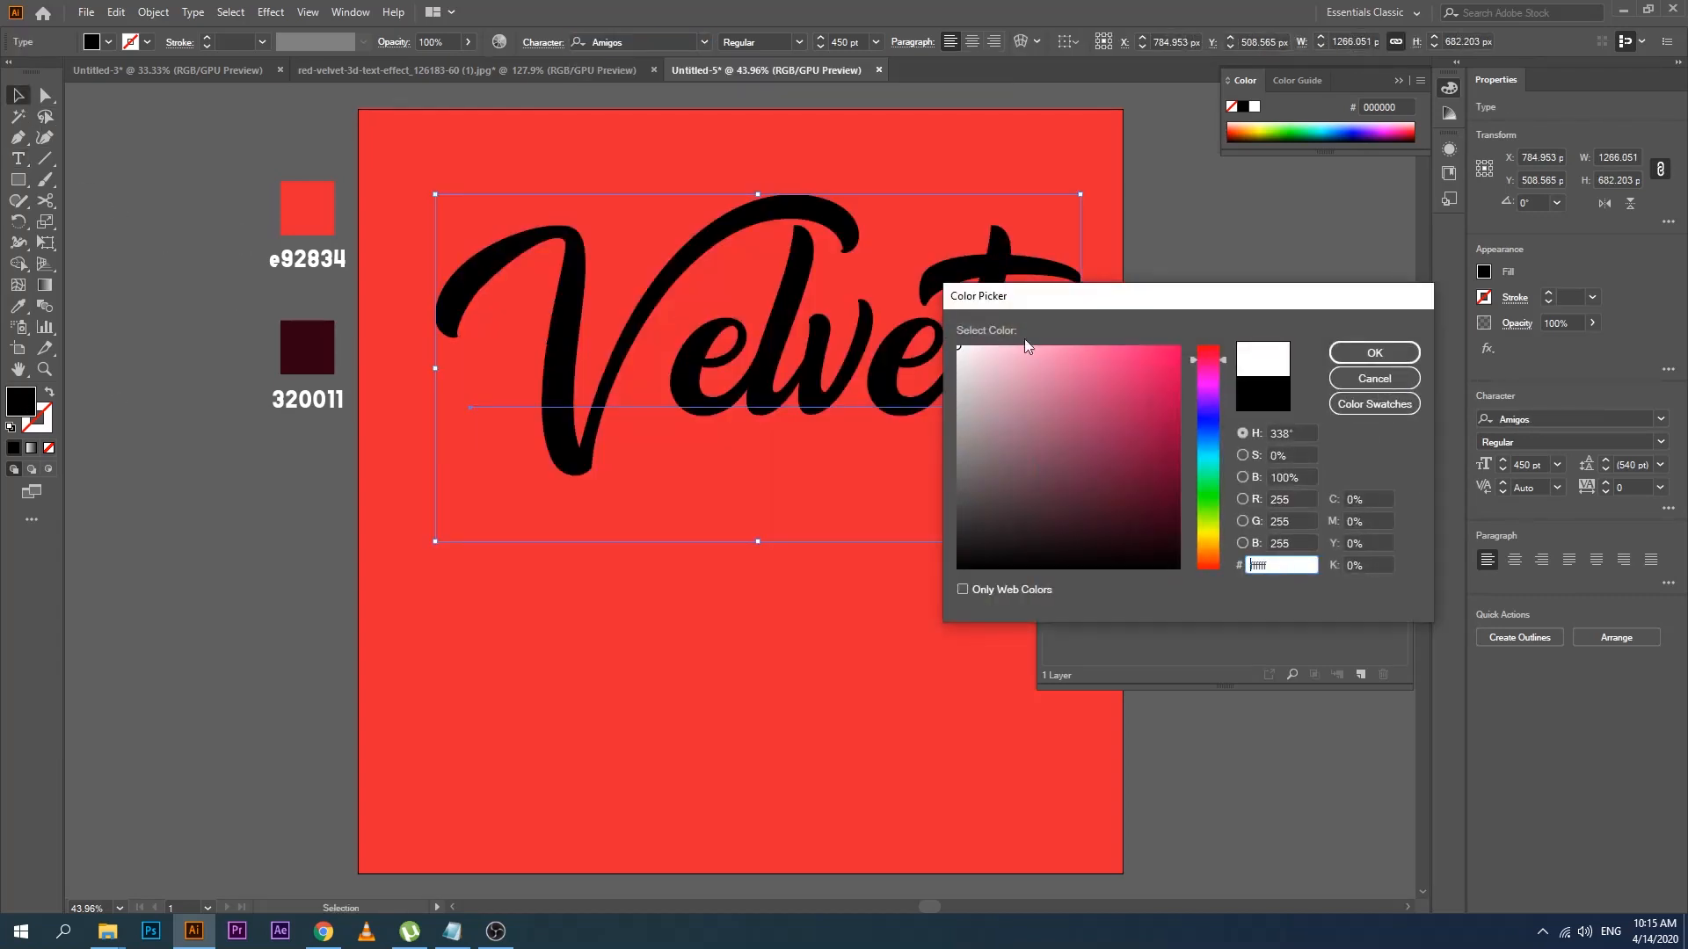
click(1374, 352)
click(102, 234)
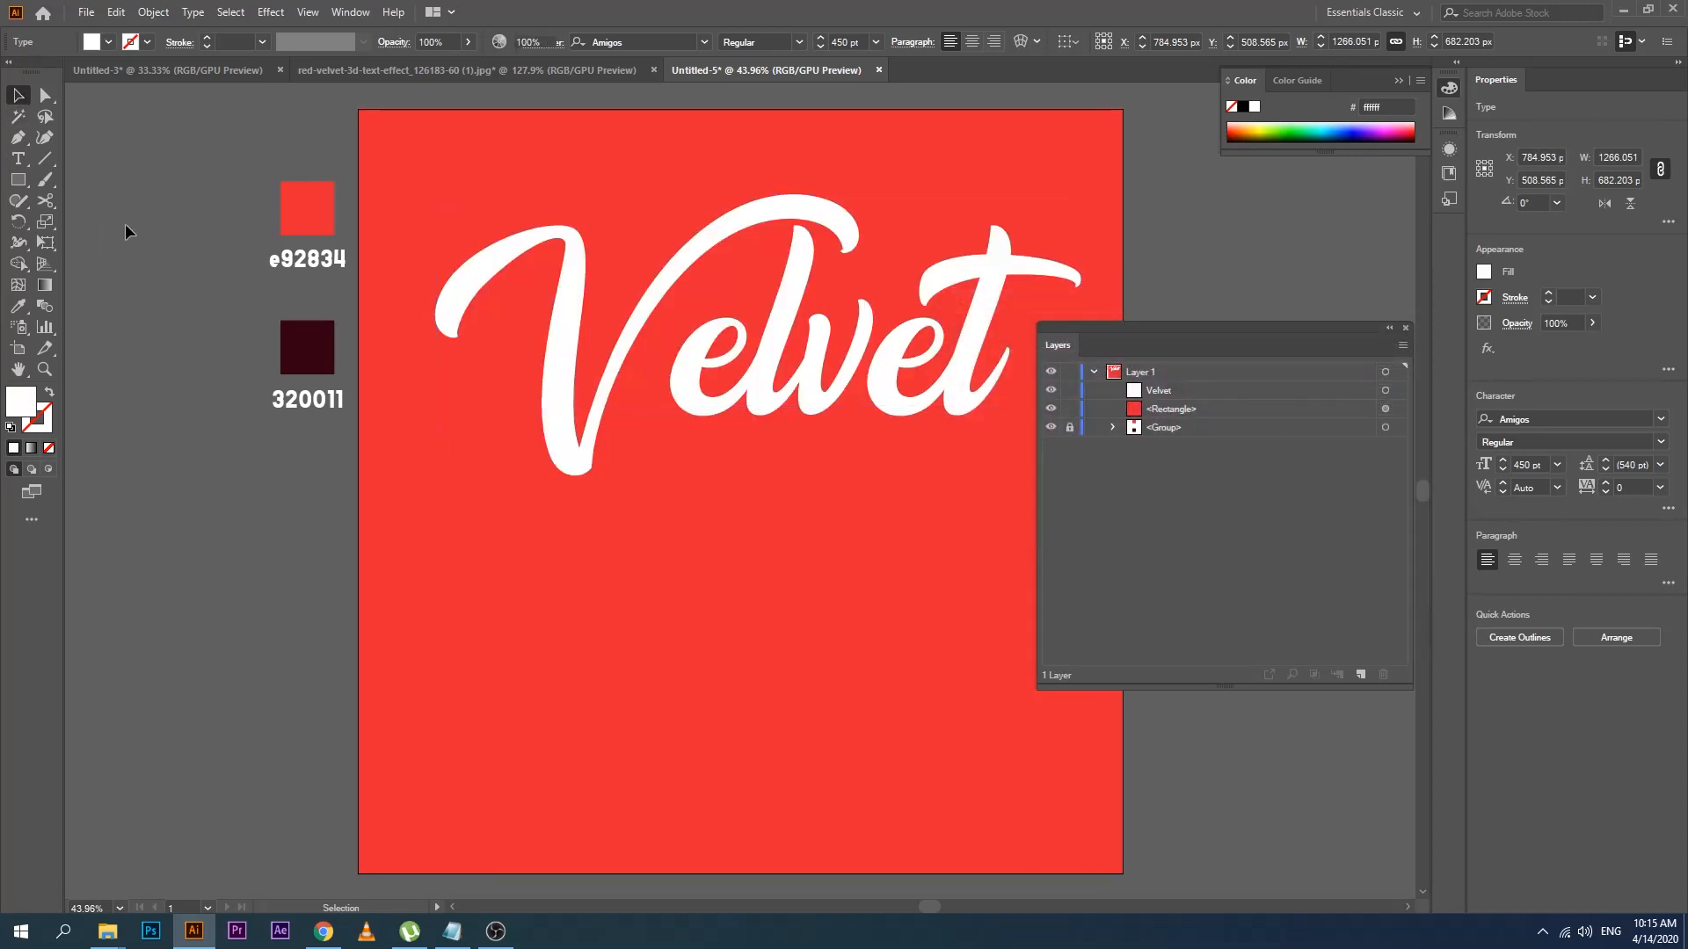
Copy the Velvet text and paste it in back three times to get four stacked copies
click(699, 387)
click(115, 12)
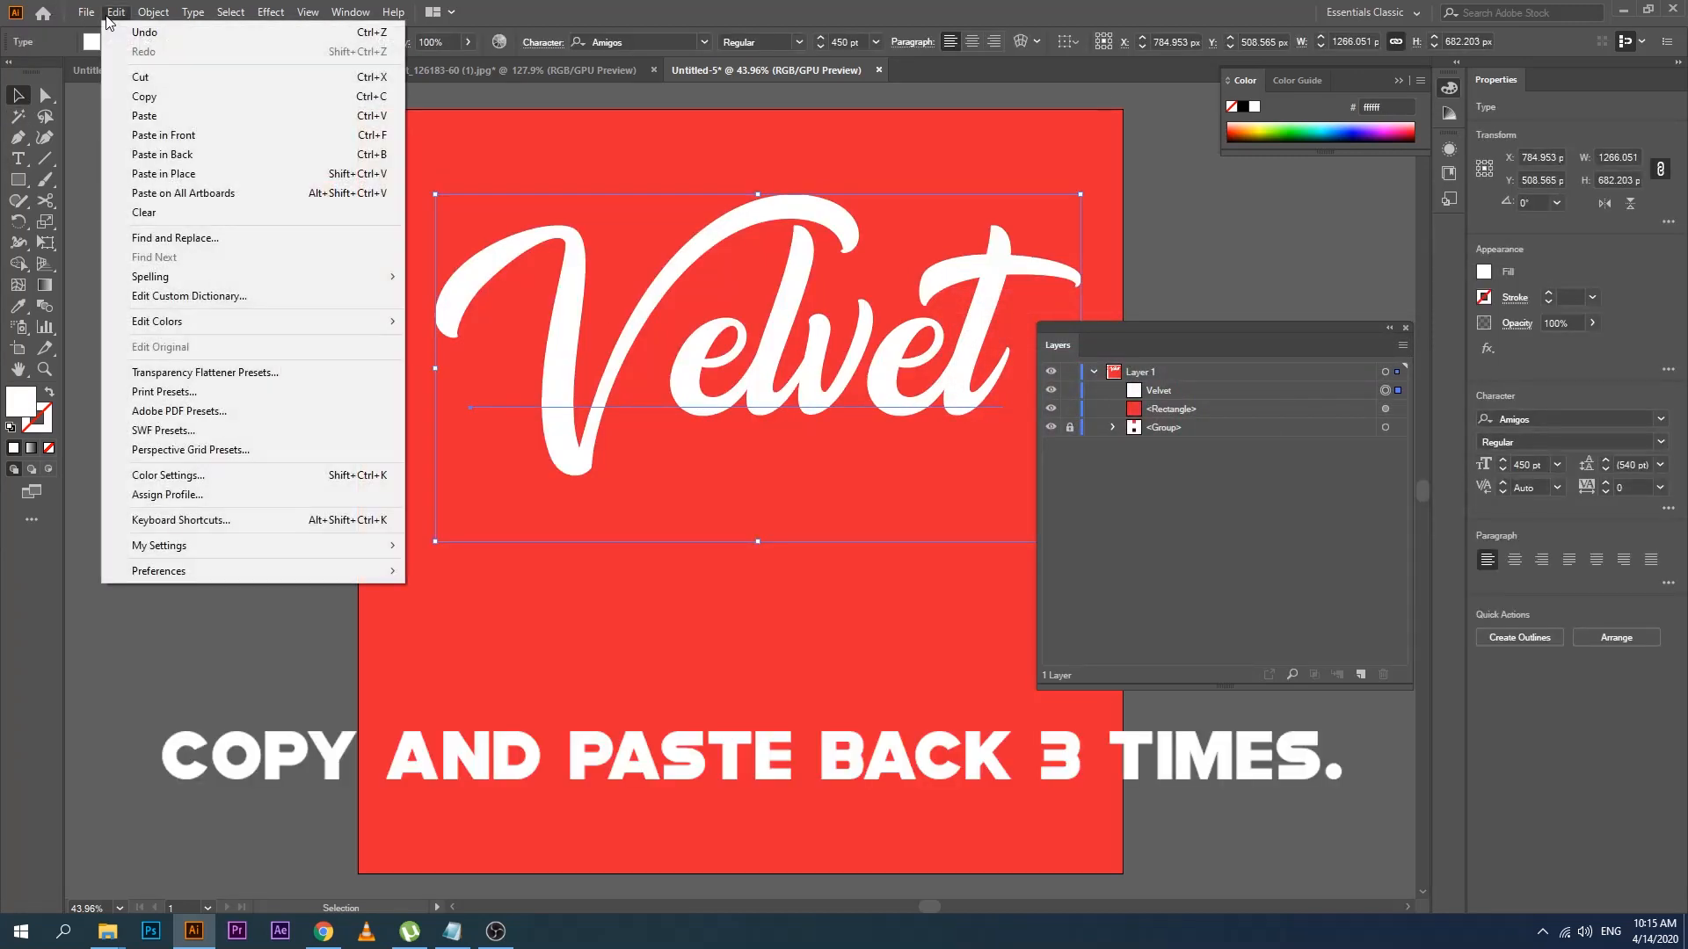
click(147, 99)
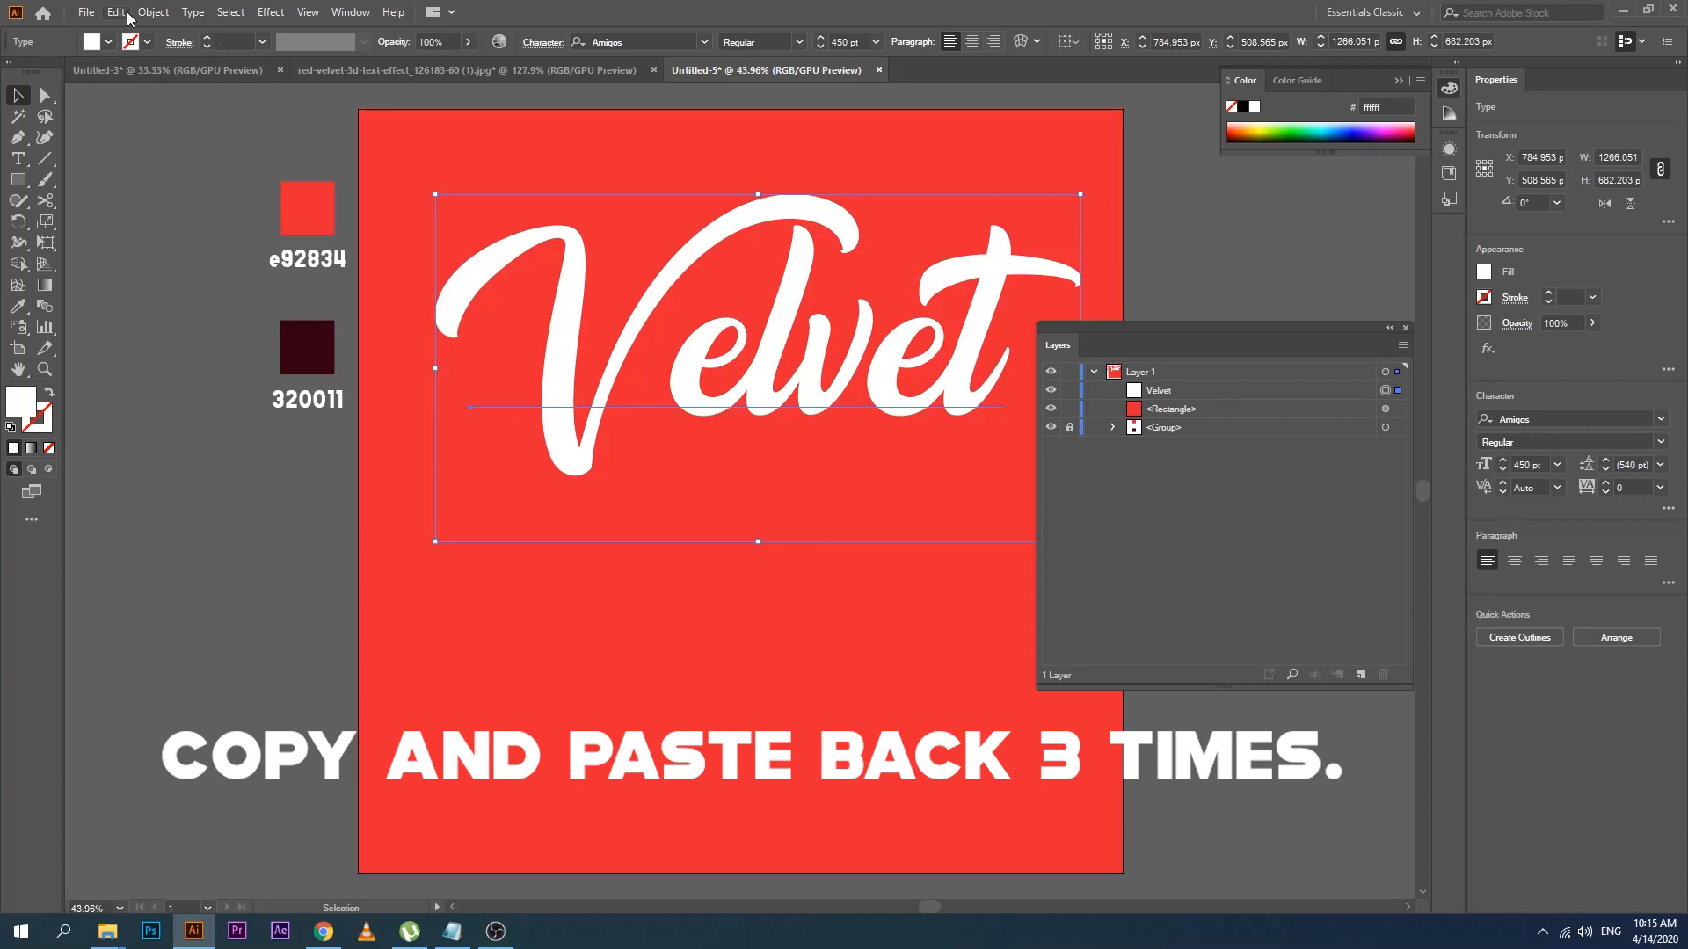
click(123, 13)
click(165, 155)
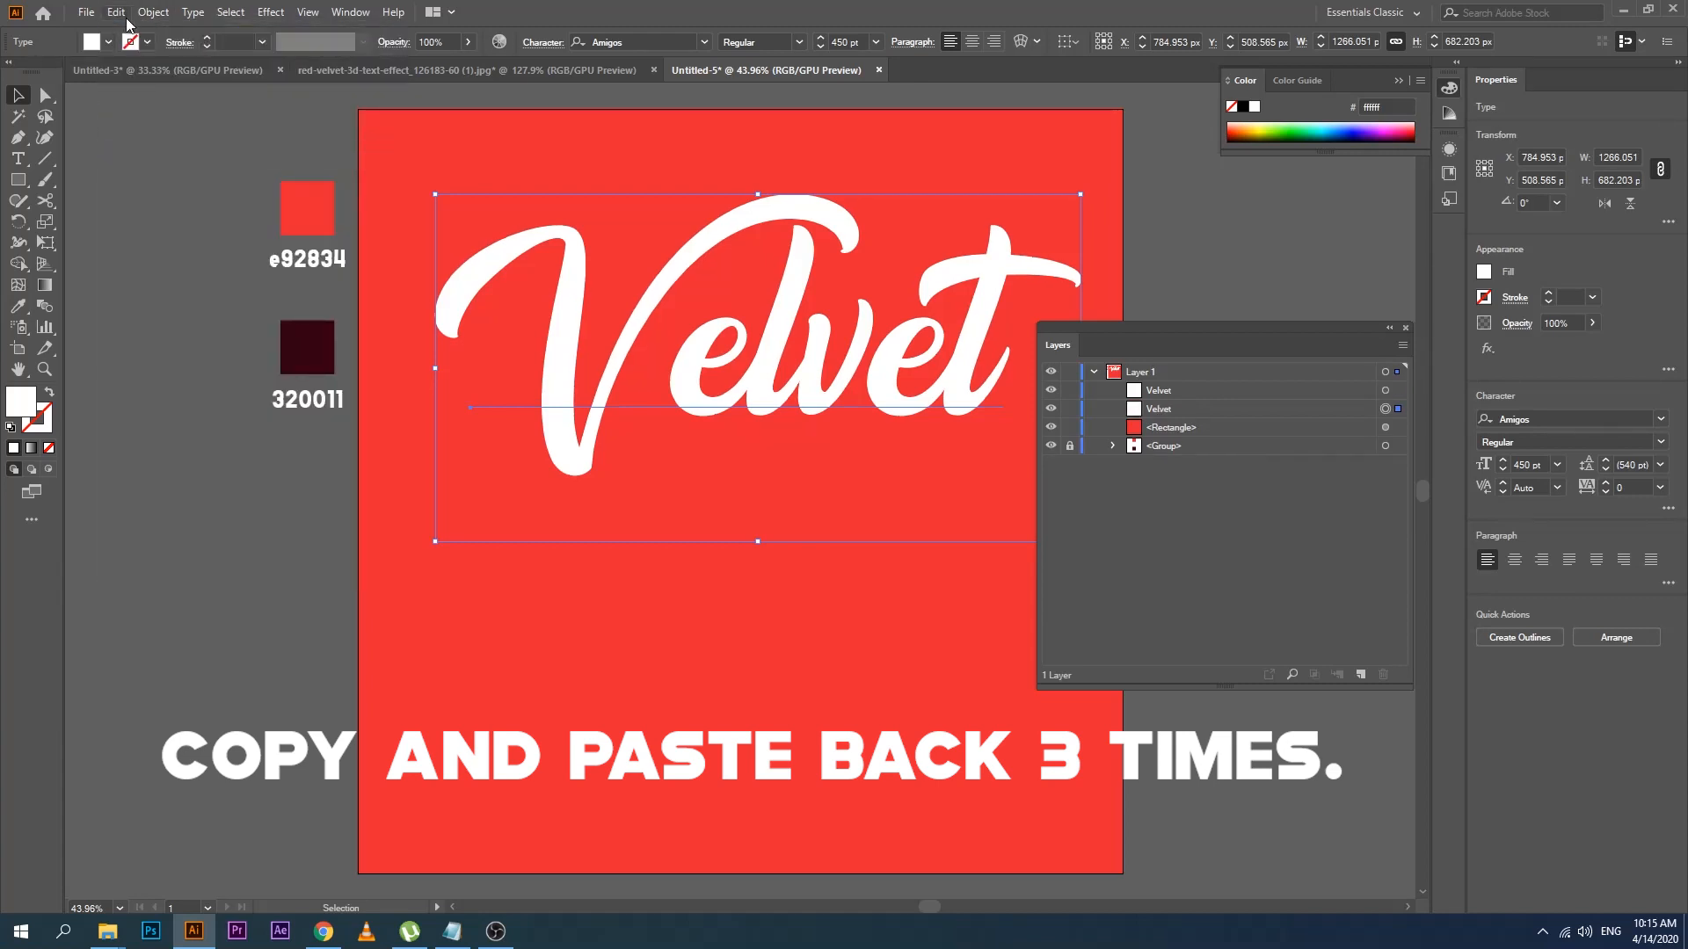
click(125, 14)
click(145, 96)
click(125, 16)
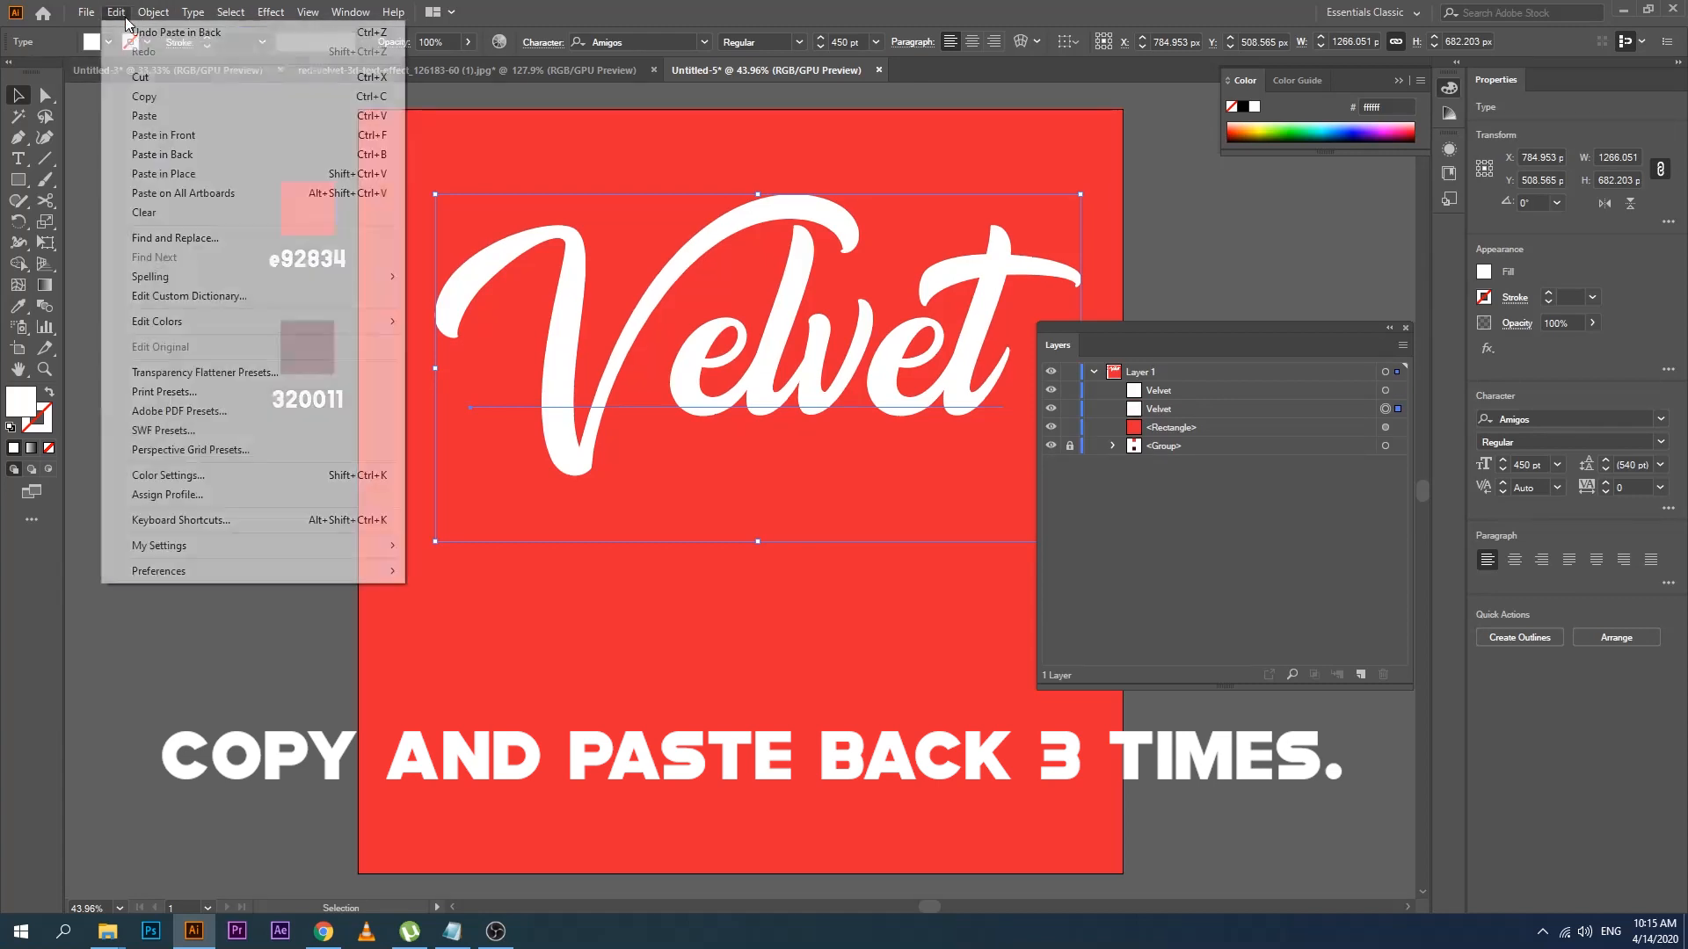
click(162, 155)
click(123, 14)
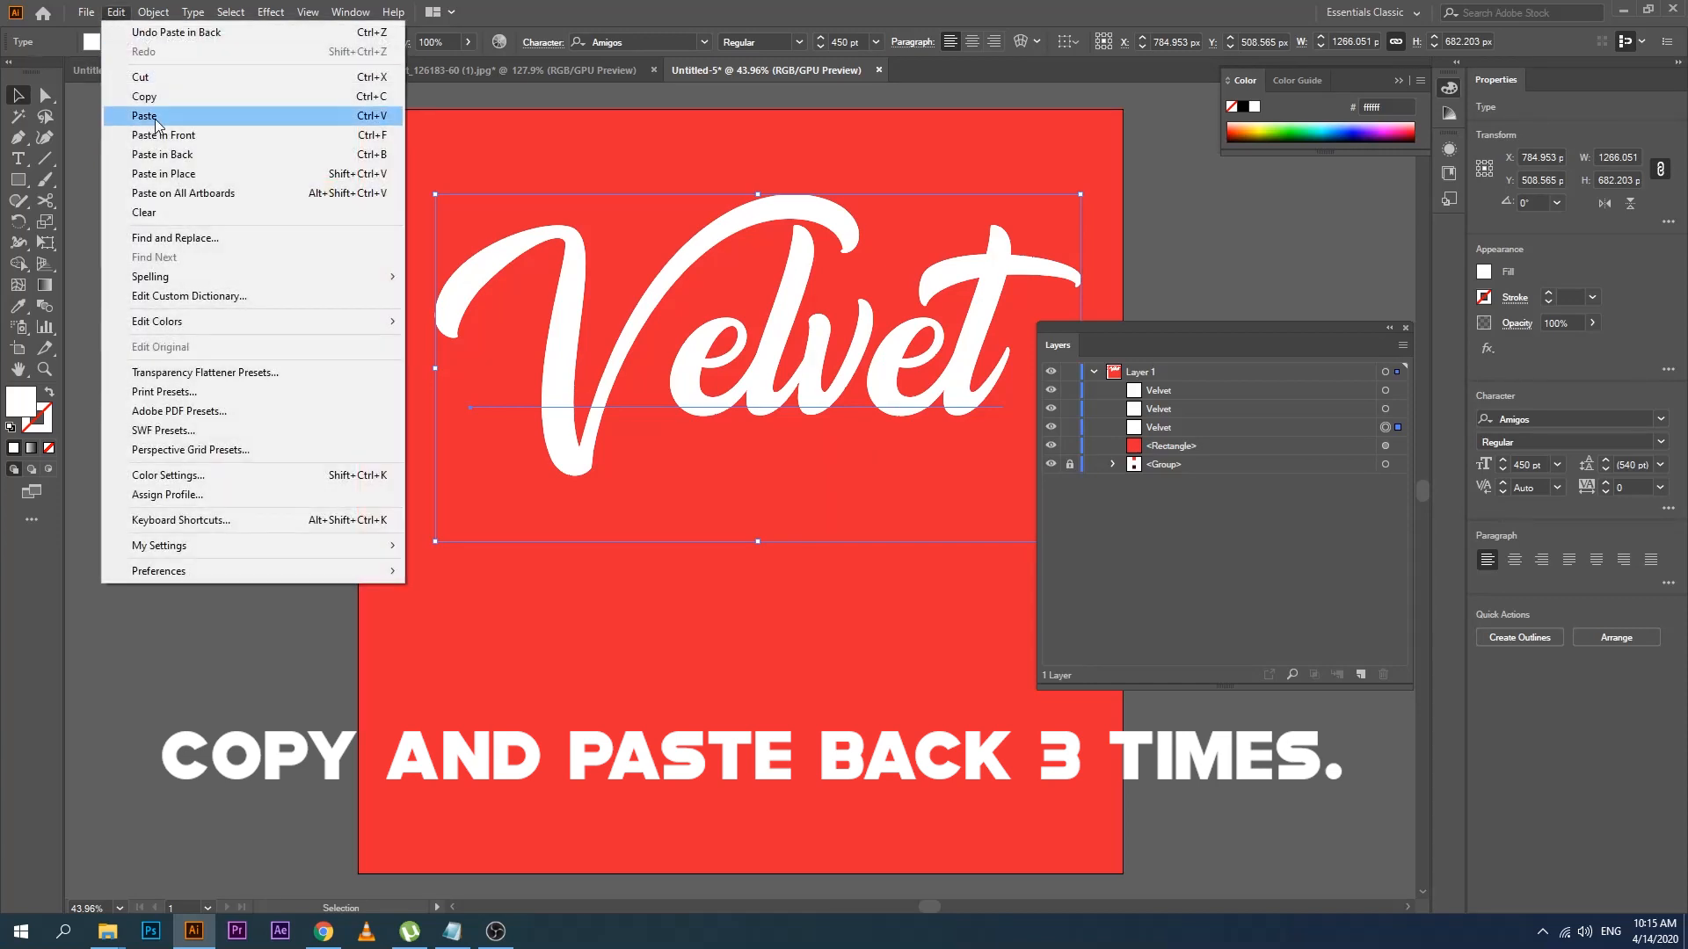
click(145, 96)
click(127, 14)
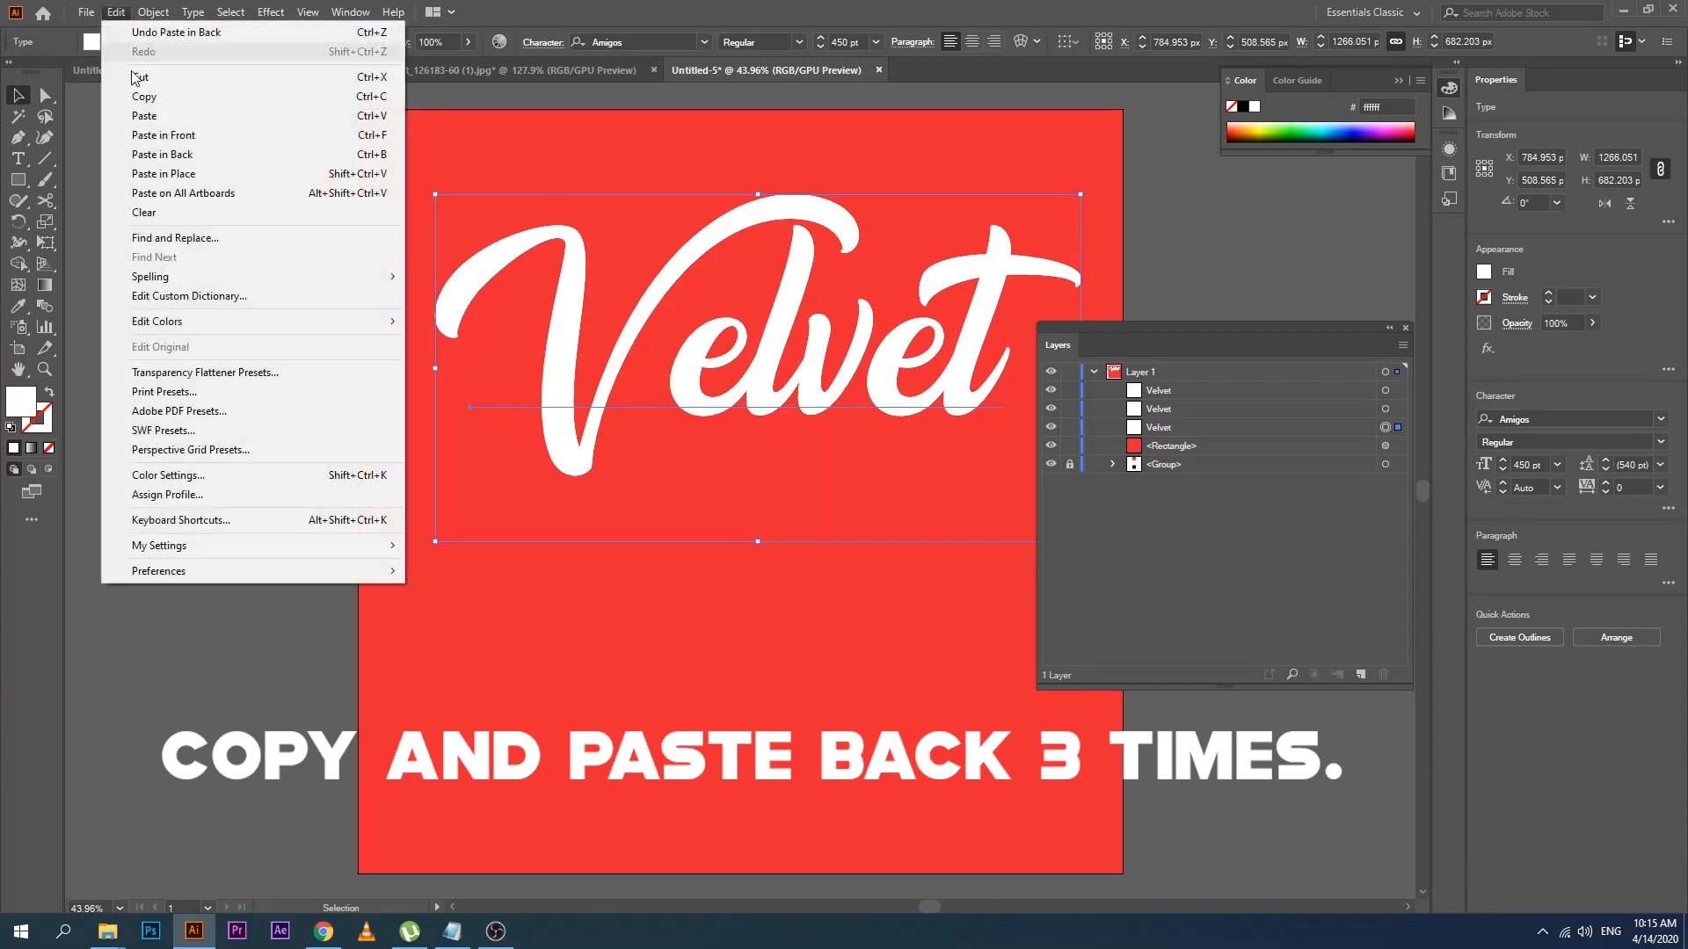
click(163, 155)
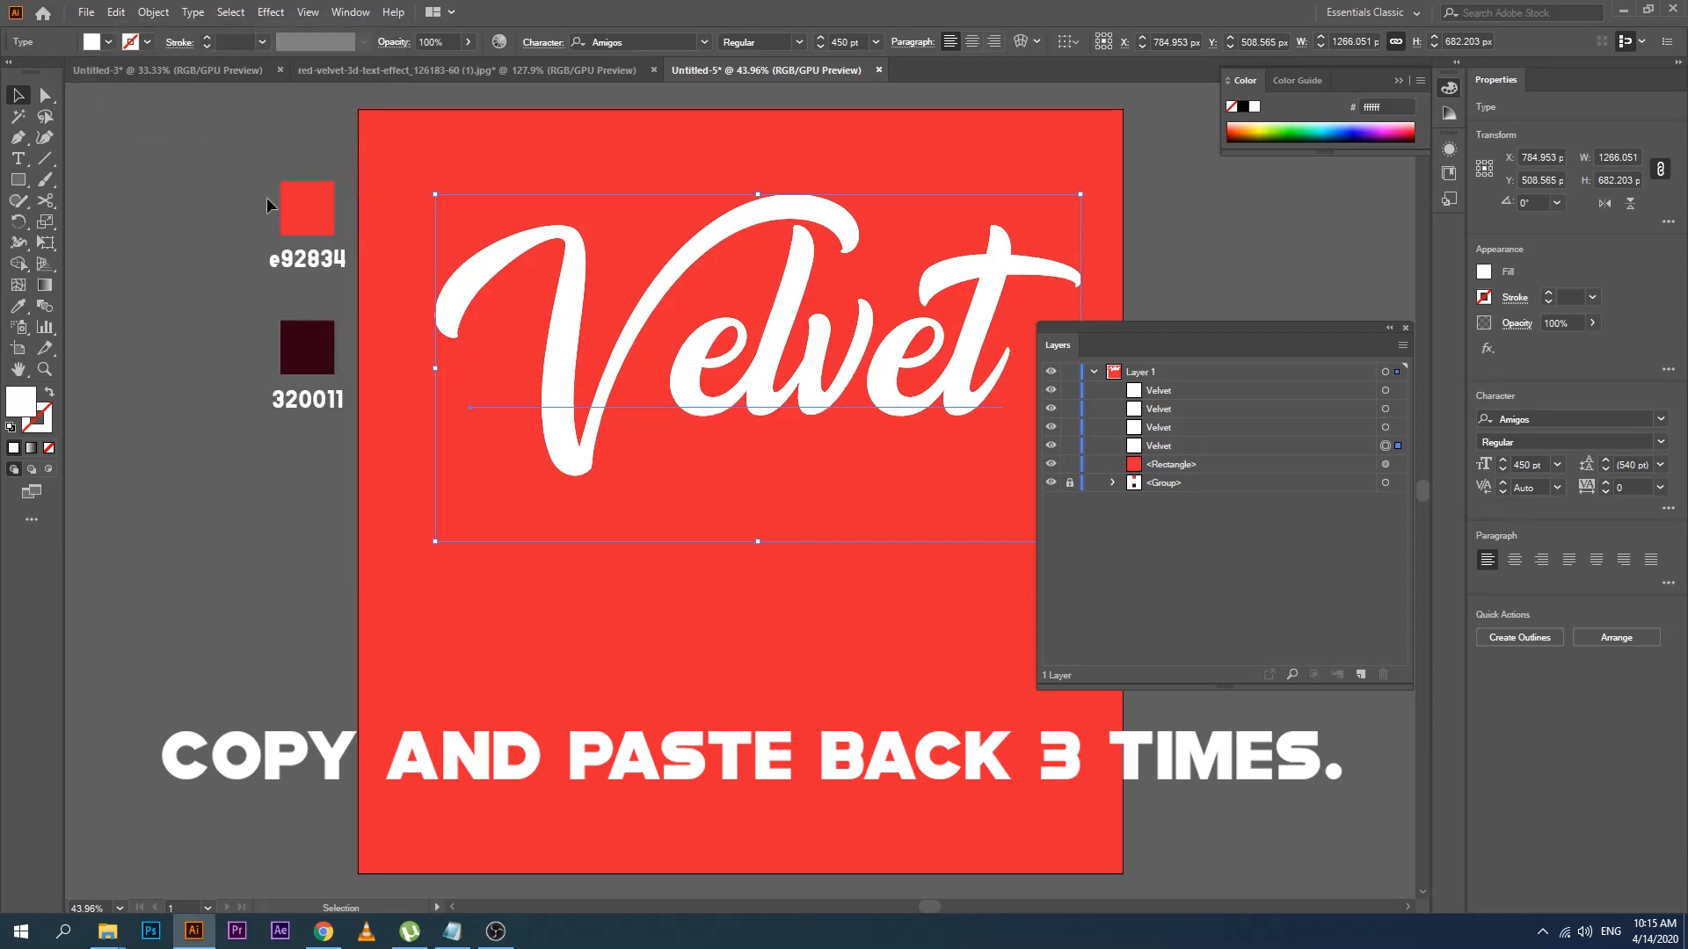
Rename the four Velvet layers from top to bottom as Gradient, Text Face, Extrude 1 and Extrude 2
click(1159, 409)
click(1162, 427)
click(1167, 445)
click(1169, 394)
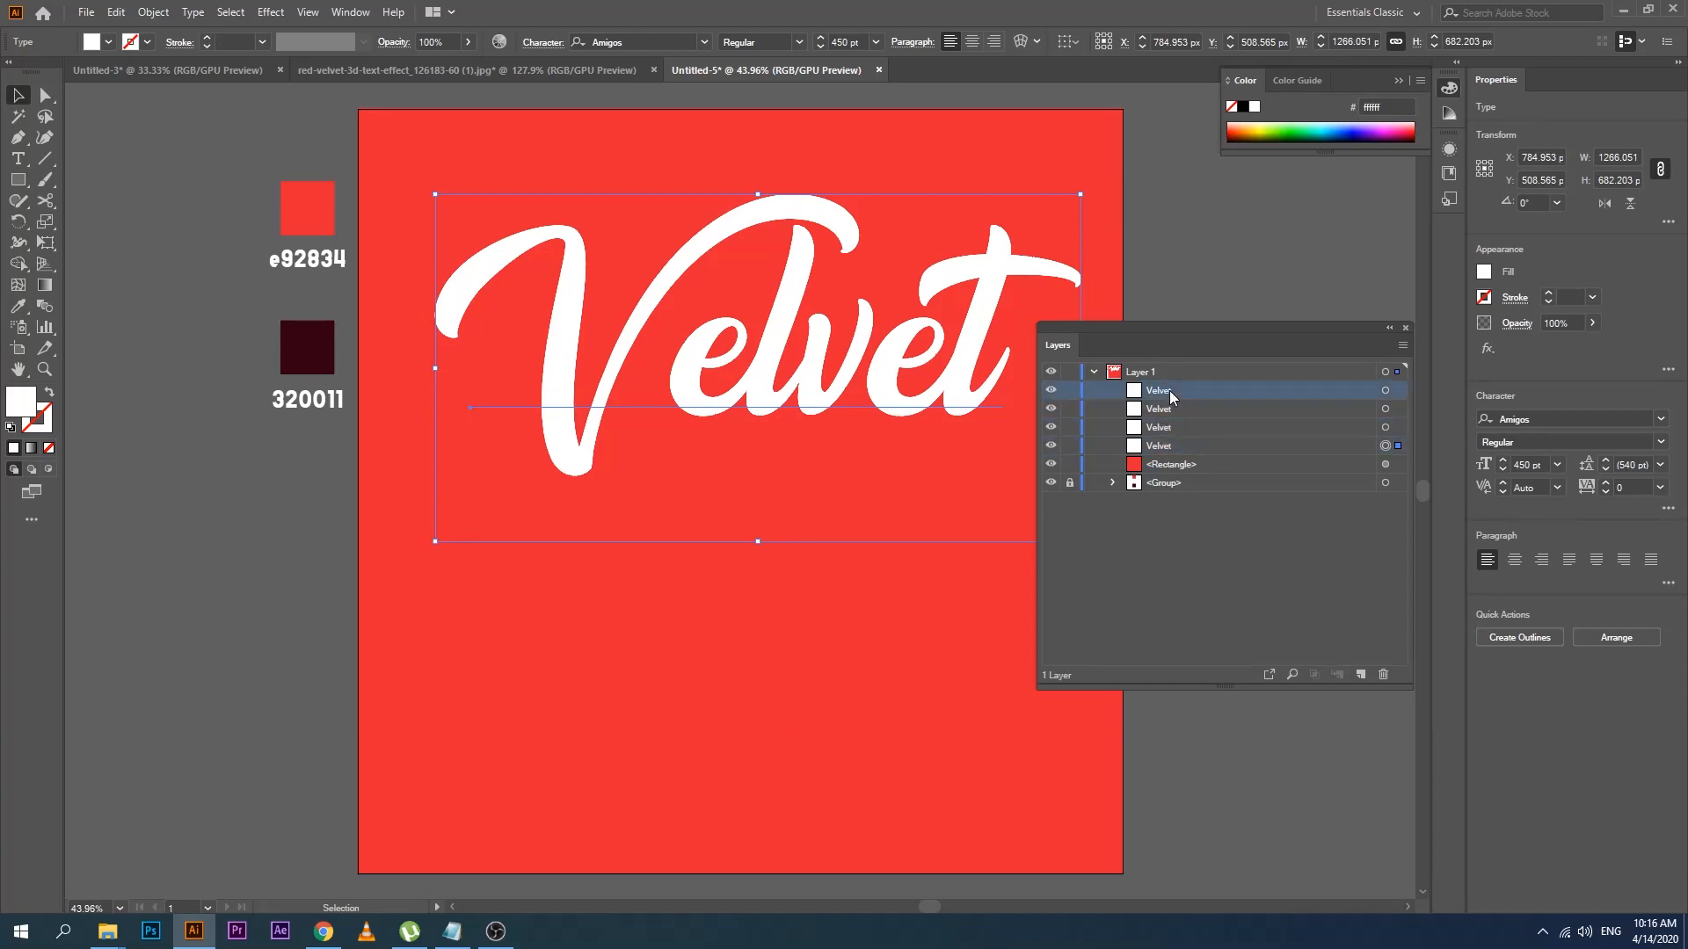
double_click(1161, 392)
text(Gr)
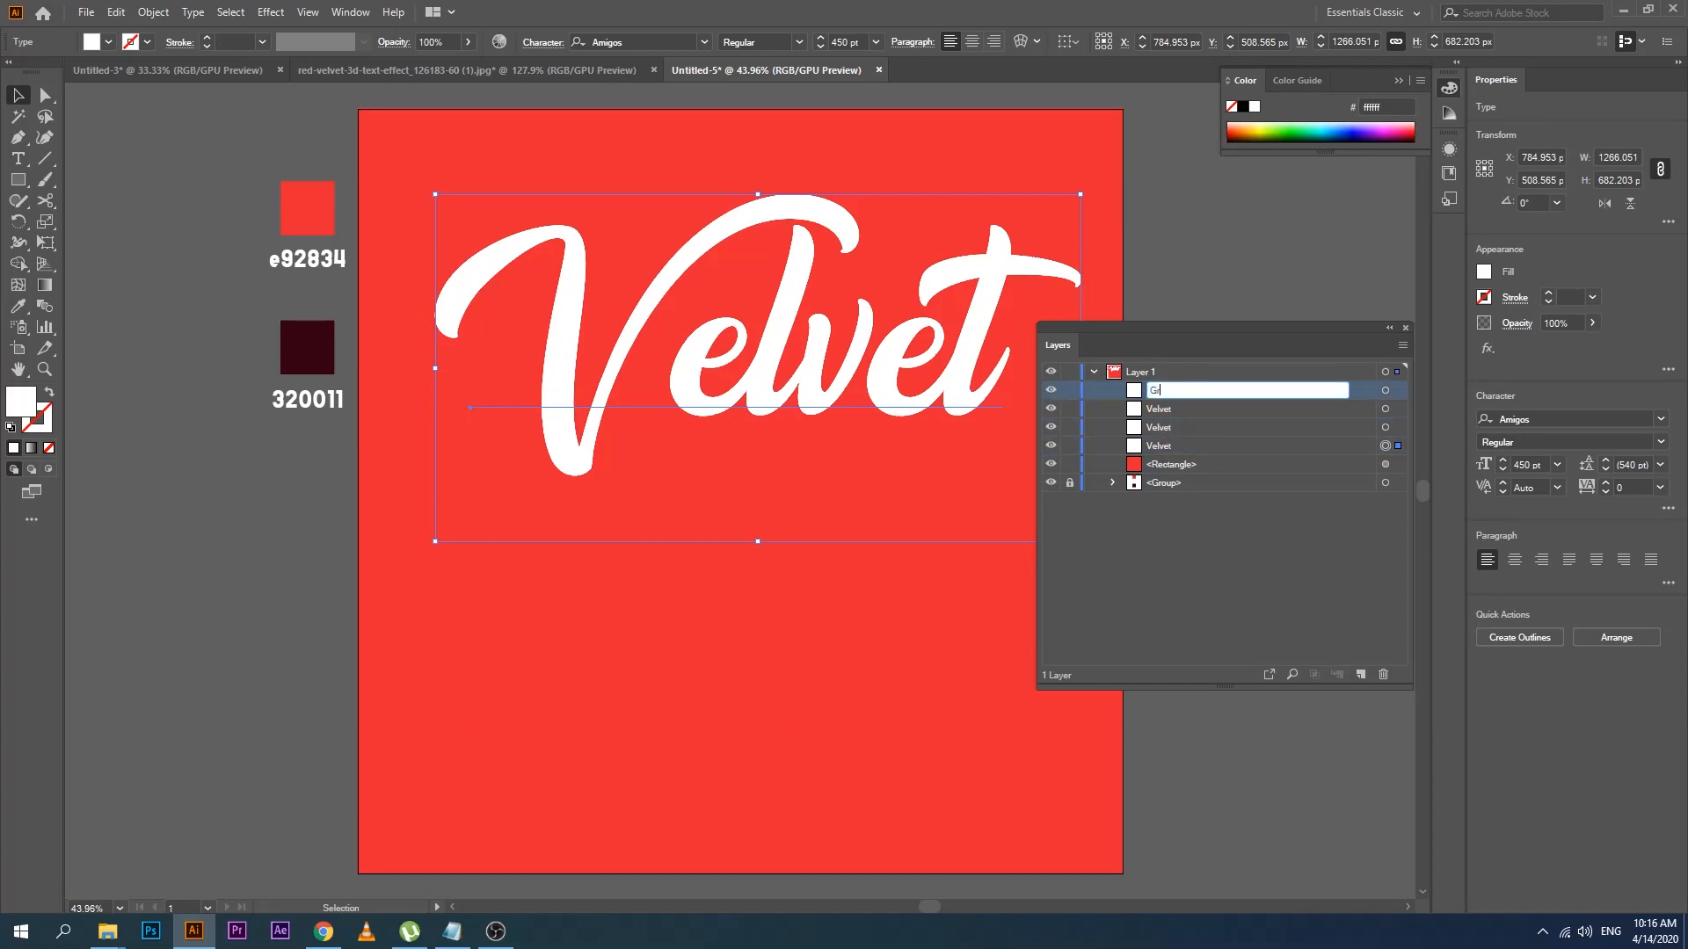
text(adient)
key(Tab)
text(Te)
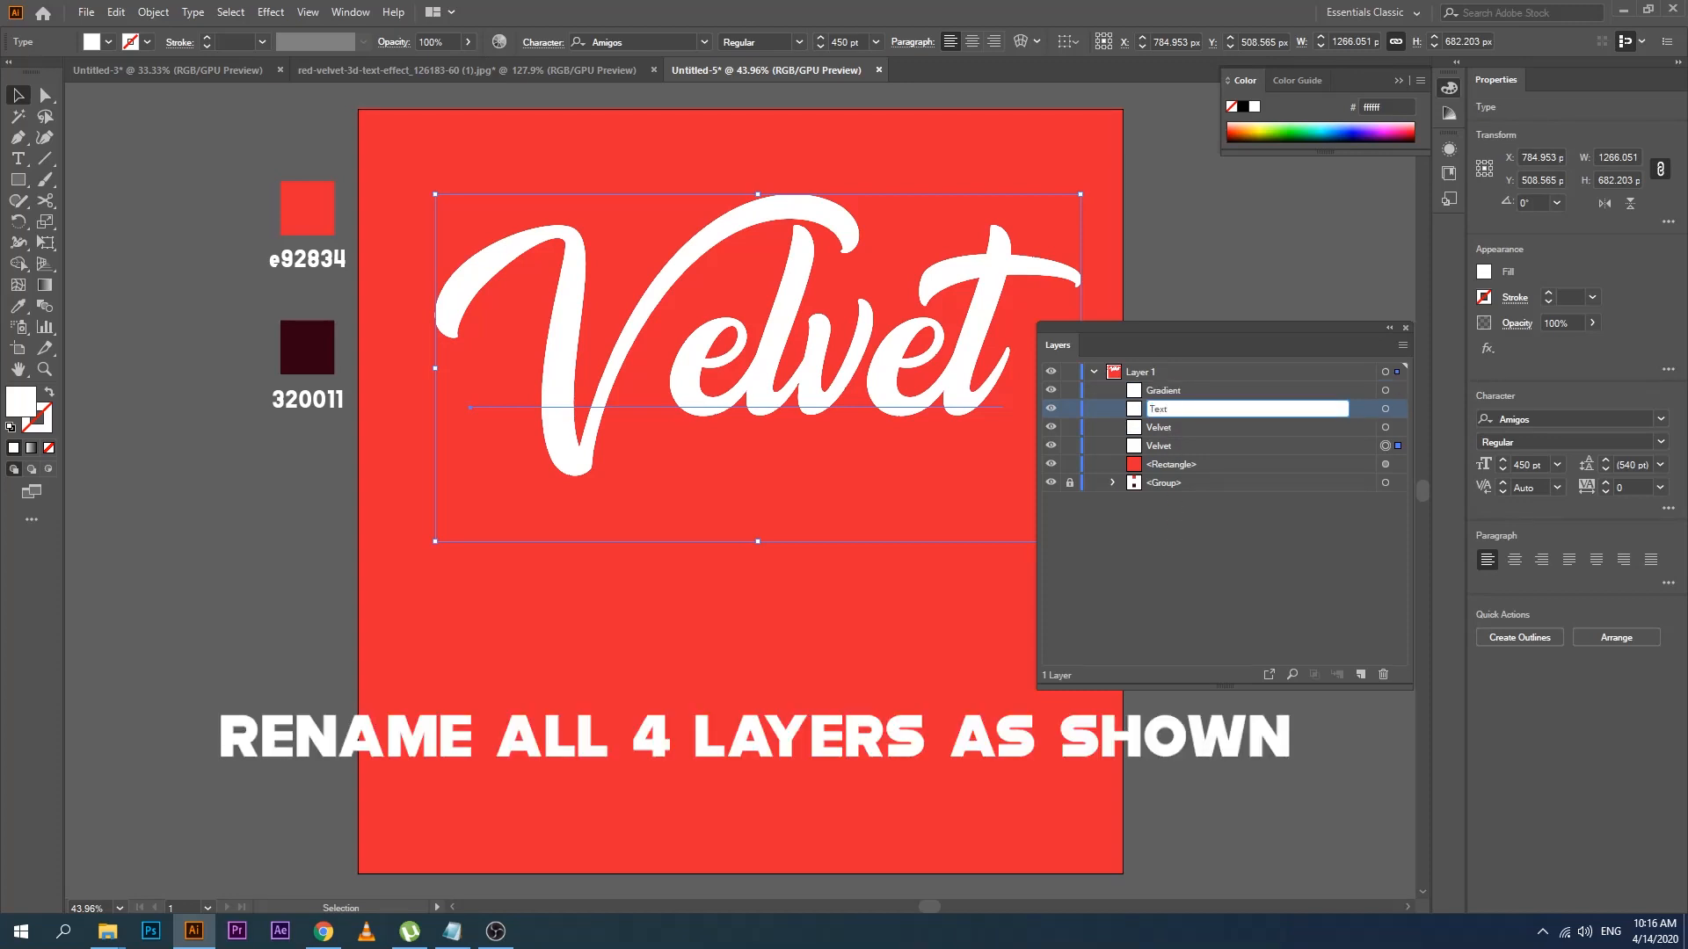
text(xt Face)
key(Tab)
text(E)
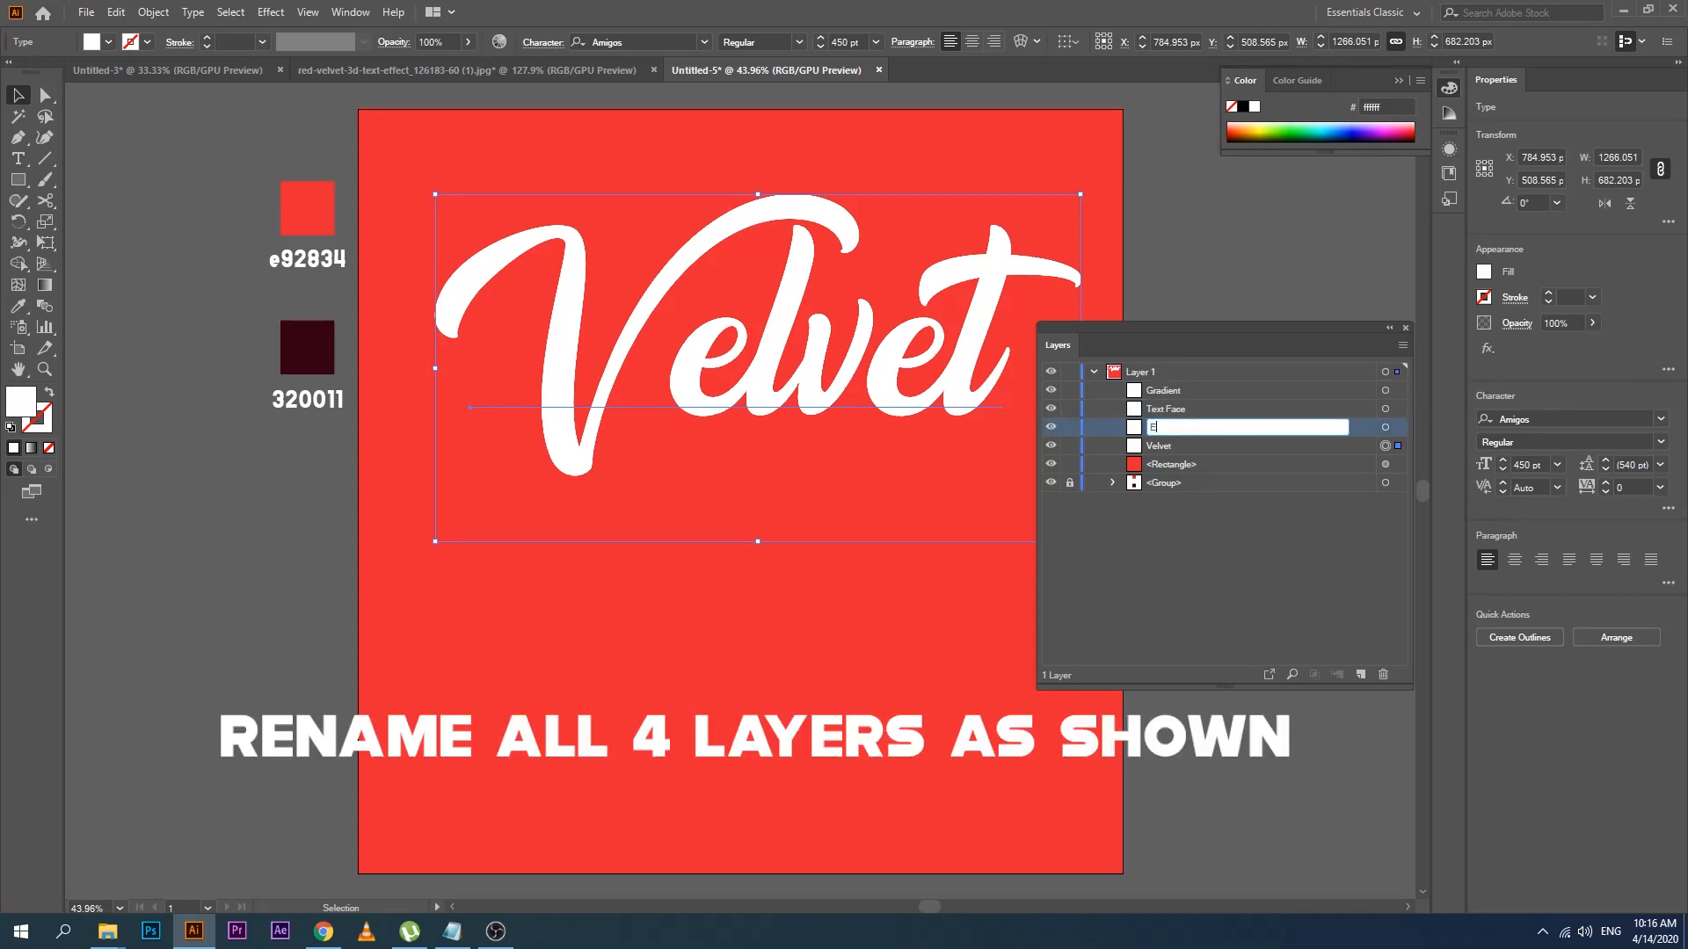
key(Tab)
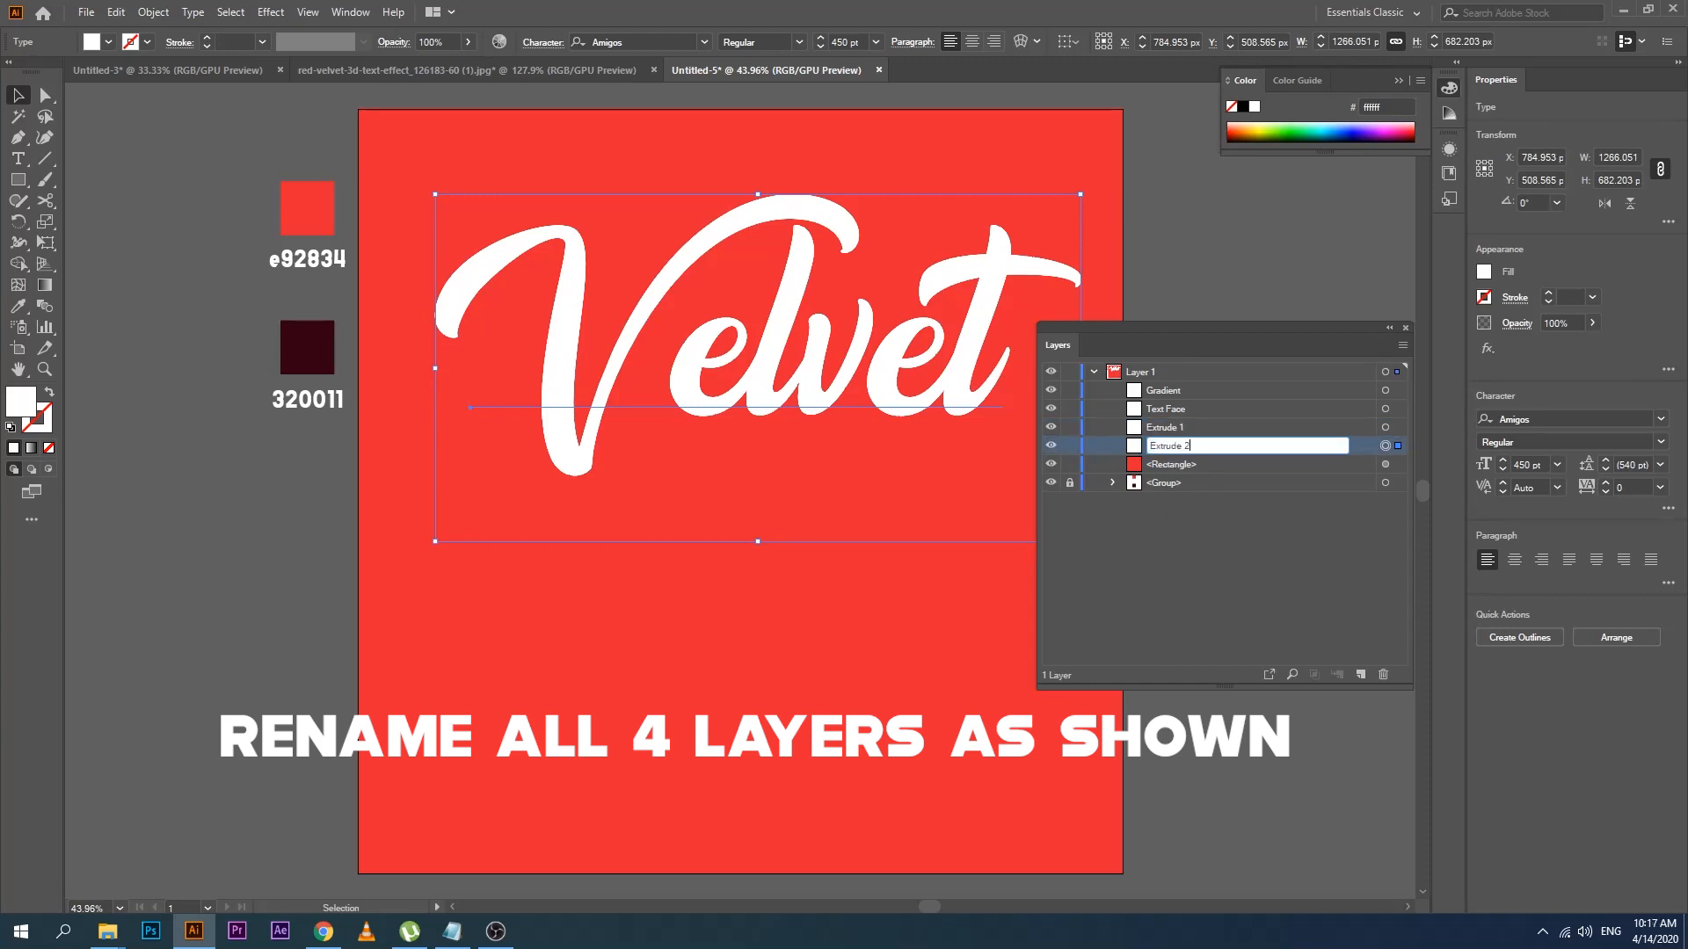
text(Extrude 2)
key(Return)
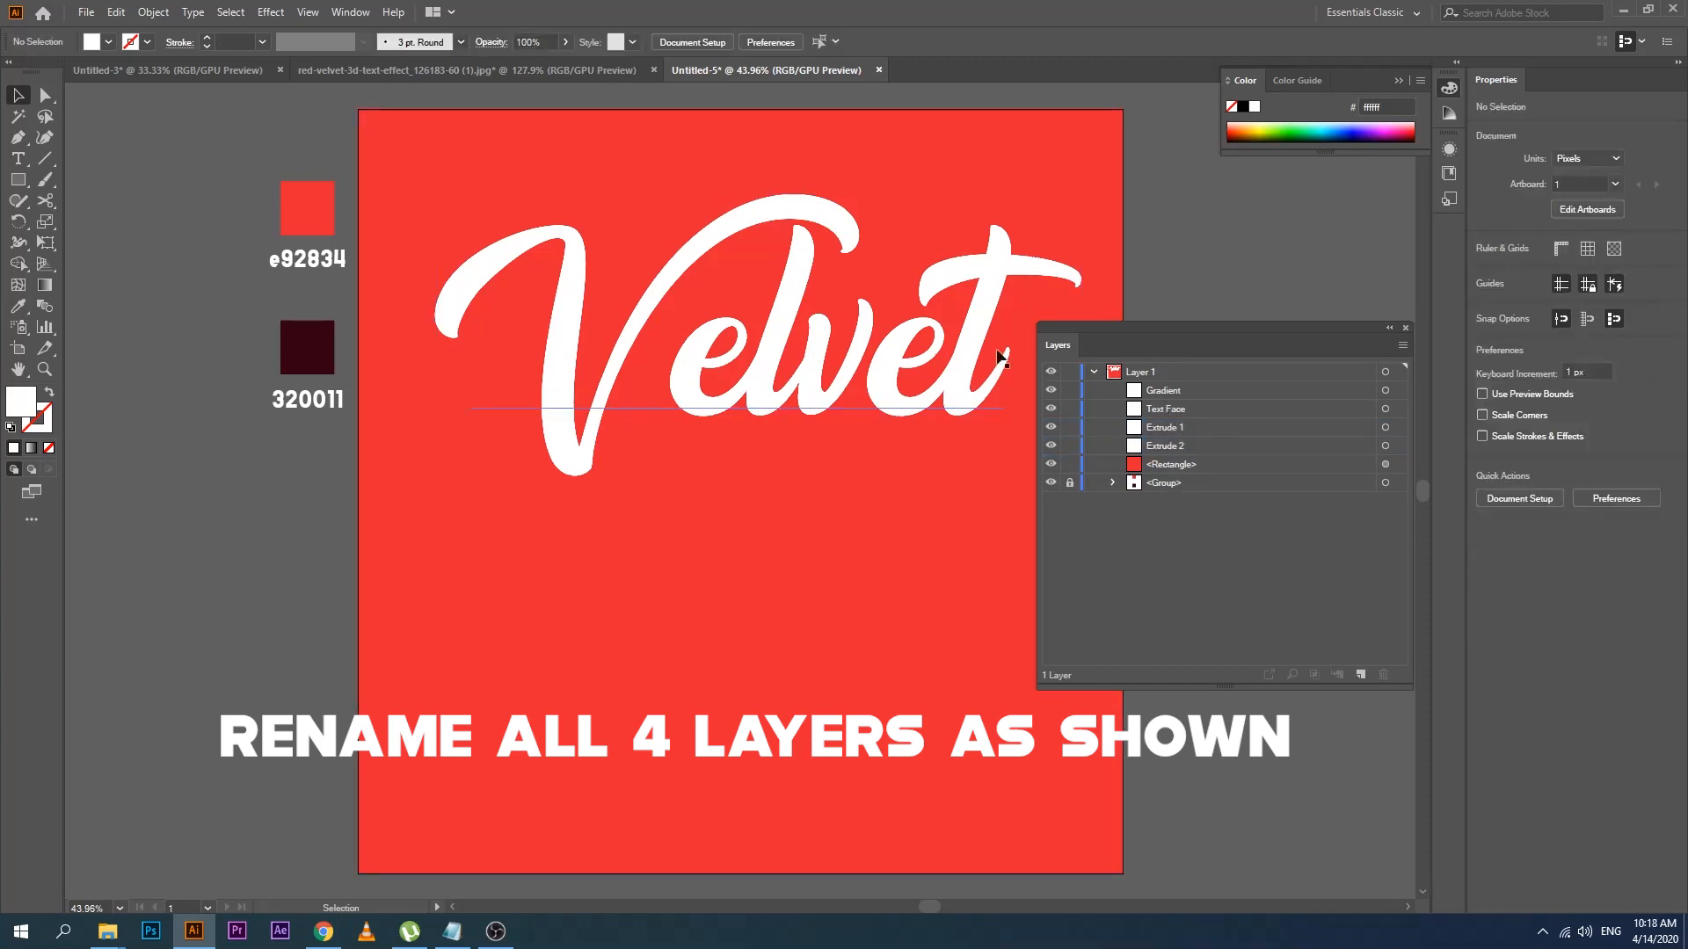
Set the Y position of the Extrude 2 text to 568 px and link its width and height proportions
click(1386, 445)
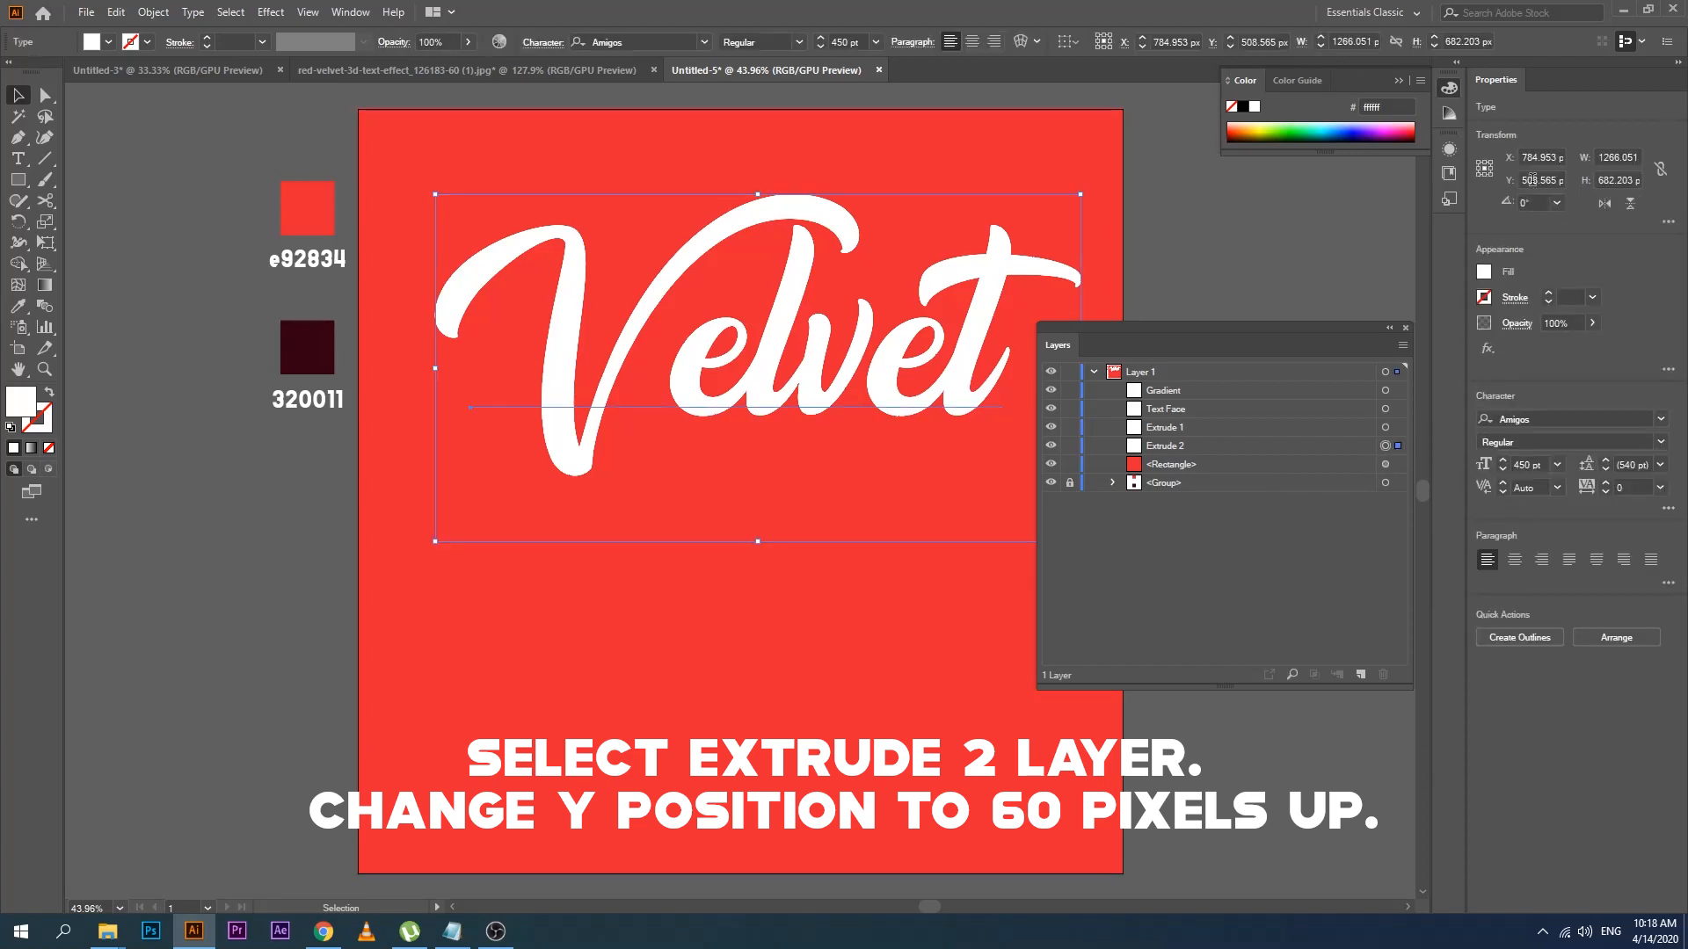
click(1565, 181)
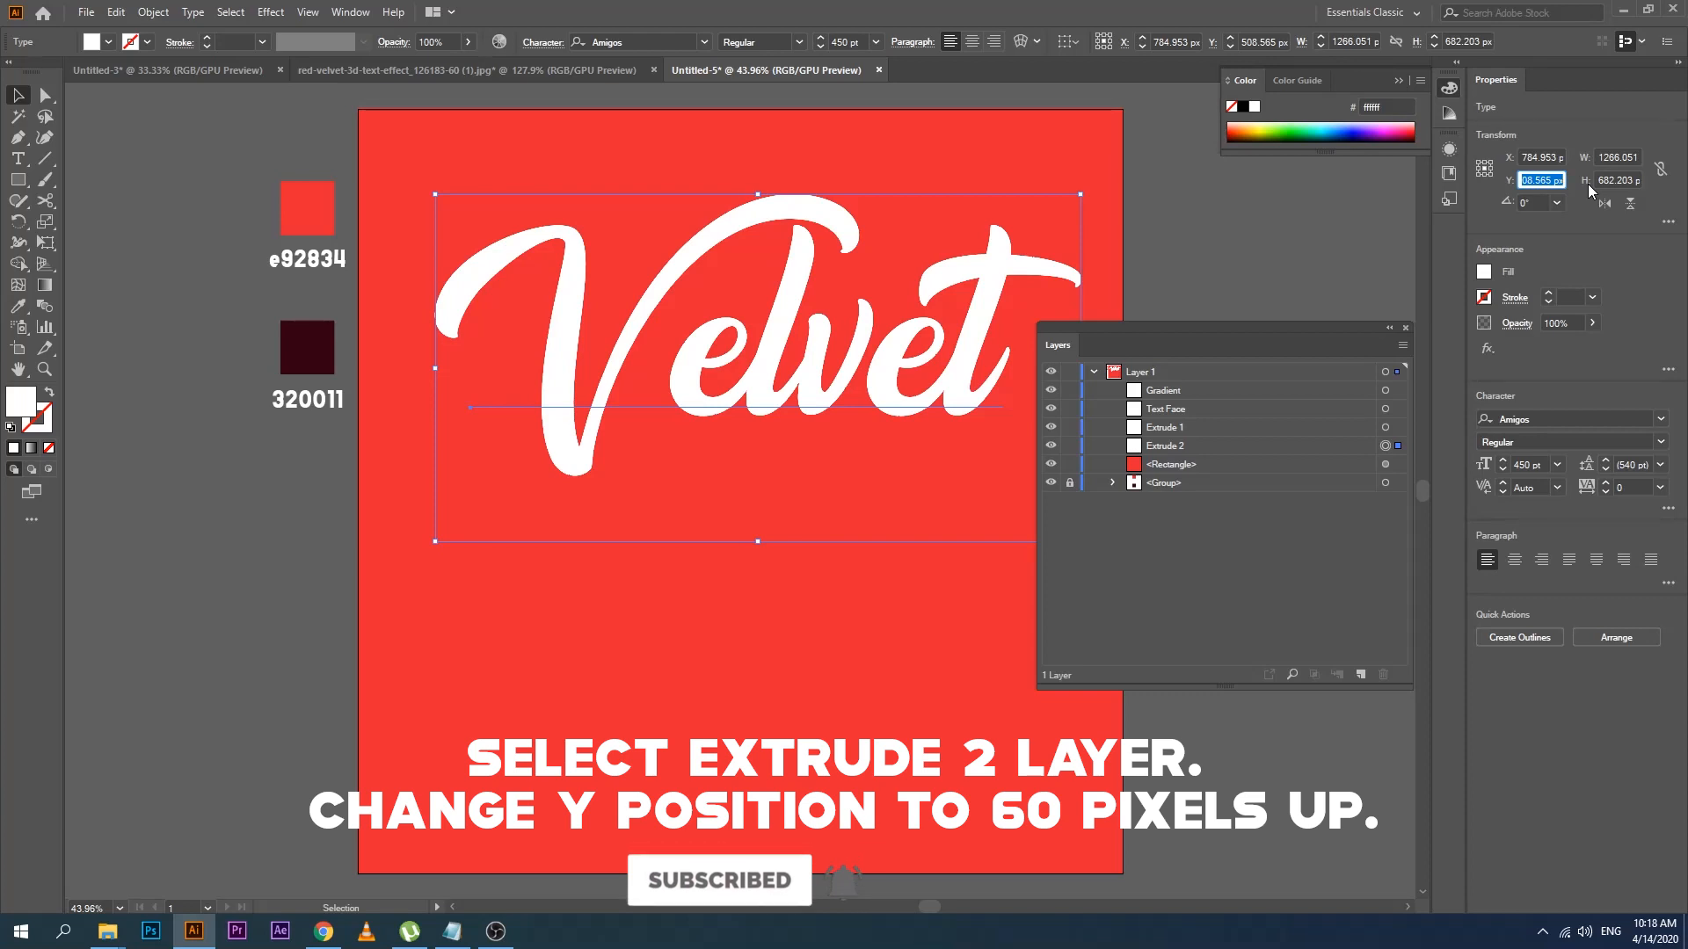
text(55)
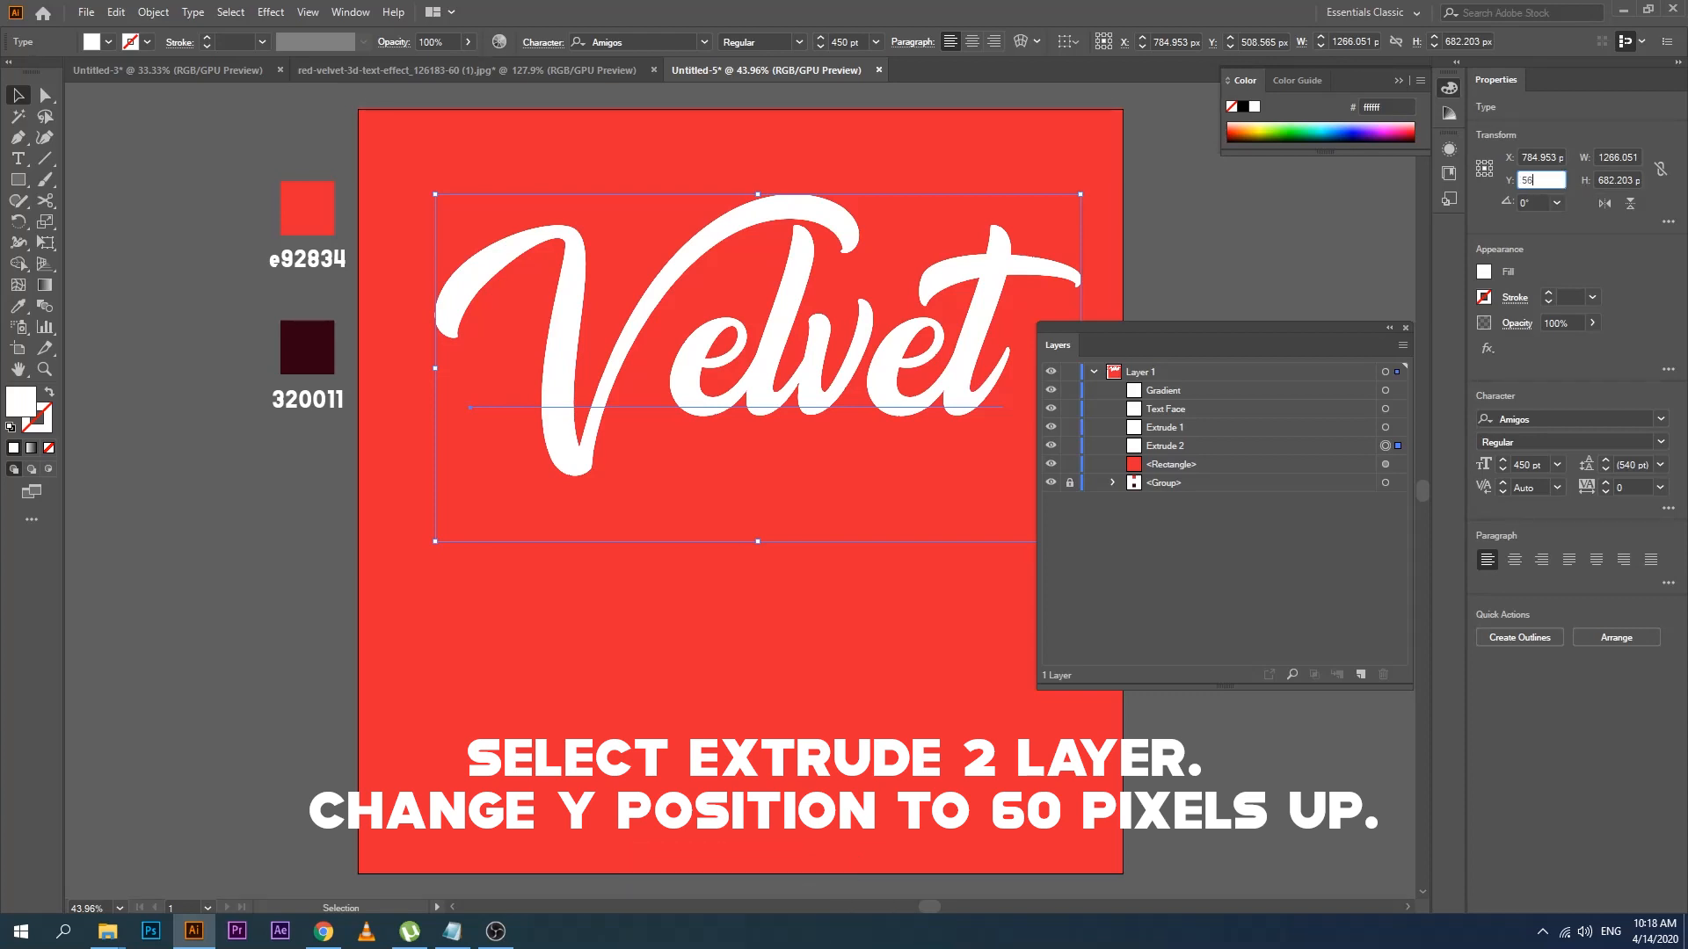
key(Return)
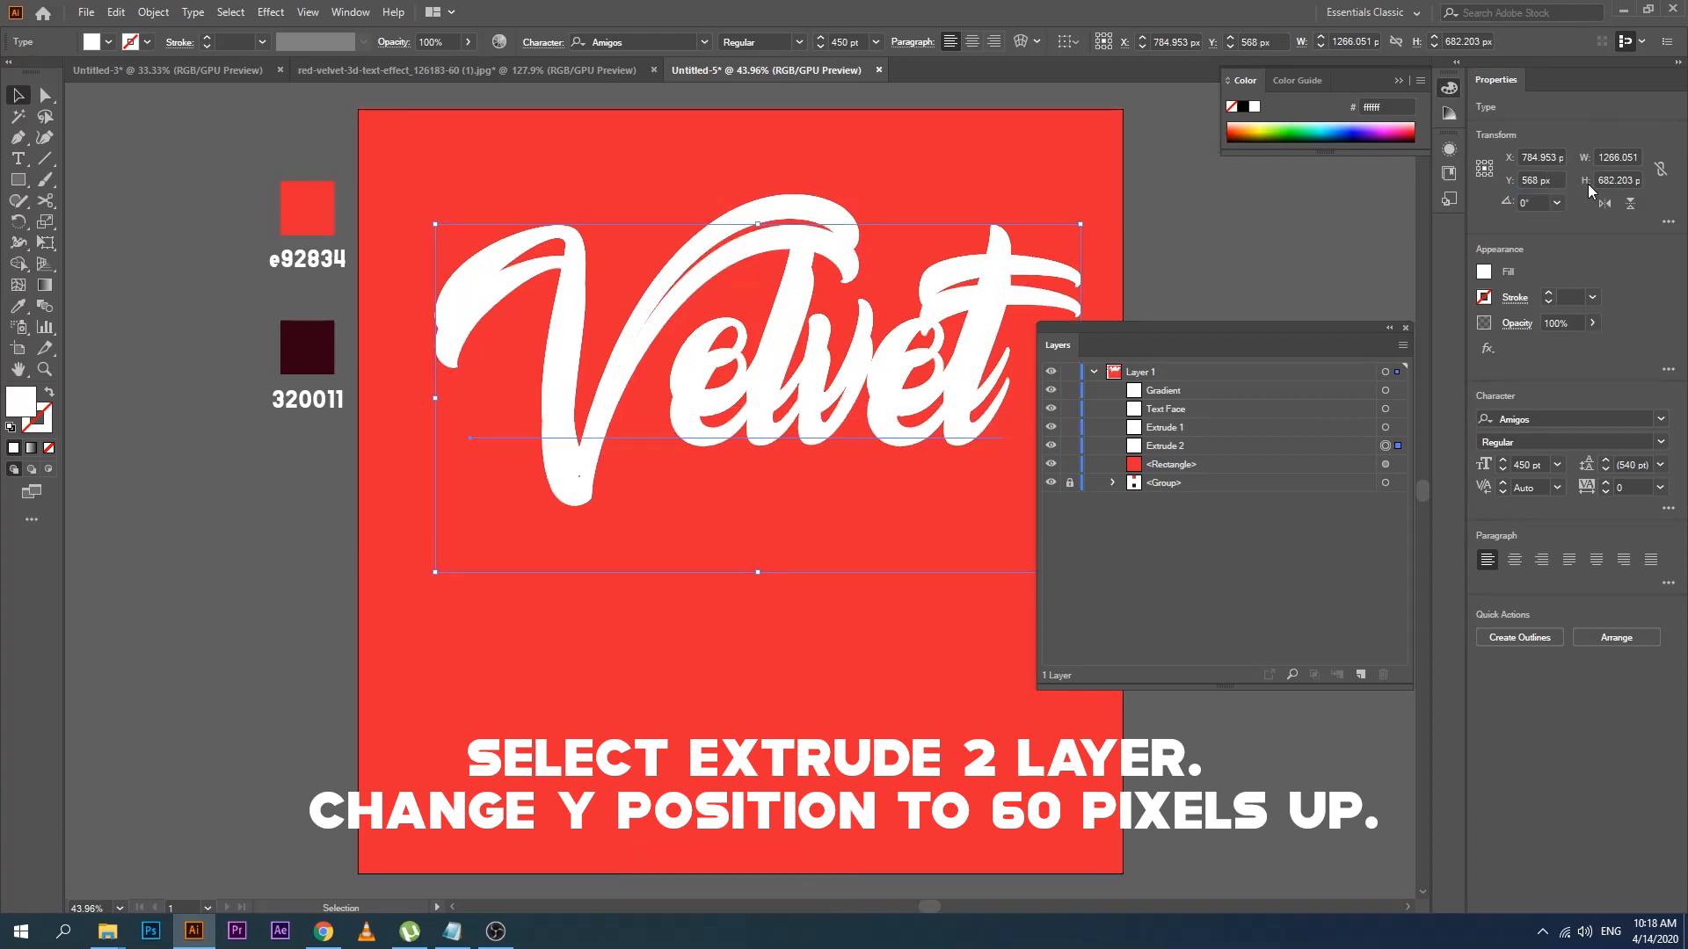
click(1660, 169)
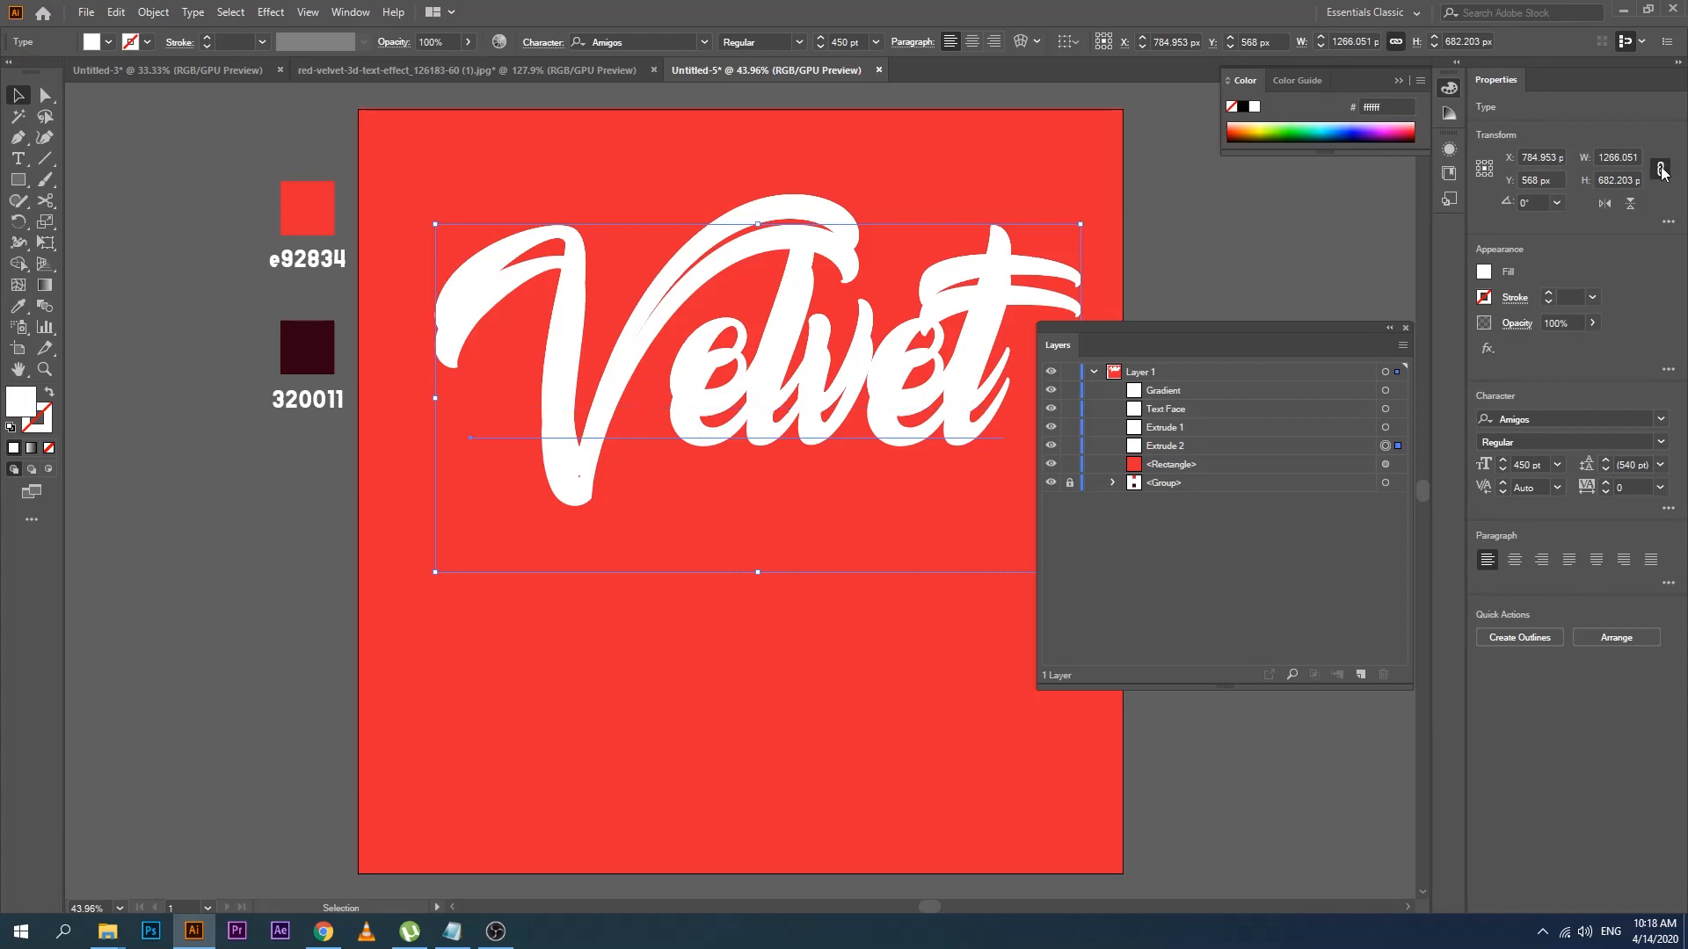
Set the width of the Extrude 2 text to 1195 px with its proportions kept linked
drag(1601, 158, 1656, 159)
click(1603, 160)
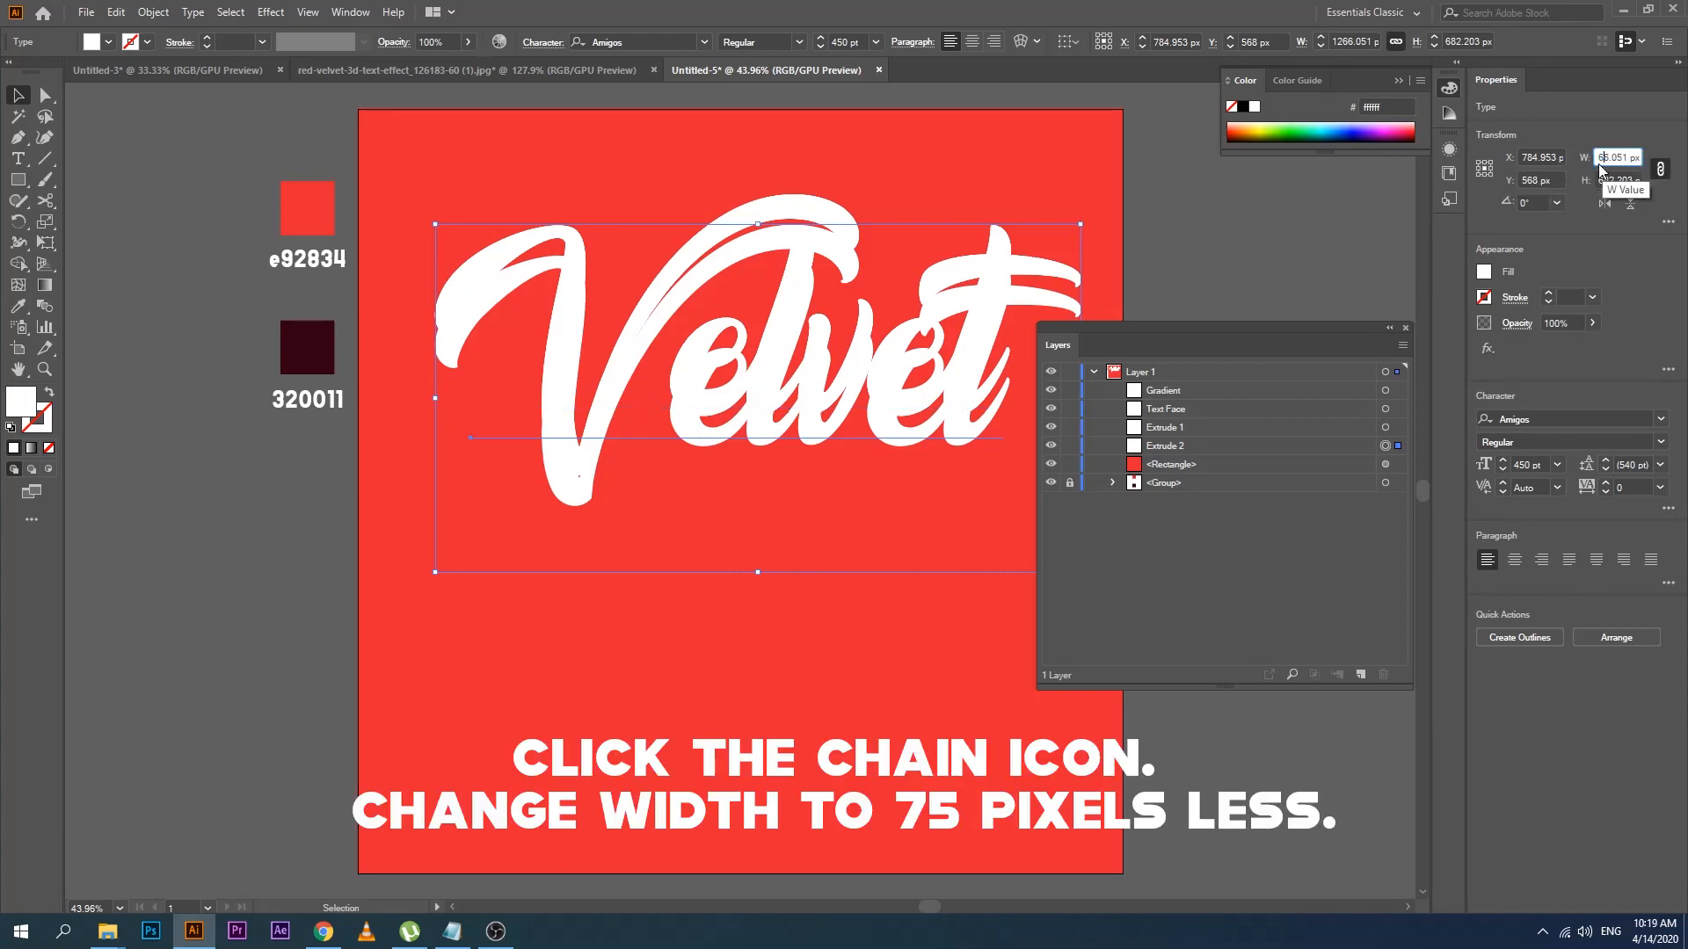
key(ctrl+a)
text(1195)
key(Return)
Copy the Extrude 2 text and paste it in back twice to get two more copies beneath it
click(1187, 447)
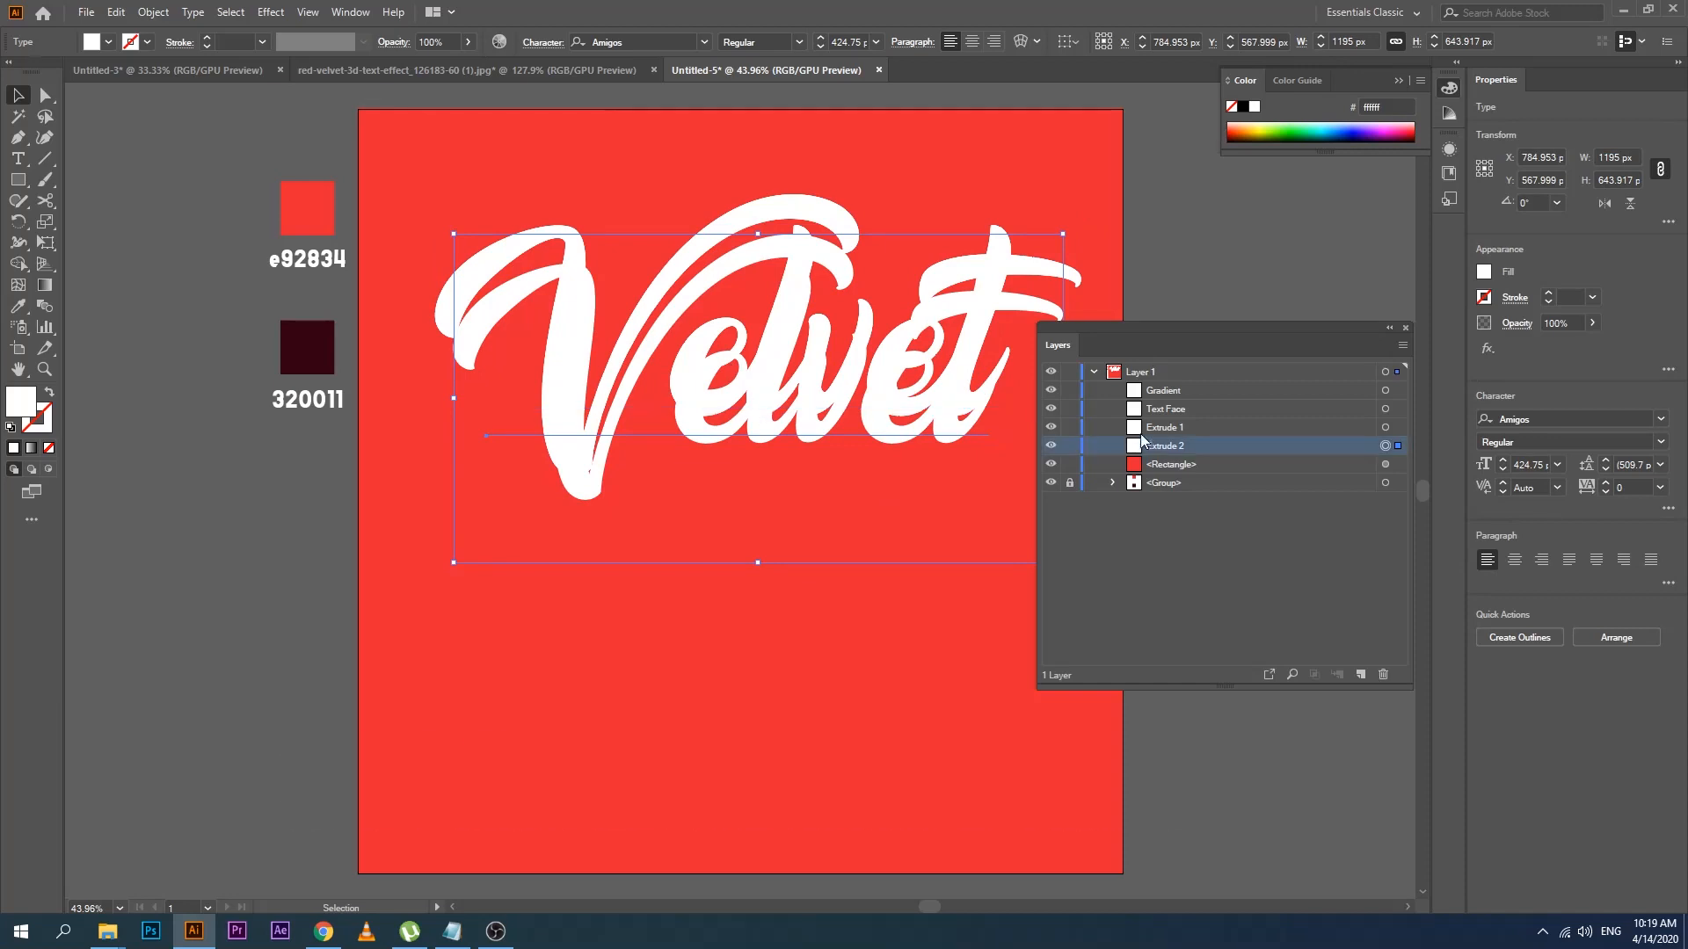
click(116, 13)
click(145, 98)
click(116, 12)
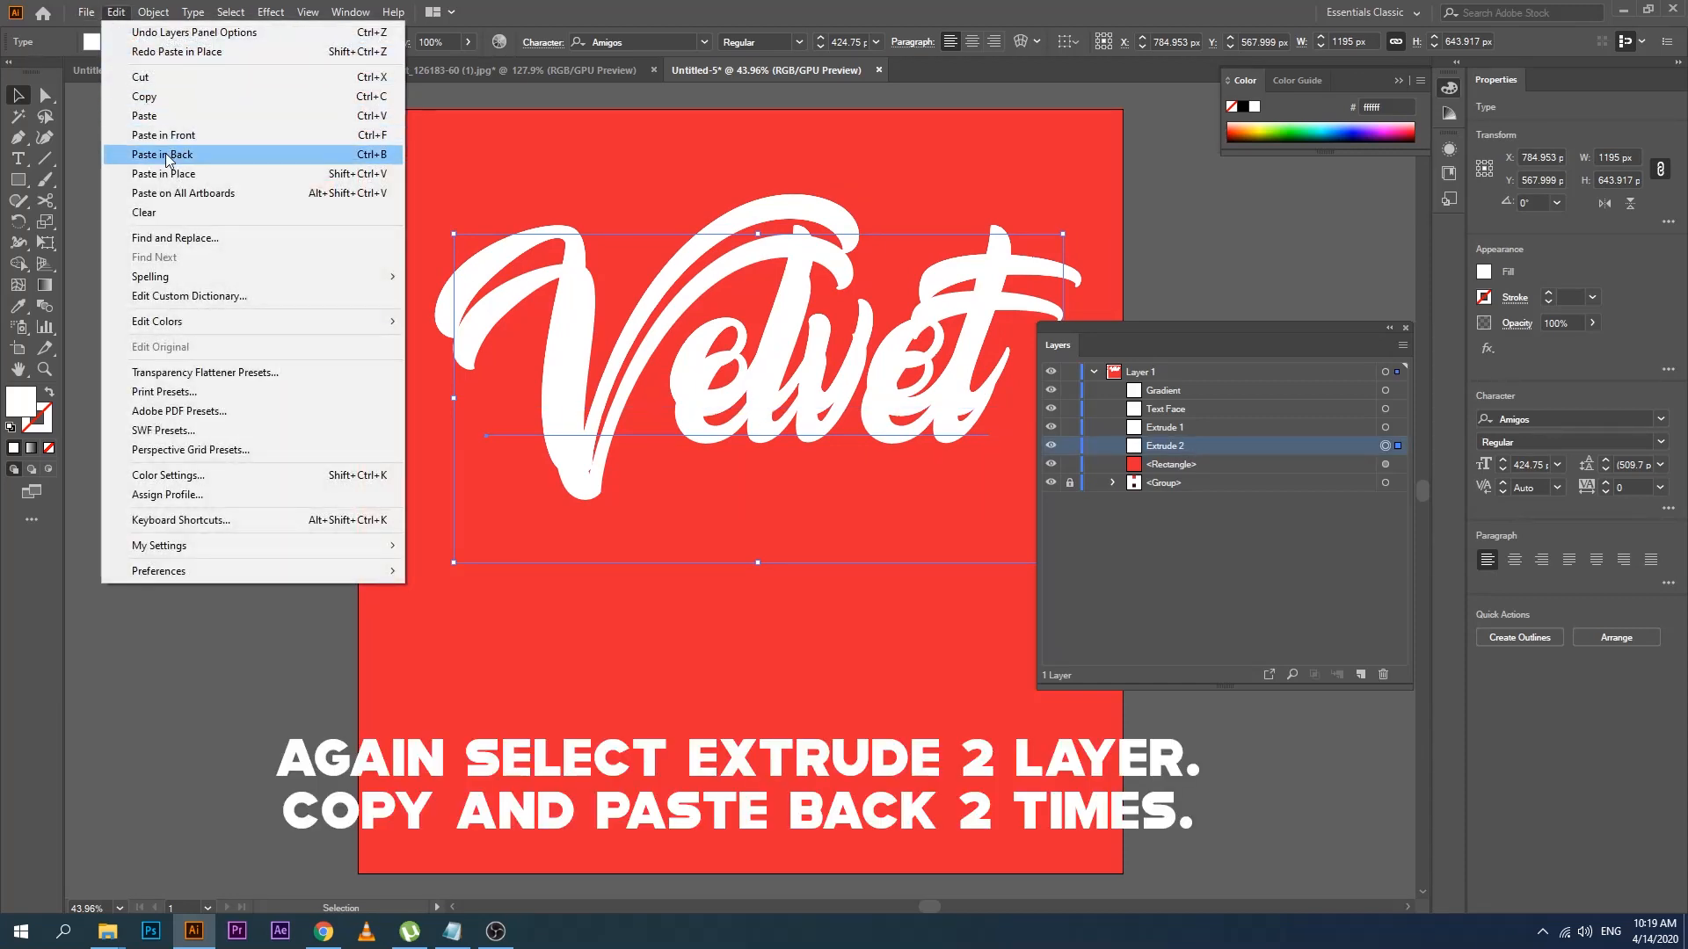
click(165, 154)
click(116, 12)
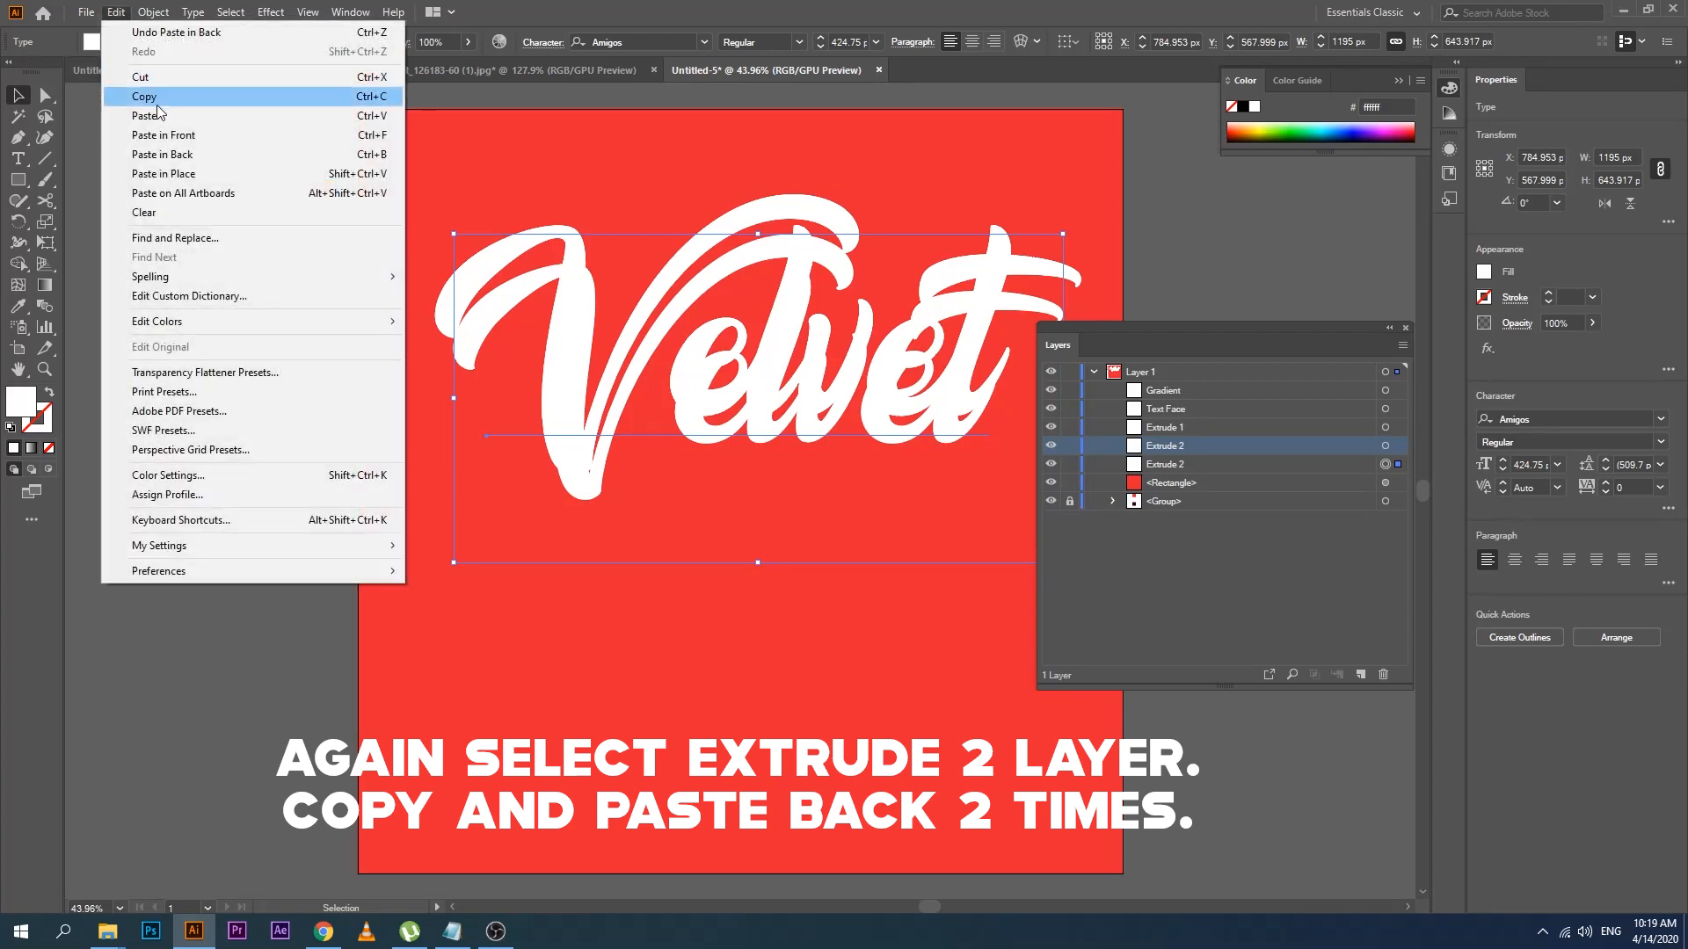
click(145, 91)
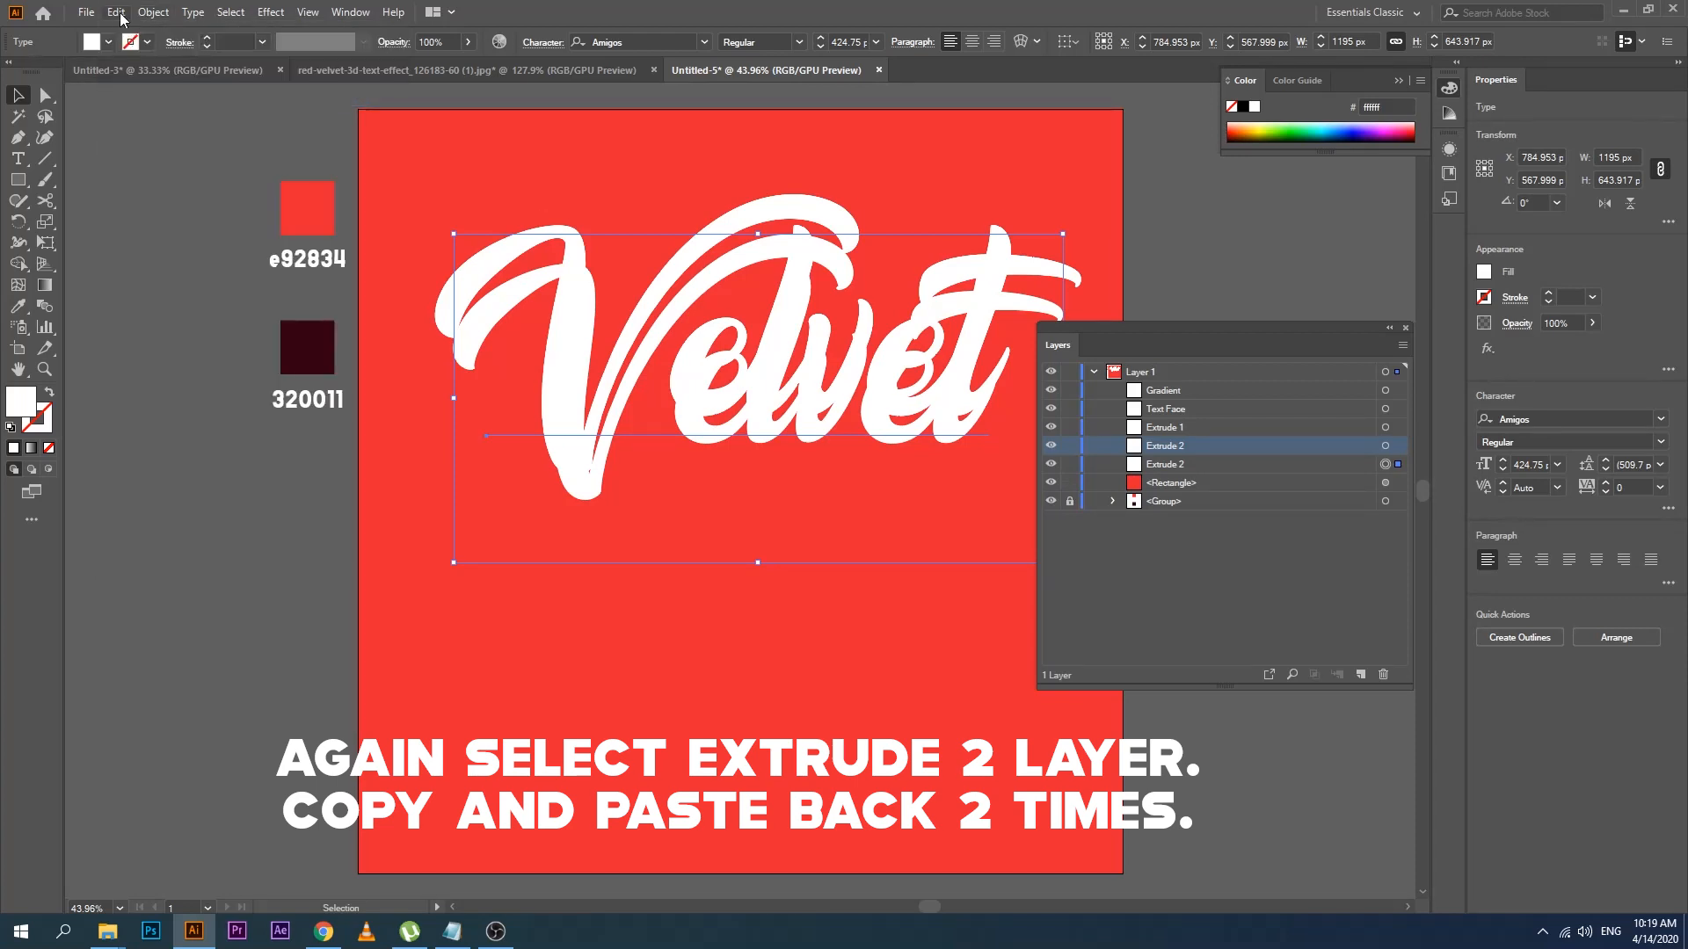
click(116, 12)
click(165, 155)
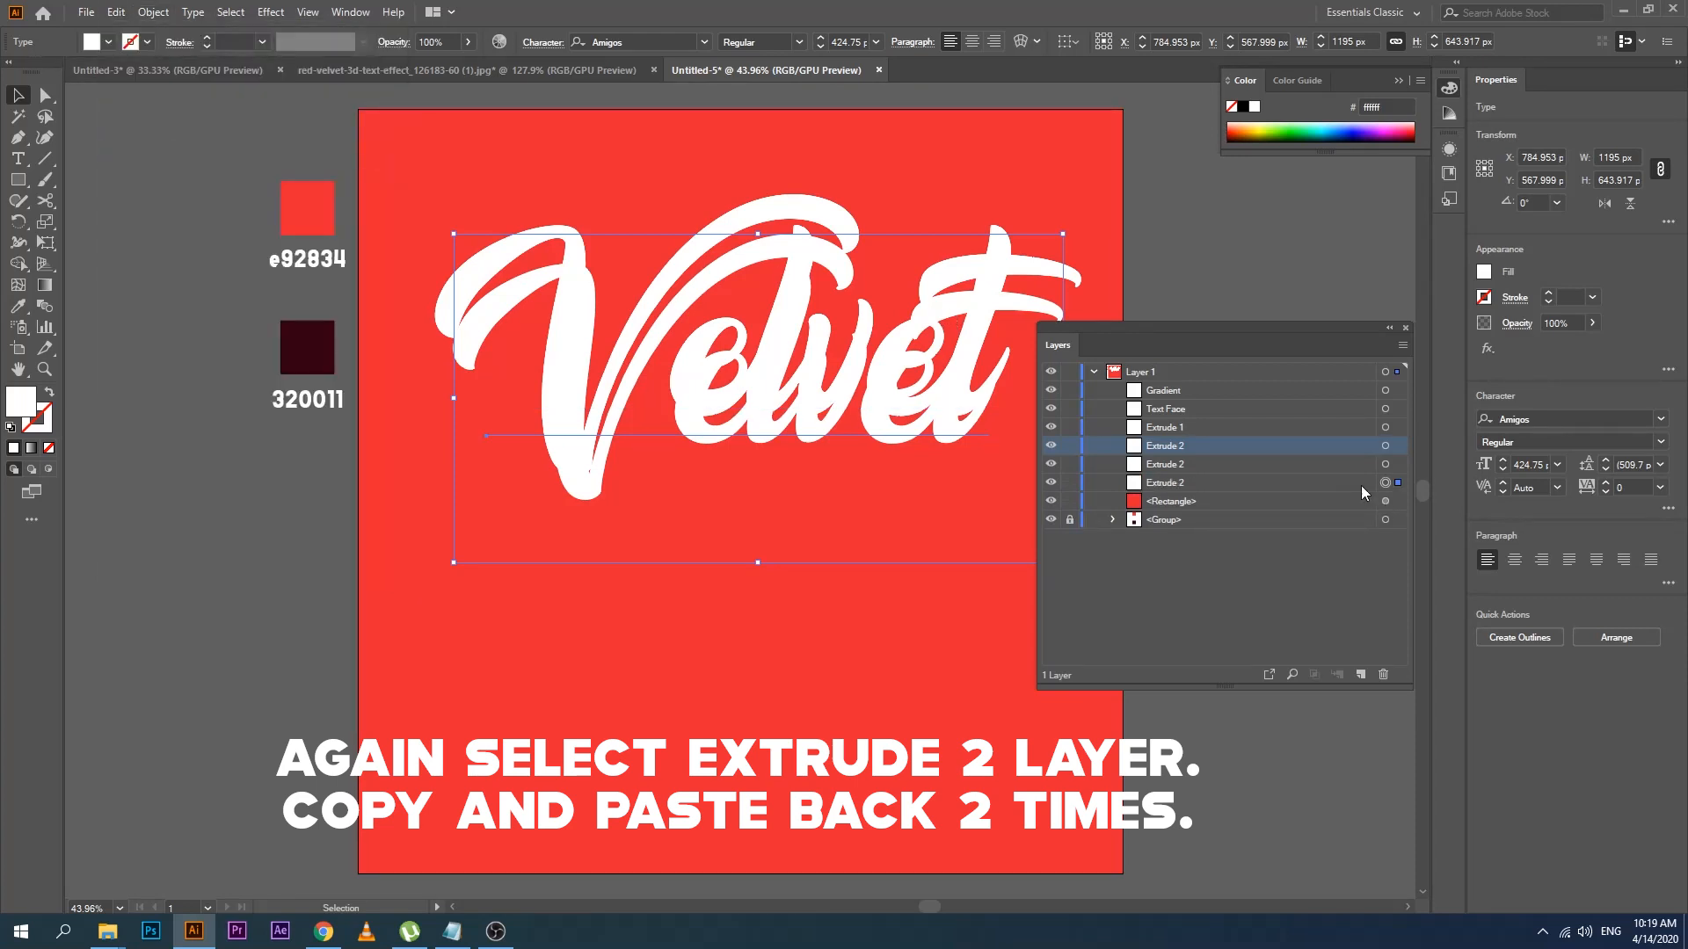
Rename the two new Extrude 2 copies from top to bottom as Shadow 1 and Shadow 2
click(1283, 466)
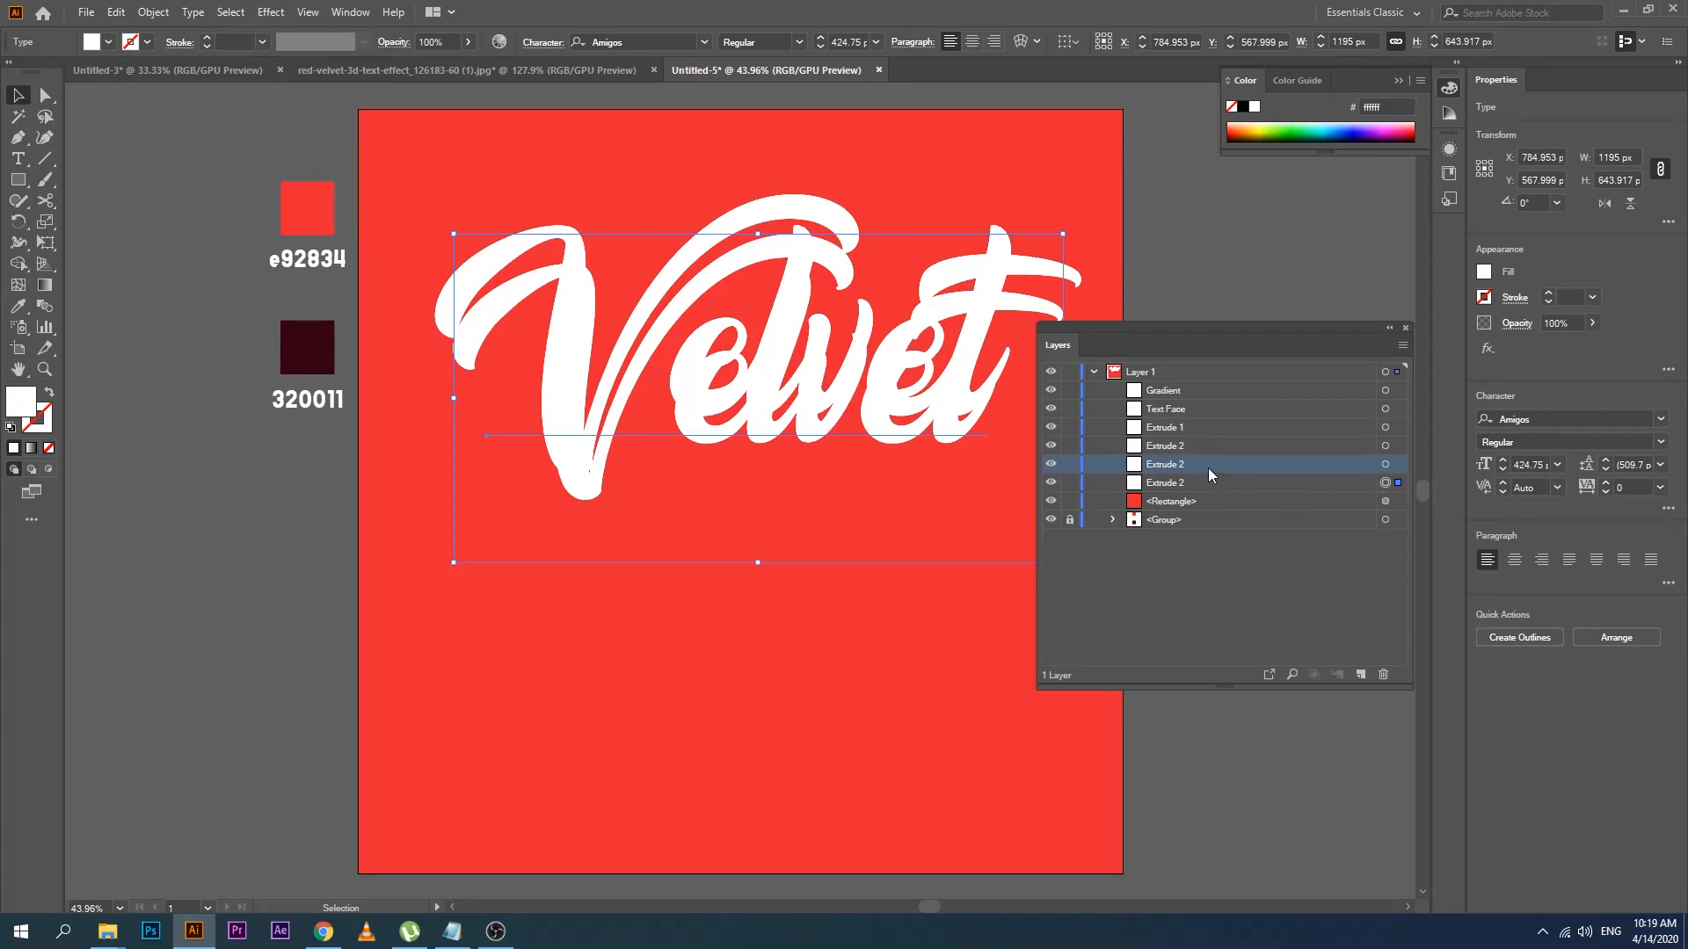
double_click(1170, 465)
text(Shadow 1)
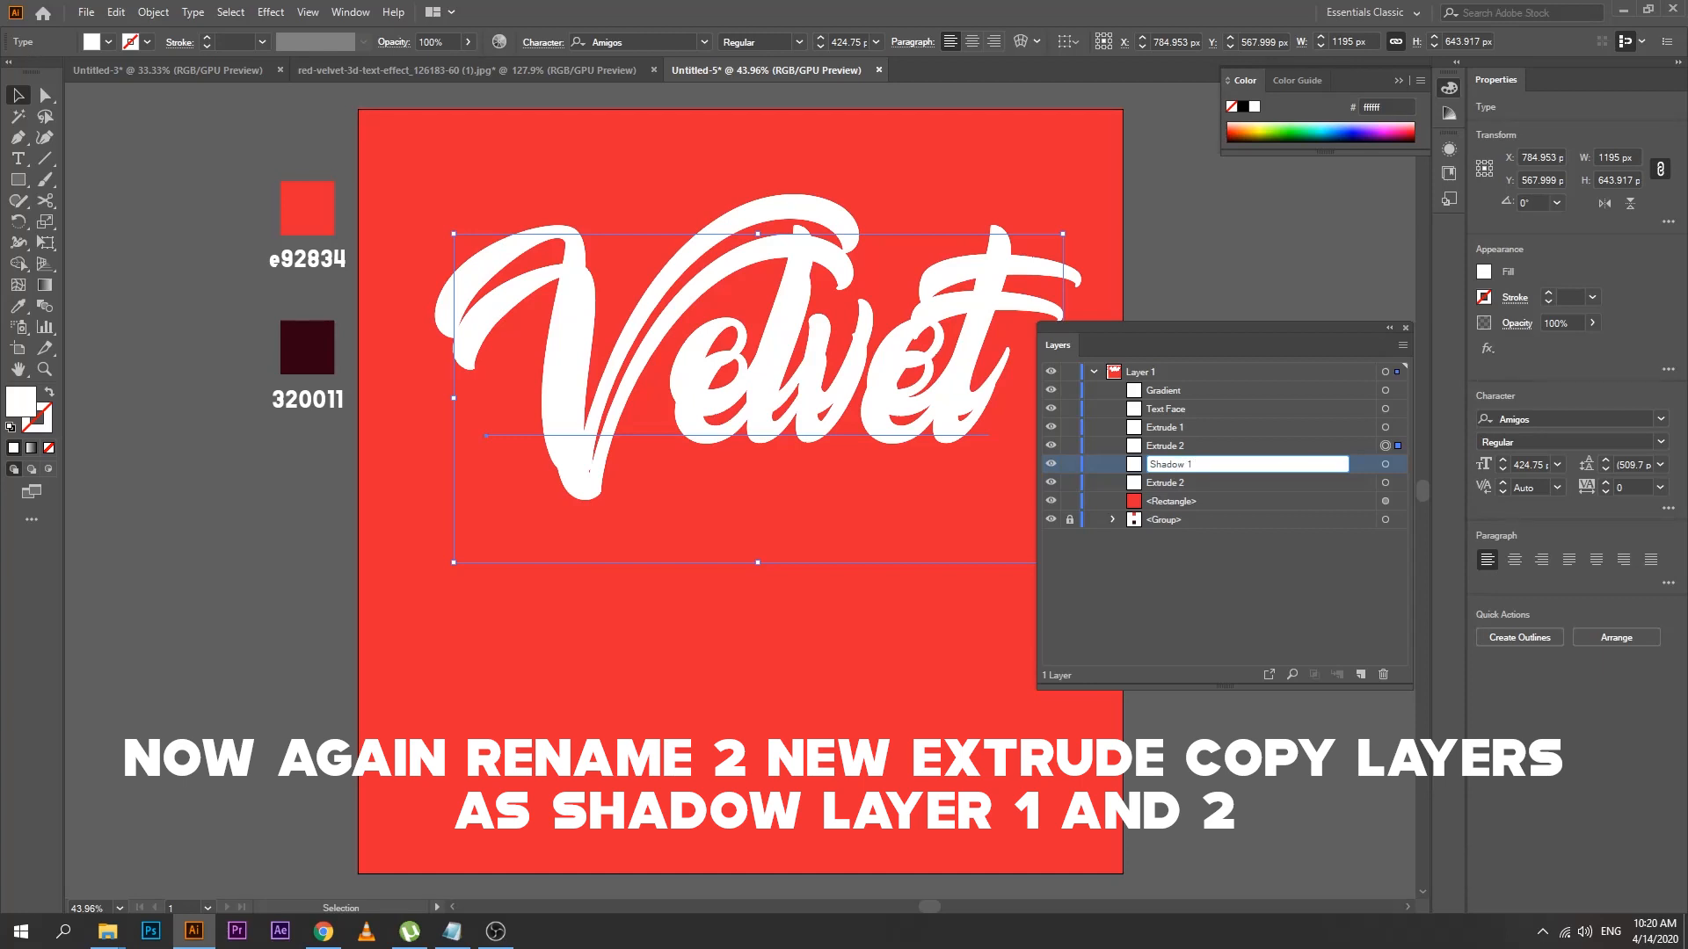
click(1300, 624)
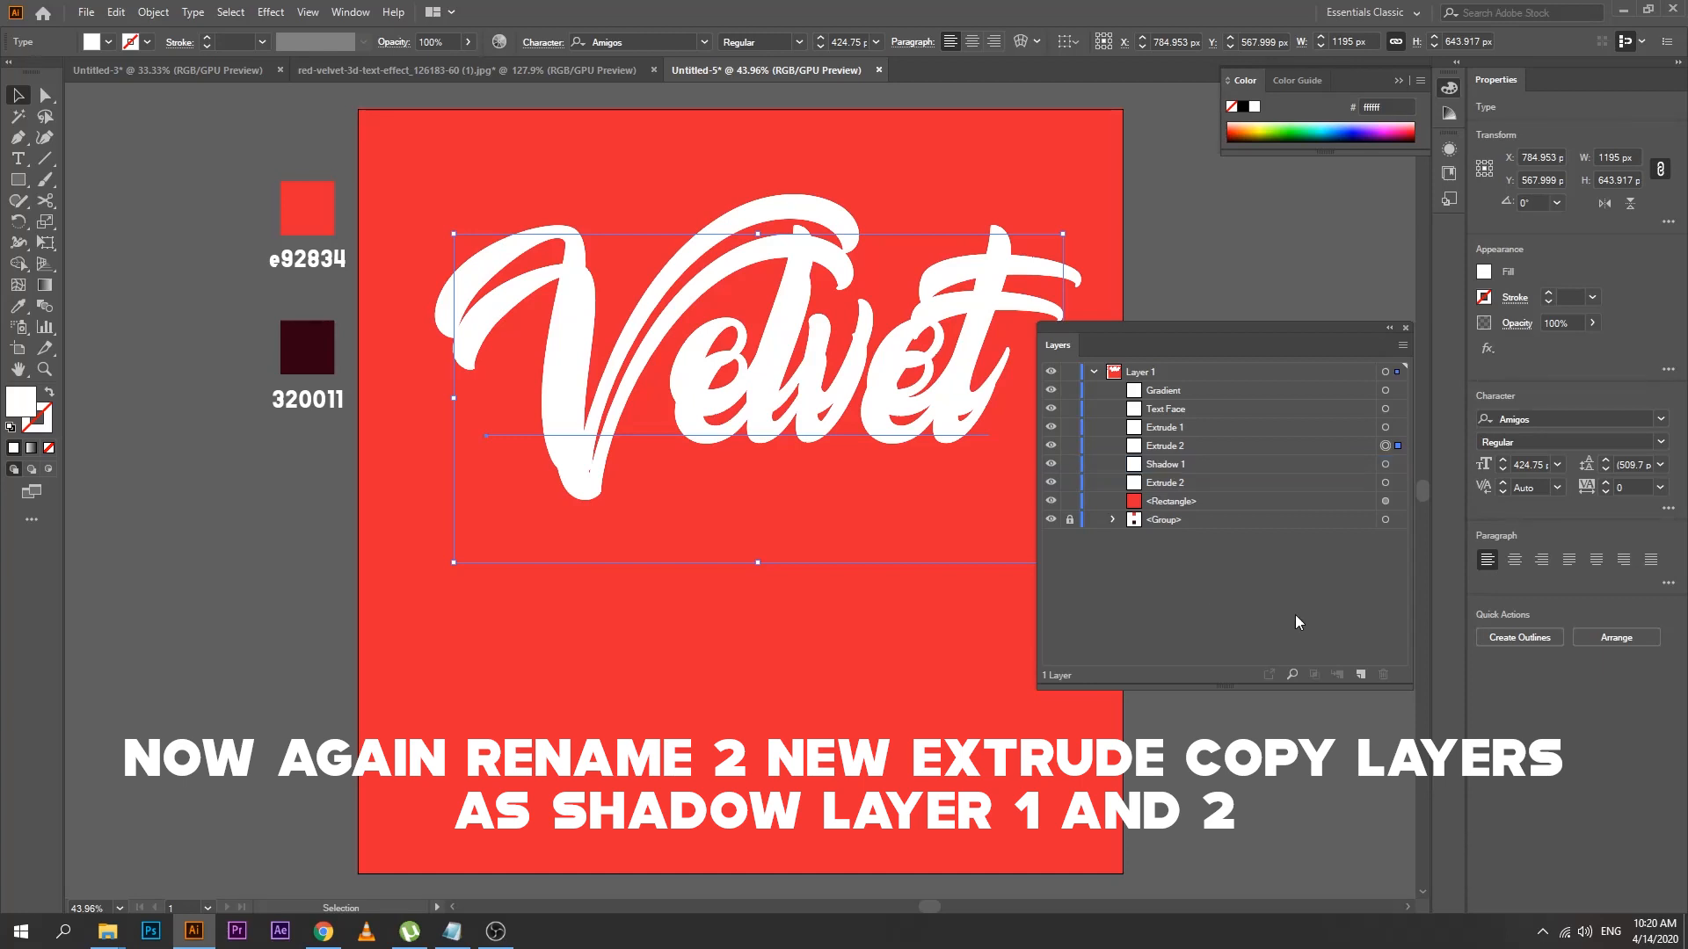
double_click(1189, 485)
text(Shadow)
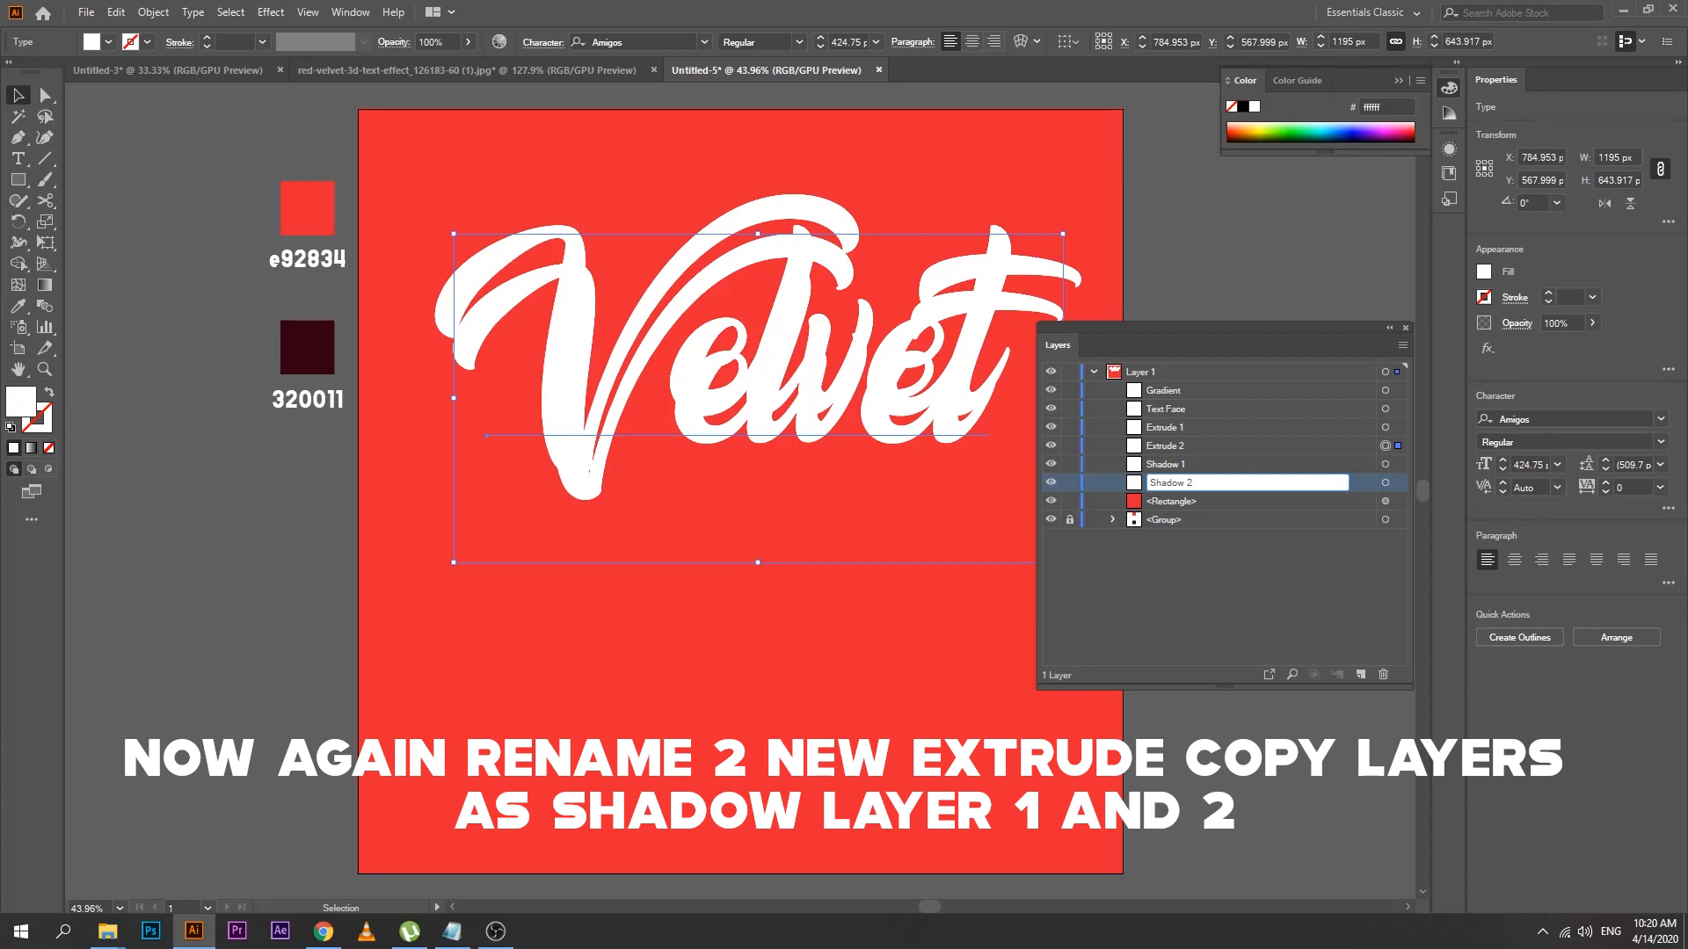
click(1199, 524)
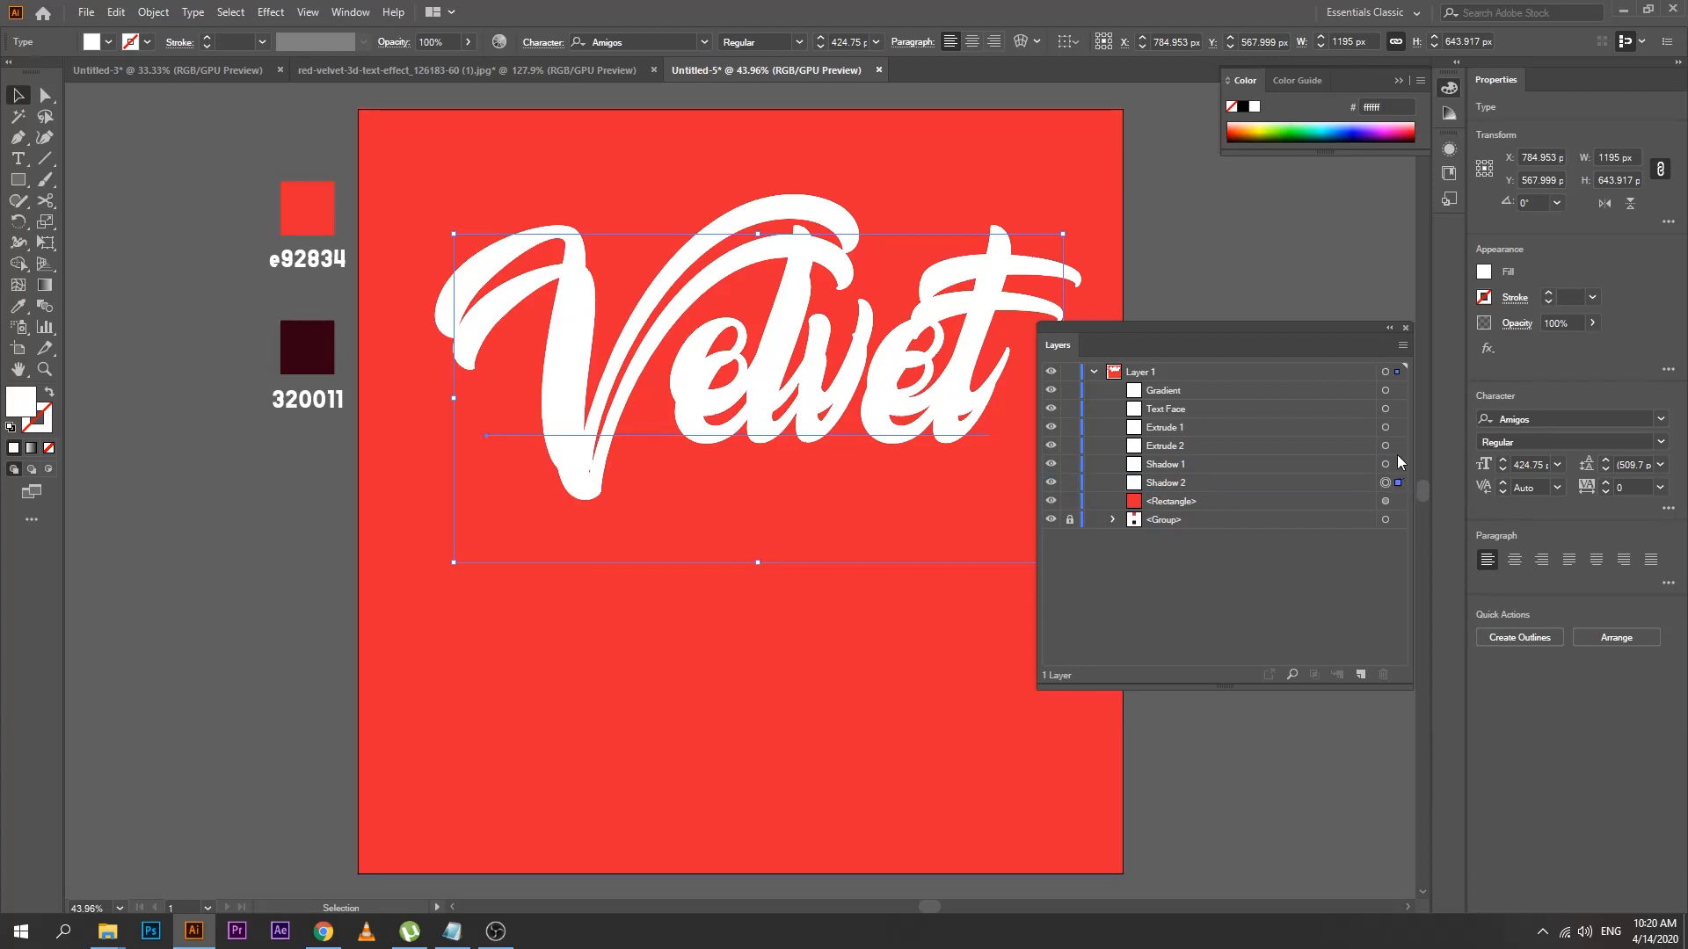
Move the Shadow 2 text down to the lower-left area of the artboard, at about X 625 px and Y 1206 px
key(shift+Down)
key(shift+Down)
key(shift+Down)
key(shift+Down)
key(shift+Down)
key(shift+Down)
key(shift+Down)
key(shift+Down)
key(shift+Down)
key(shift+Down)
key(shift+Down)
key(shift+Down)
key(shift+Down)
key(shift+Down)
key(shift+Down)
key(shift+Down)
key(shift+Down)
key(shift+Down)
key(shift+Down)
key(shift+Down)
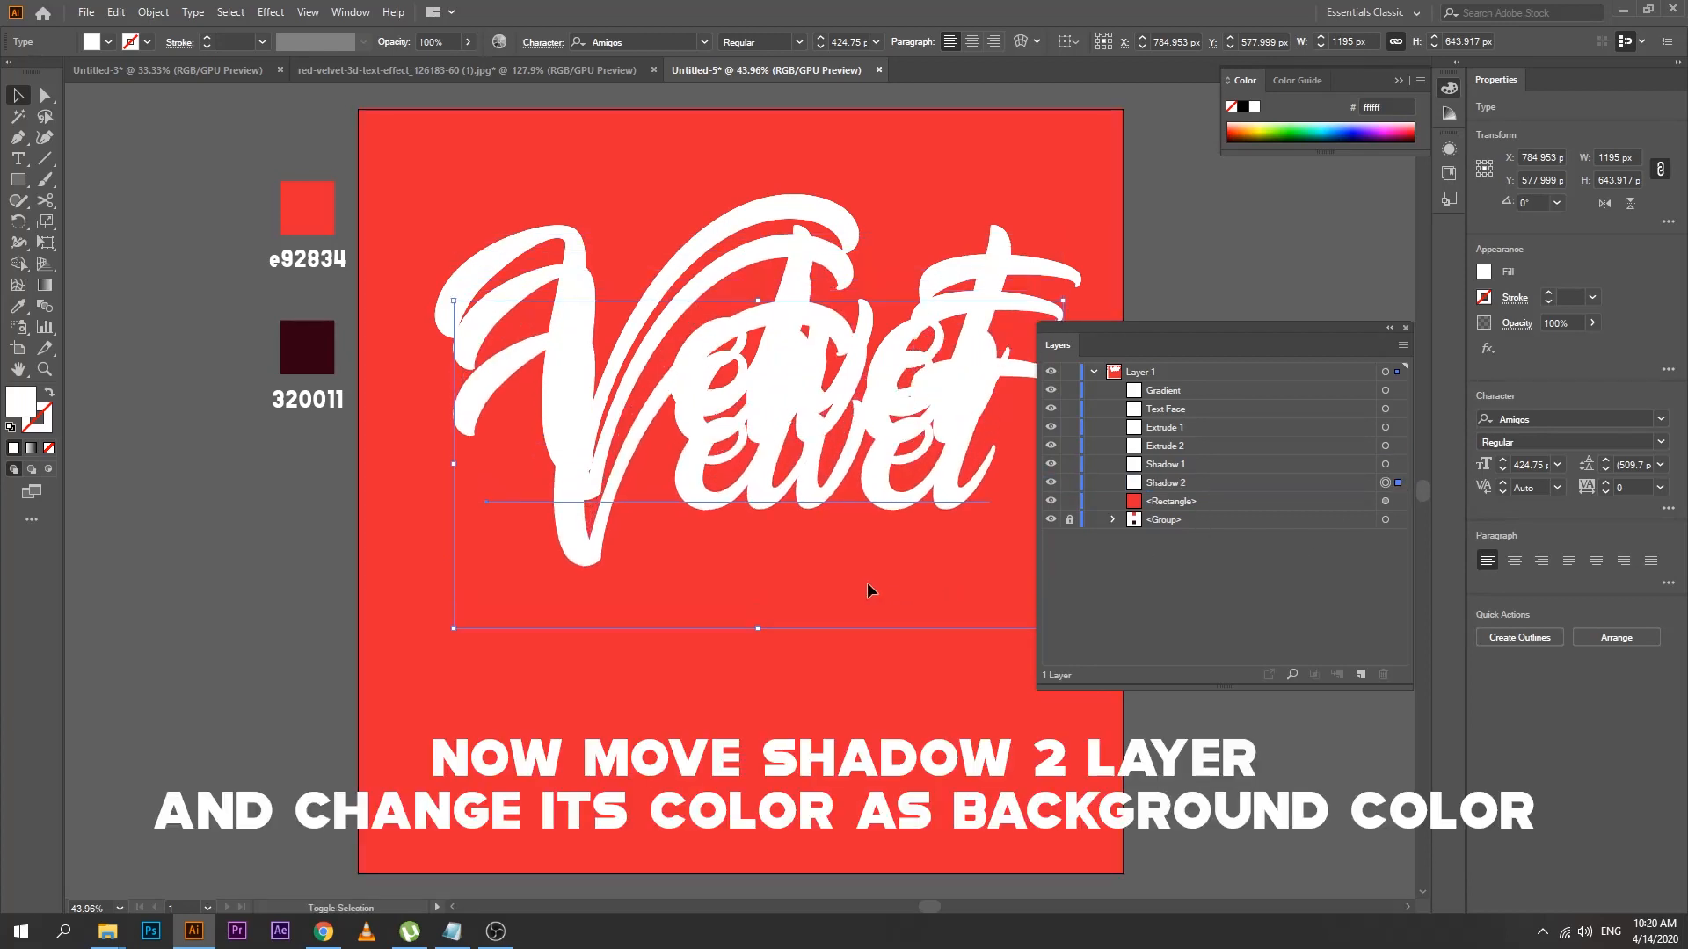
drag(852, 588, 741, 729)
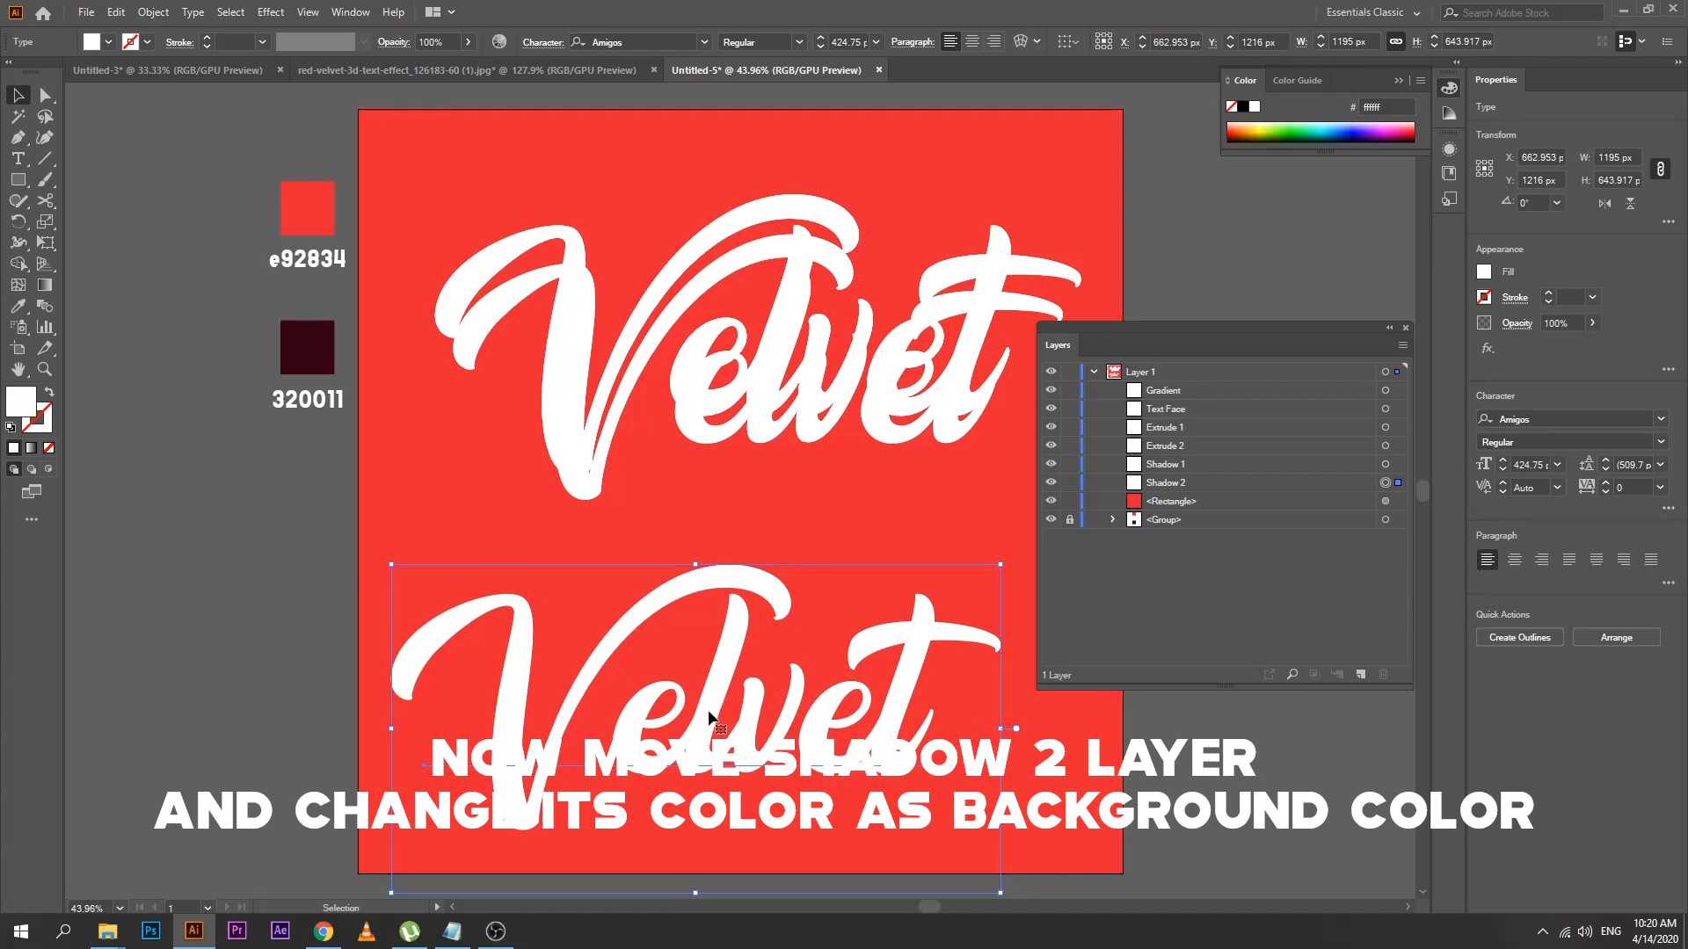
Fill the Shadow 2 text with the background red e92834 sampled from the colour swatch beside the artboard, then deselect it
key(i)
click(319, 210)
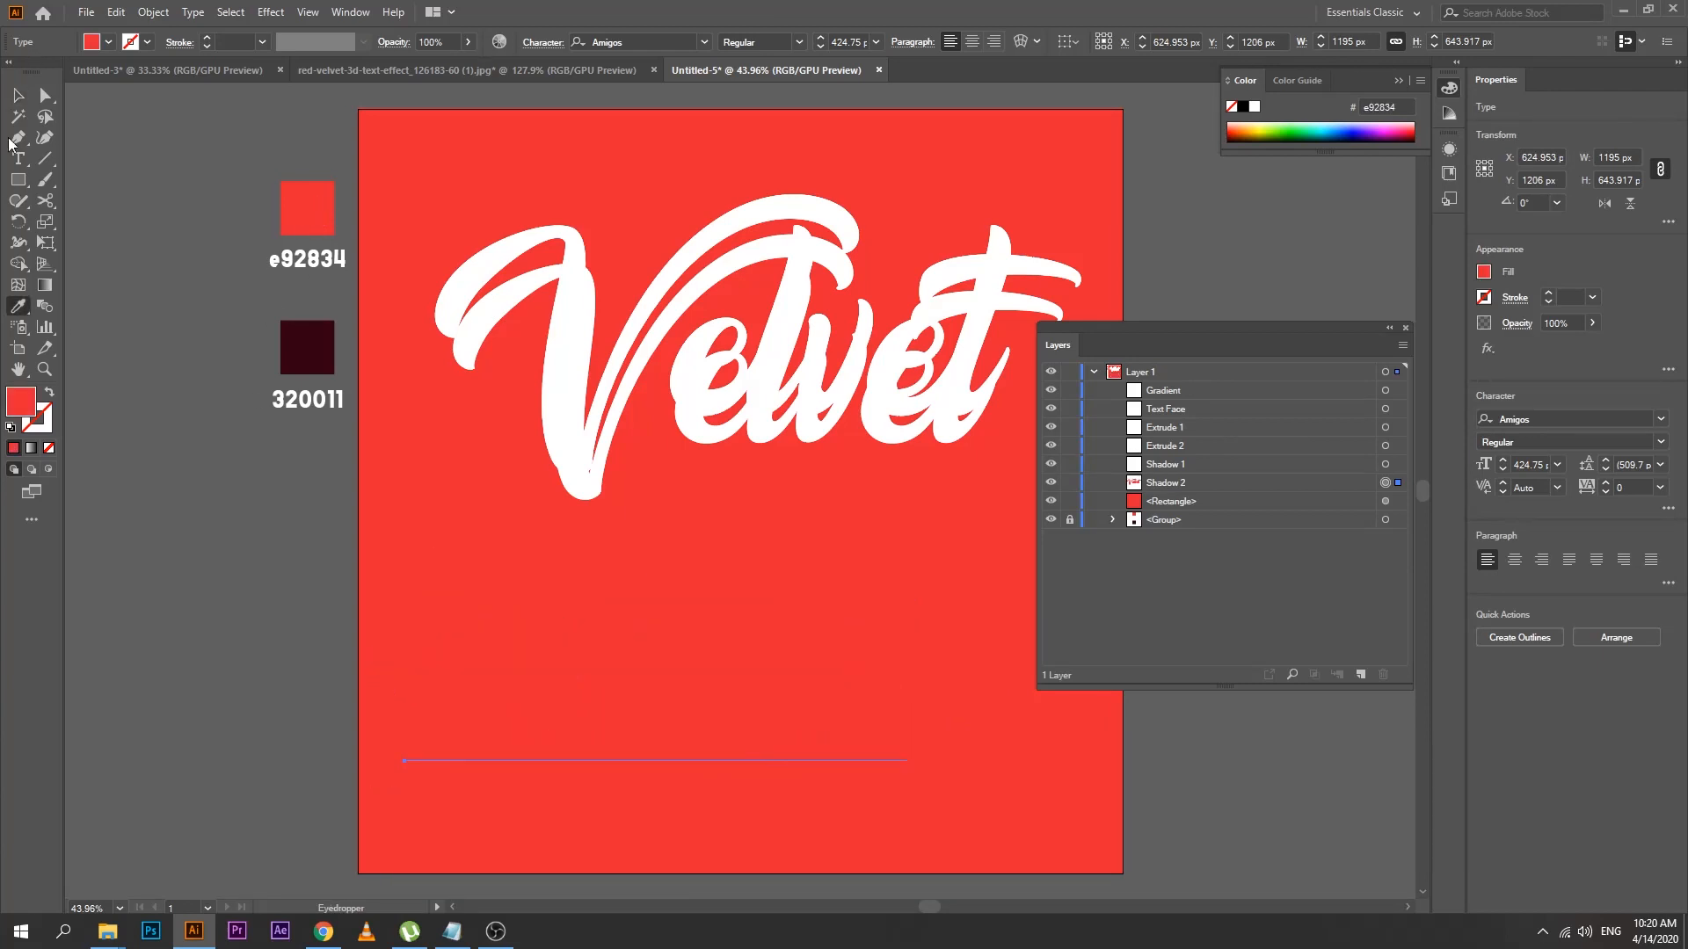
click(338, 303)
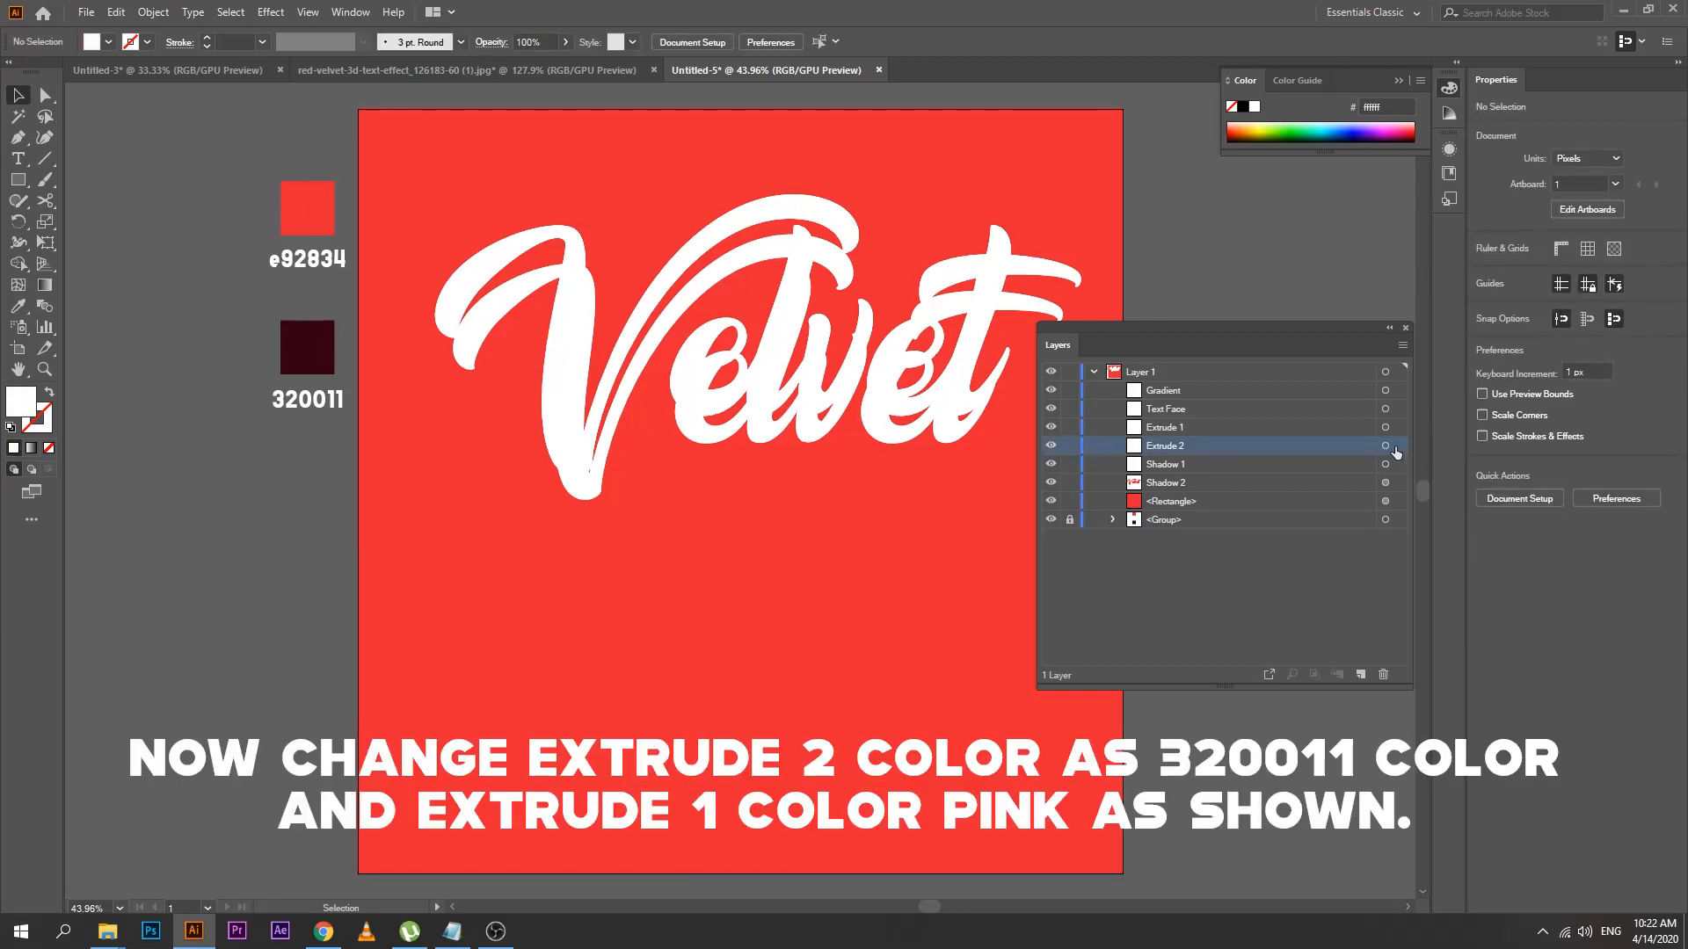
Fill the Extrude 2 text with the dark maroon 320011 sampled from the swatch beside the artboard
key(i)
click(321, 353)
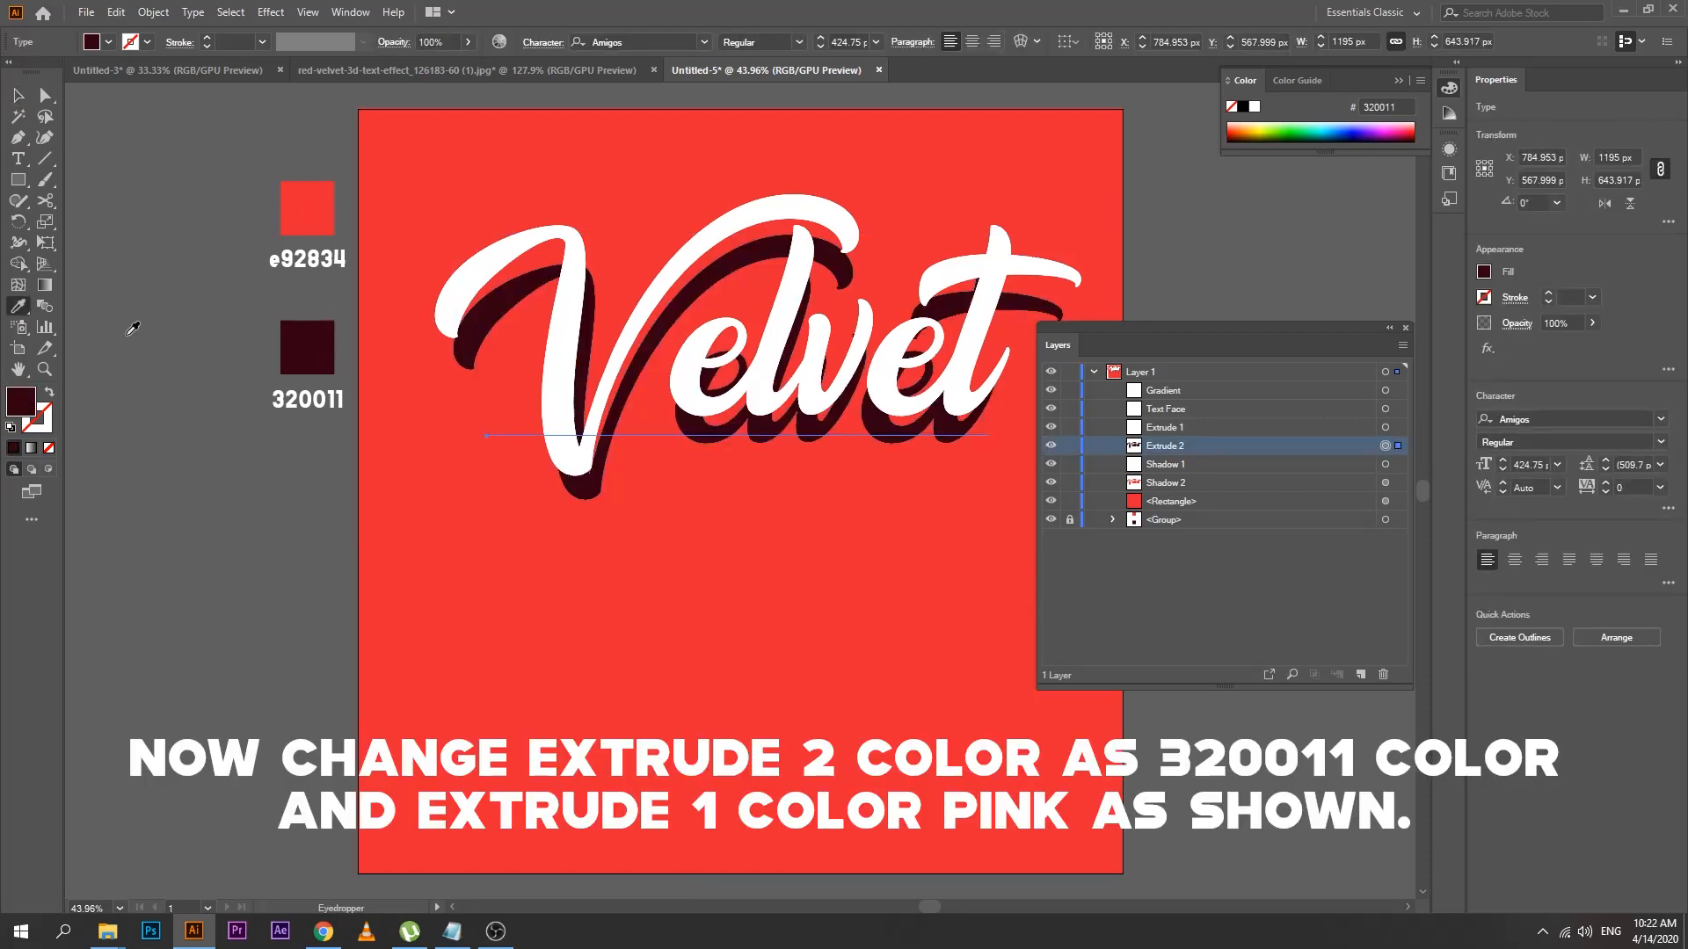
click(18, 94)
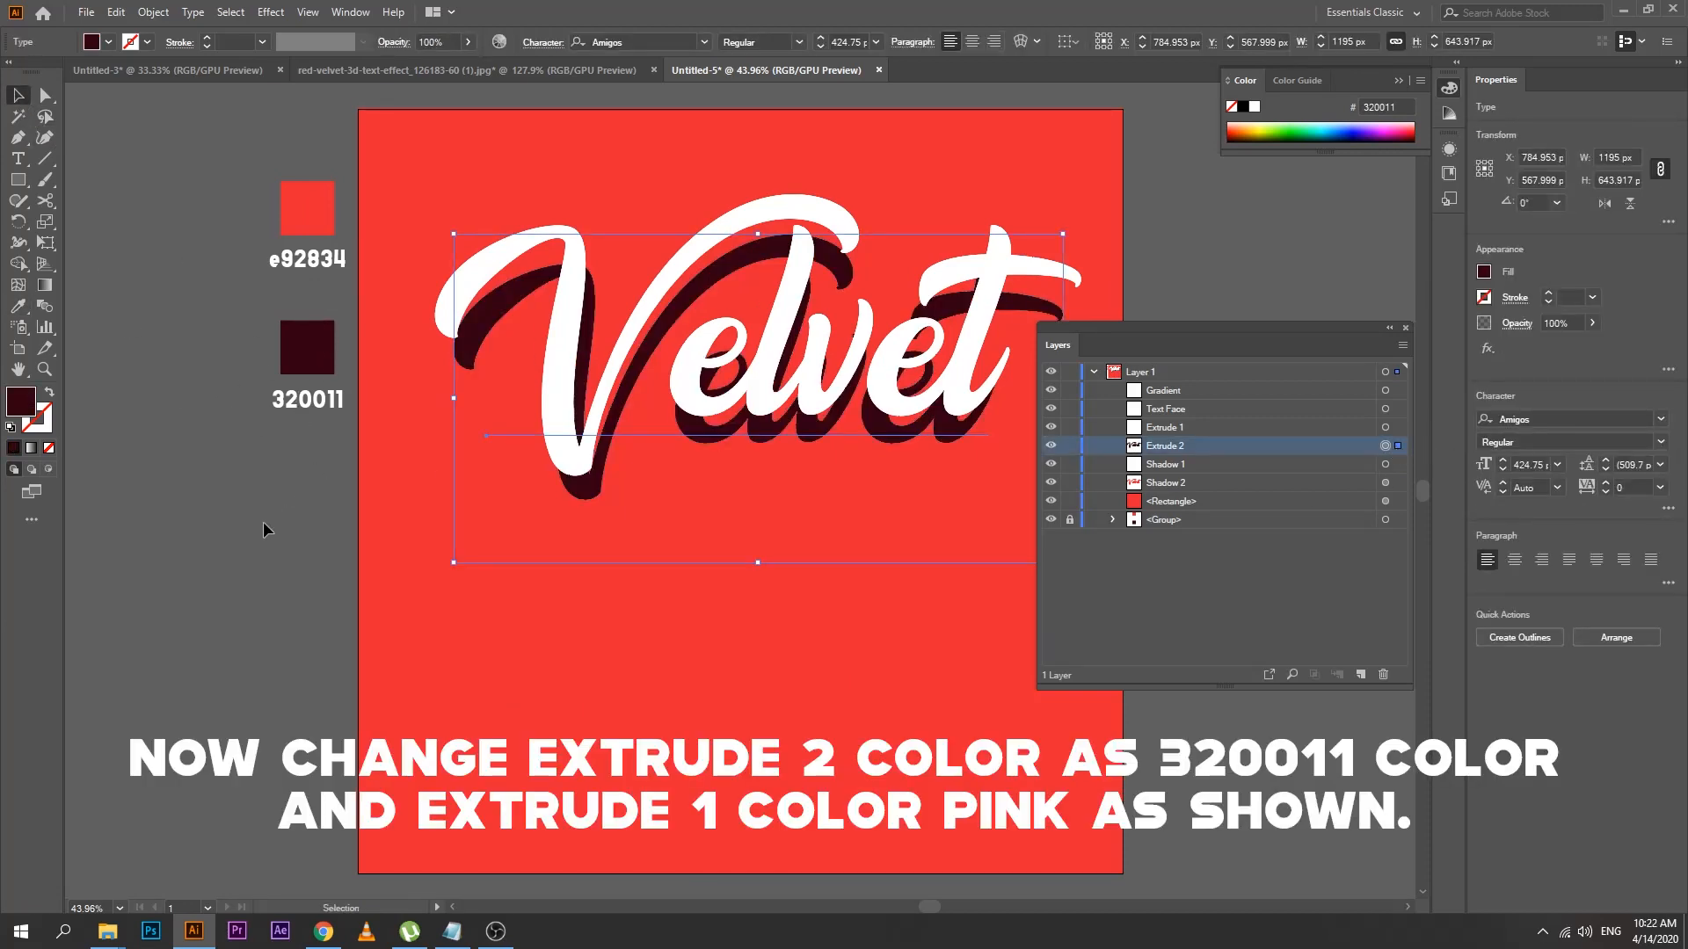
click(262, 521)
Hide the Gradient and Text Face layers and set the Extrude 1 text's fill to pink f27086
drag(1050, 391, 1050, 409)
click(1267, 431)
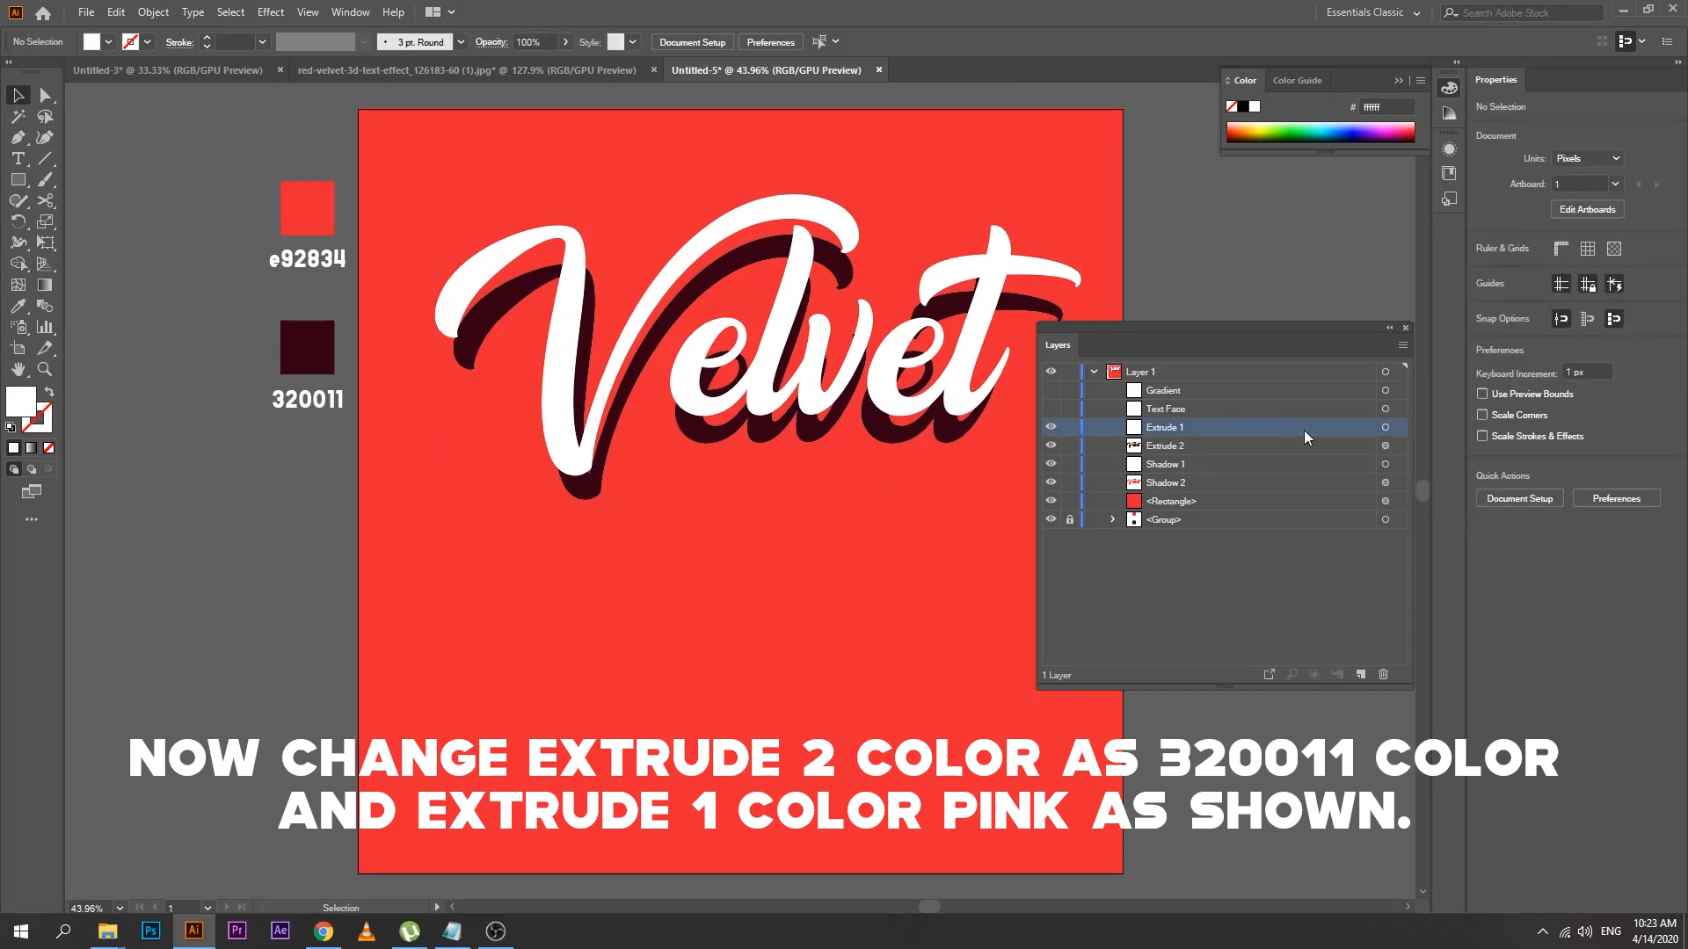
click(1389, 428)
double_click(25, 405)
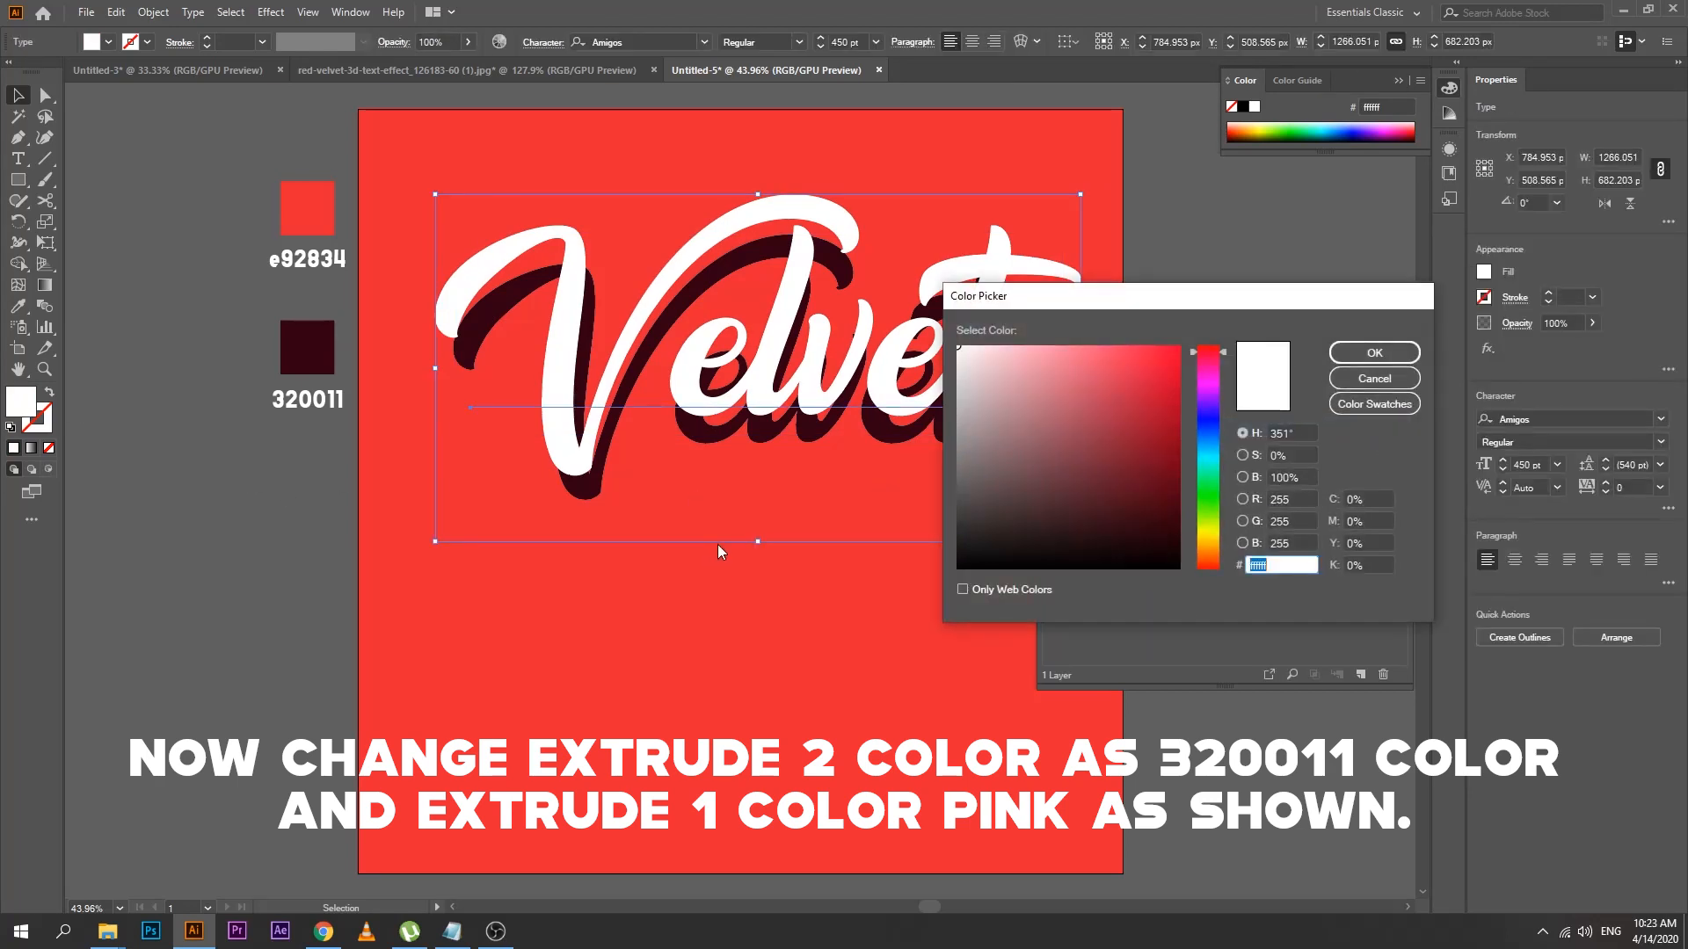
click(1082, 358)
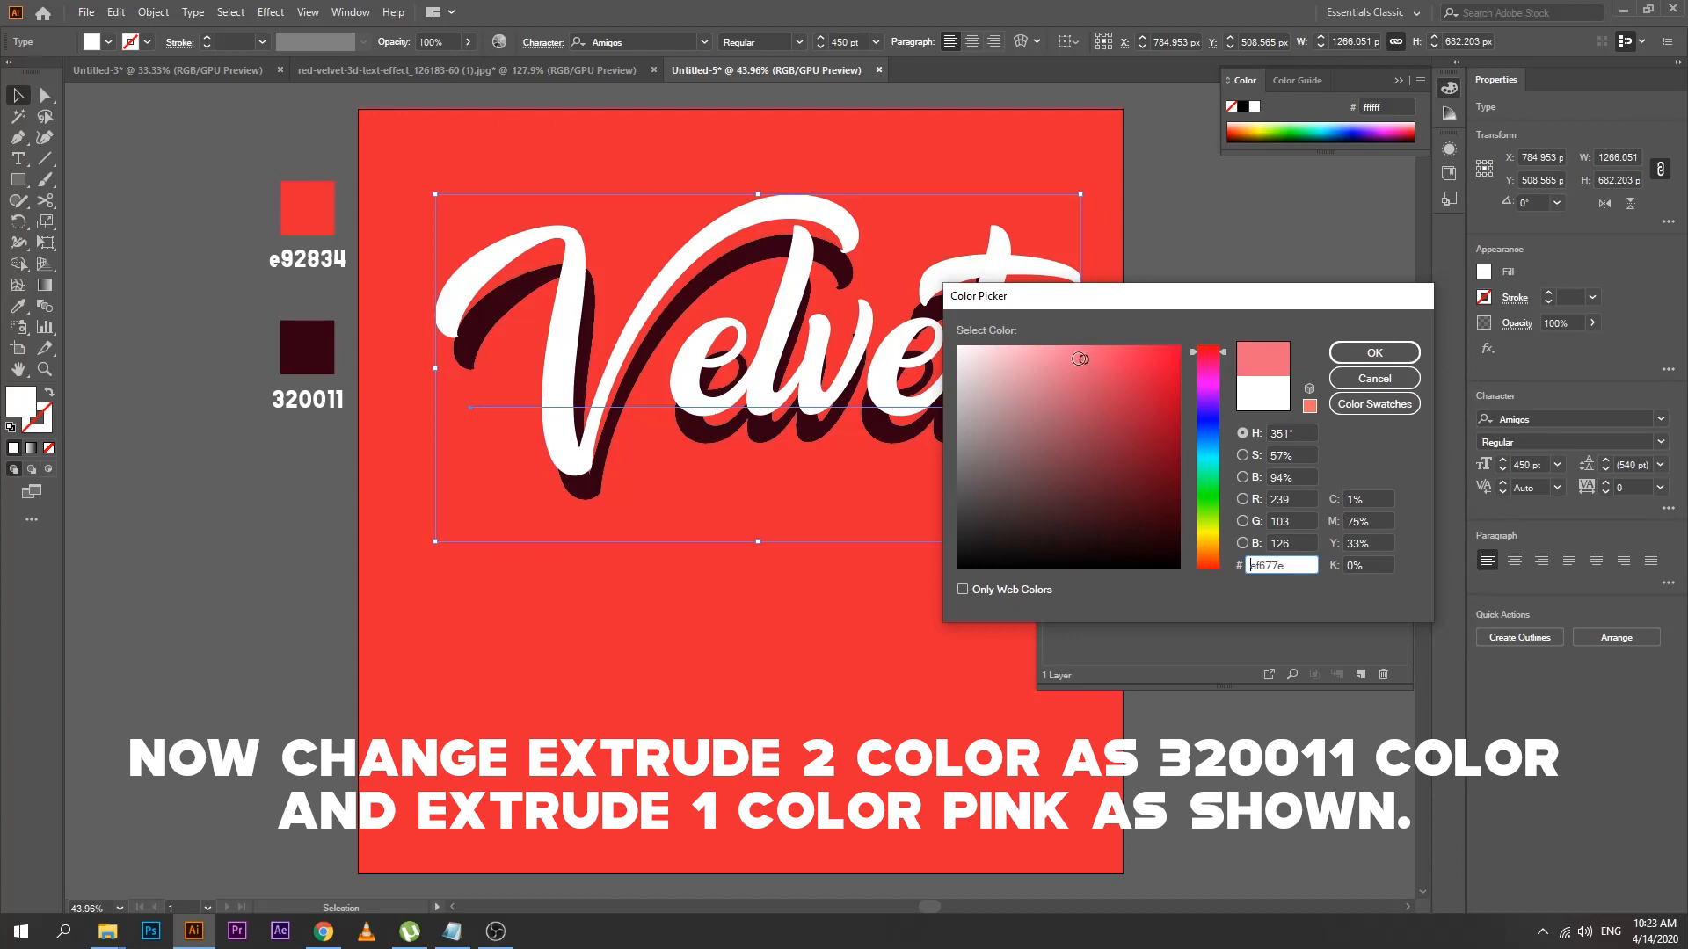
click(1077, 356)
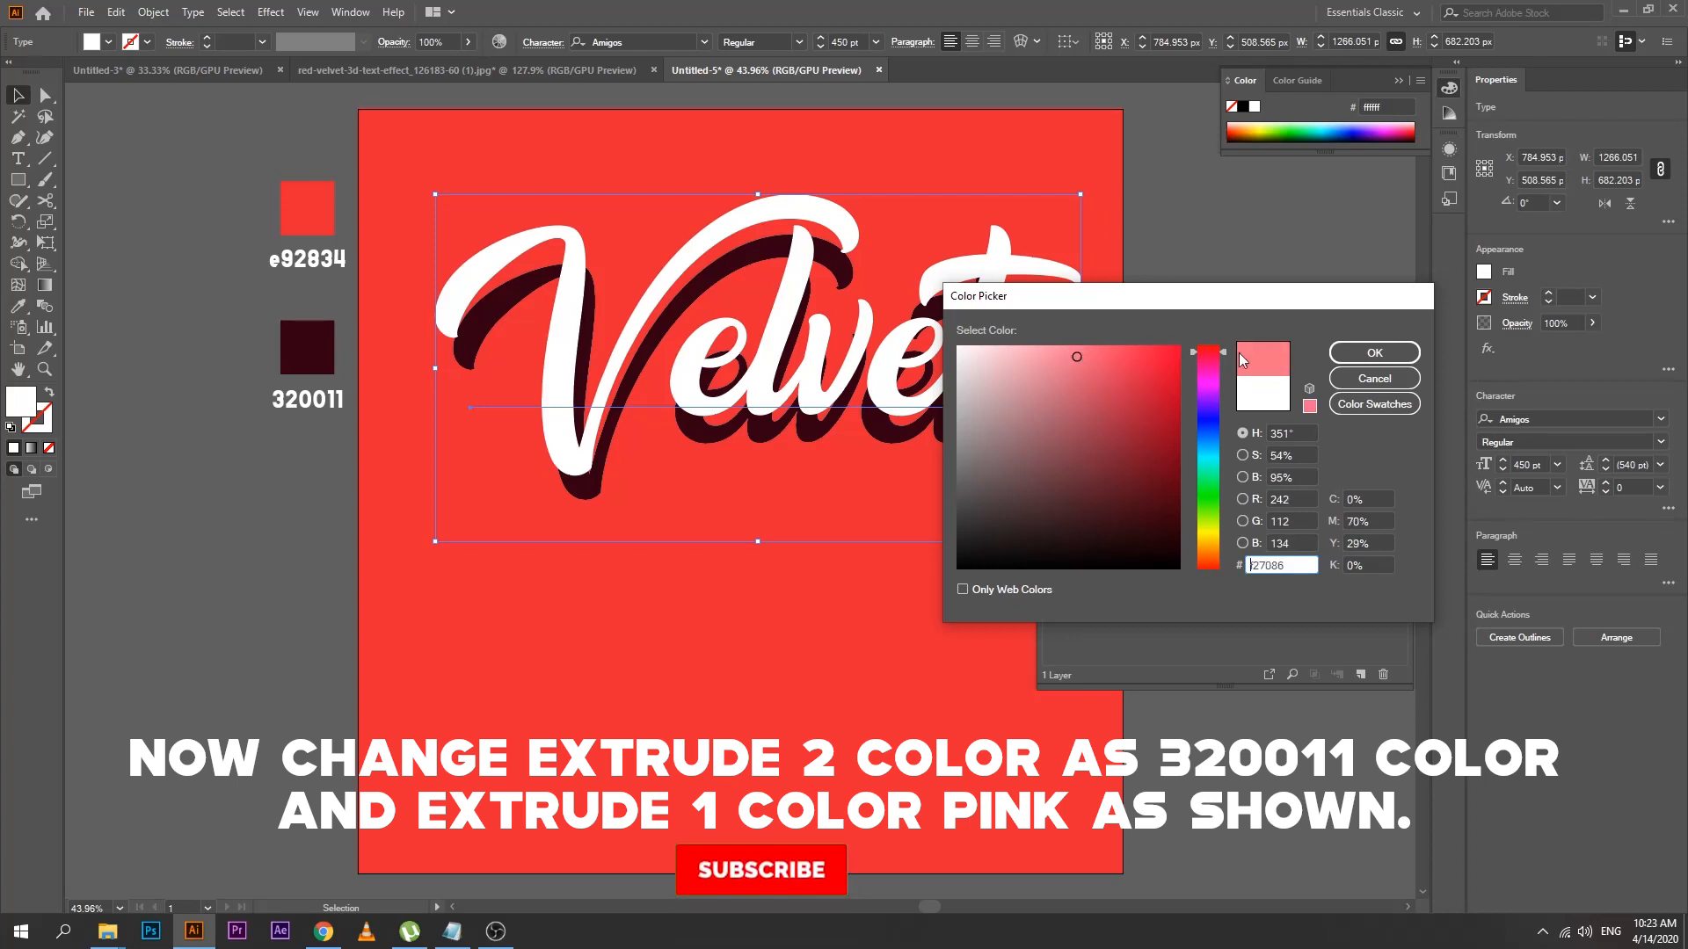
key(Return)
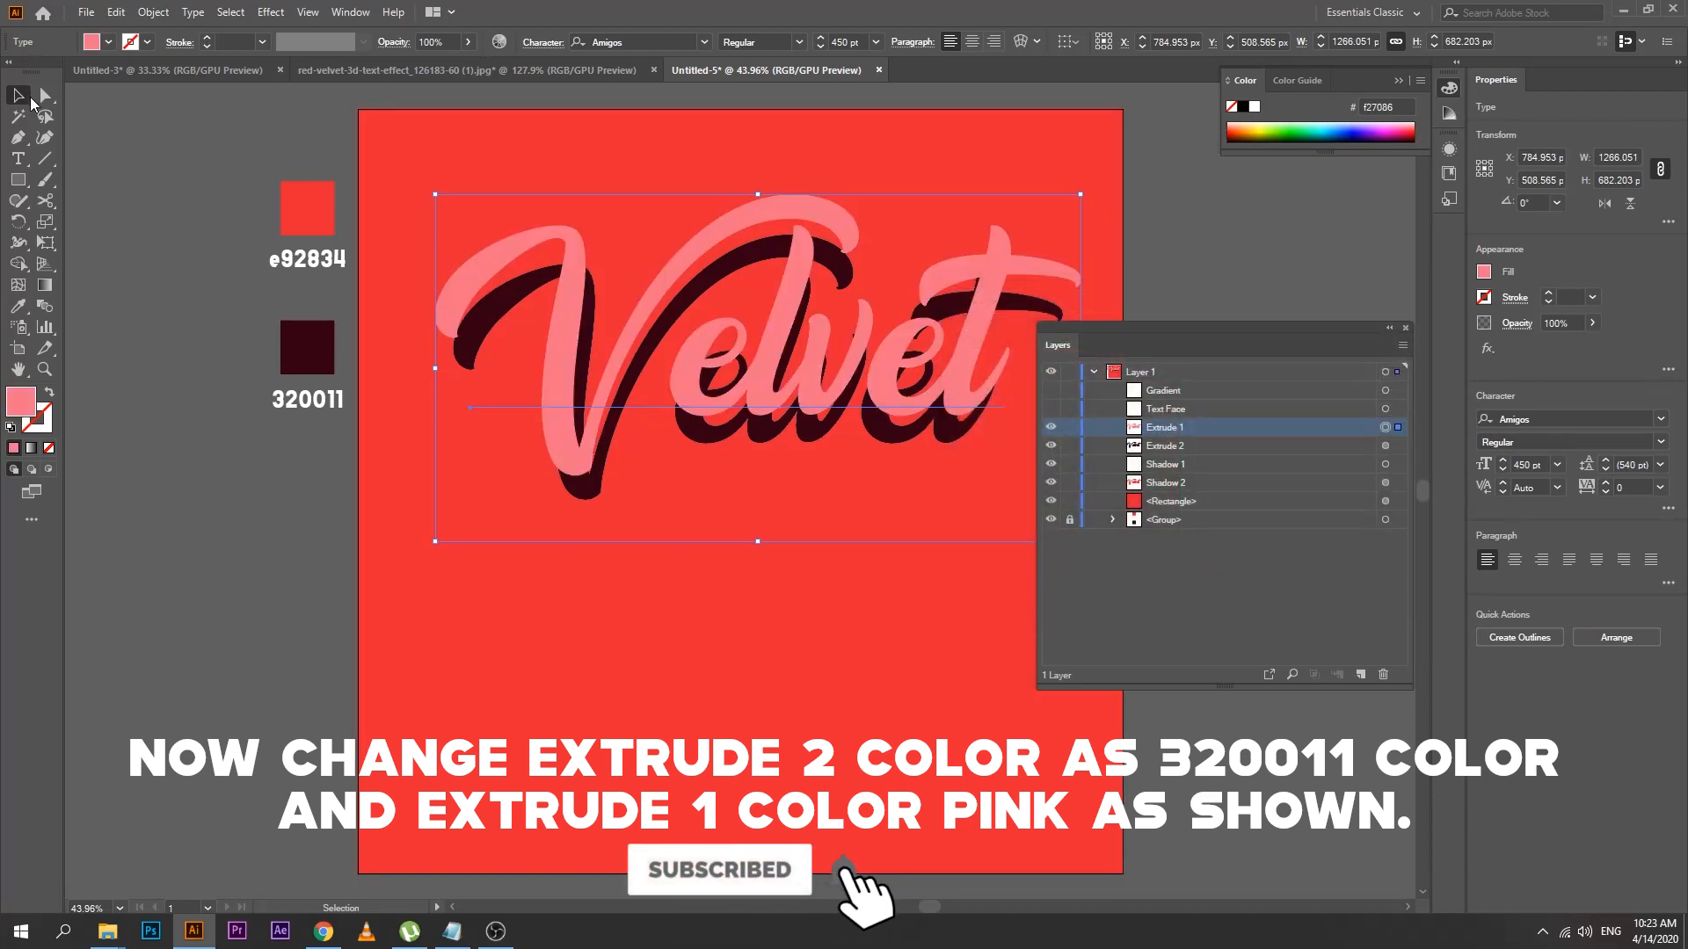
click(135, 290)
Select the Extrude 1 and Extrude 2 texts and set the blend options to Specified Steps with 400 steps
click(1400, 428)
shift+click(1398, 447)
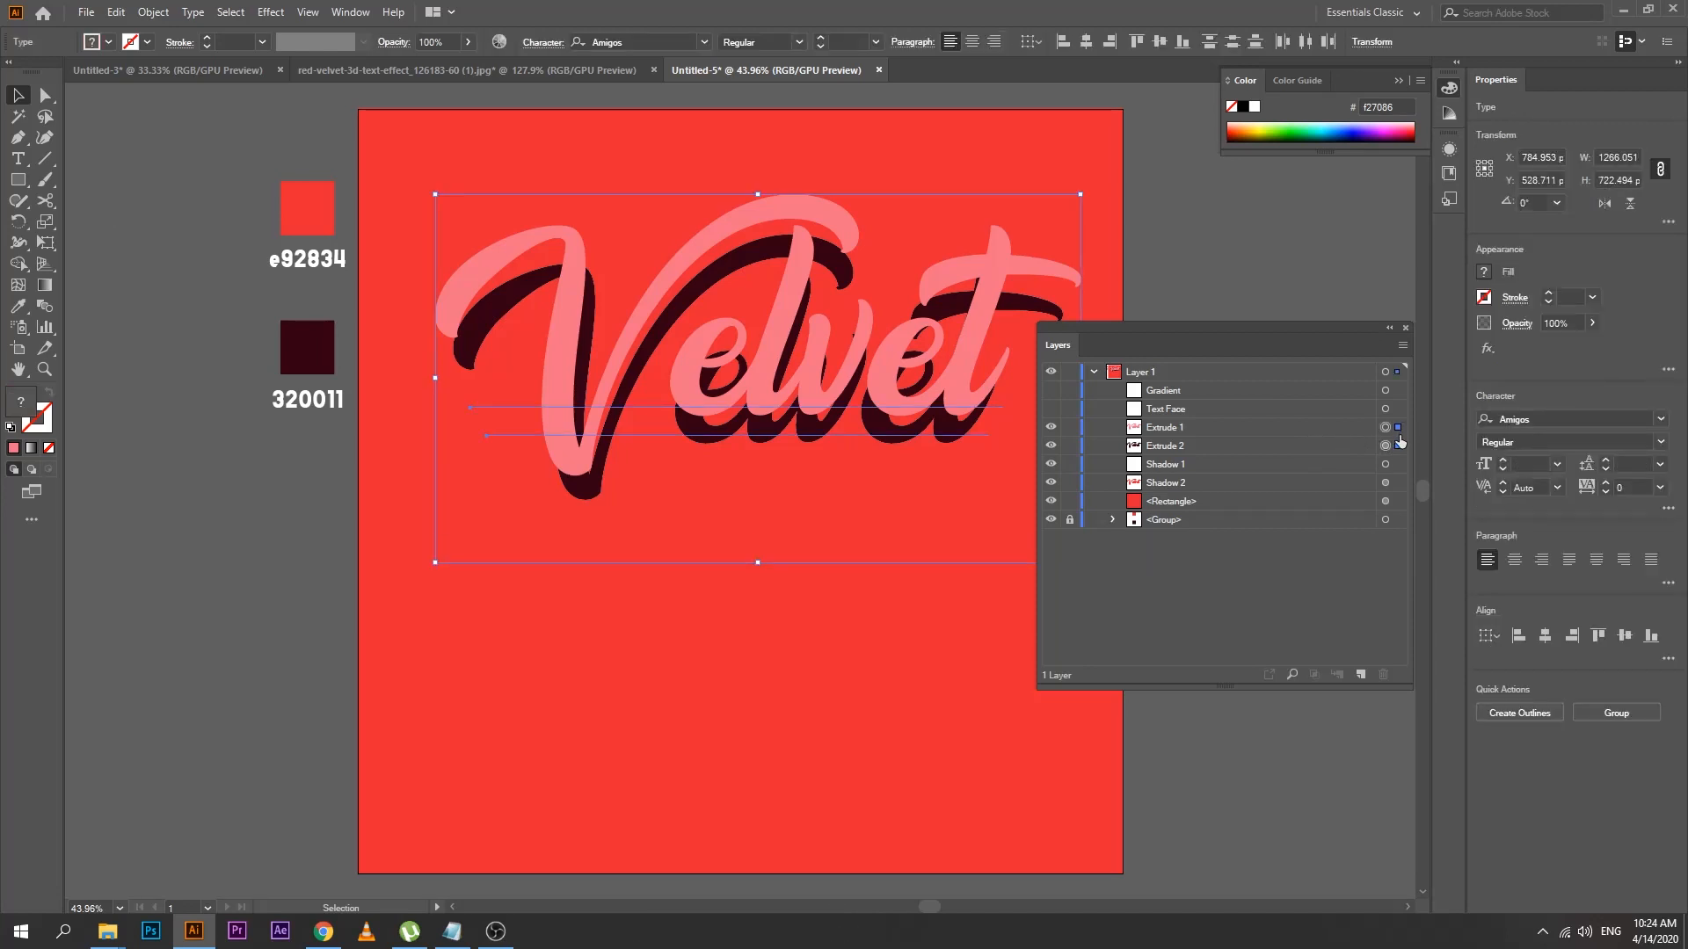
click(153, 13)
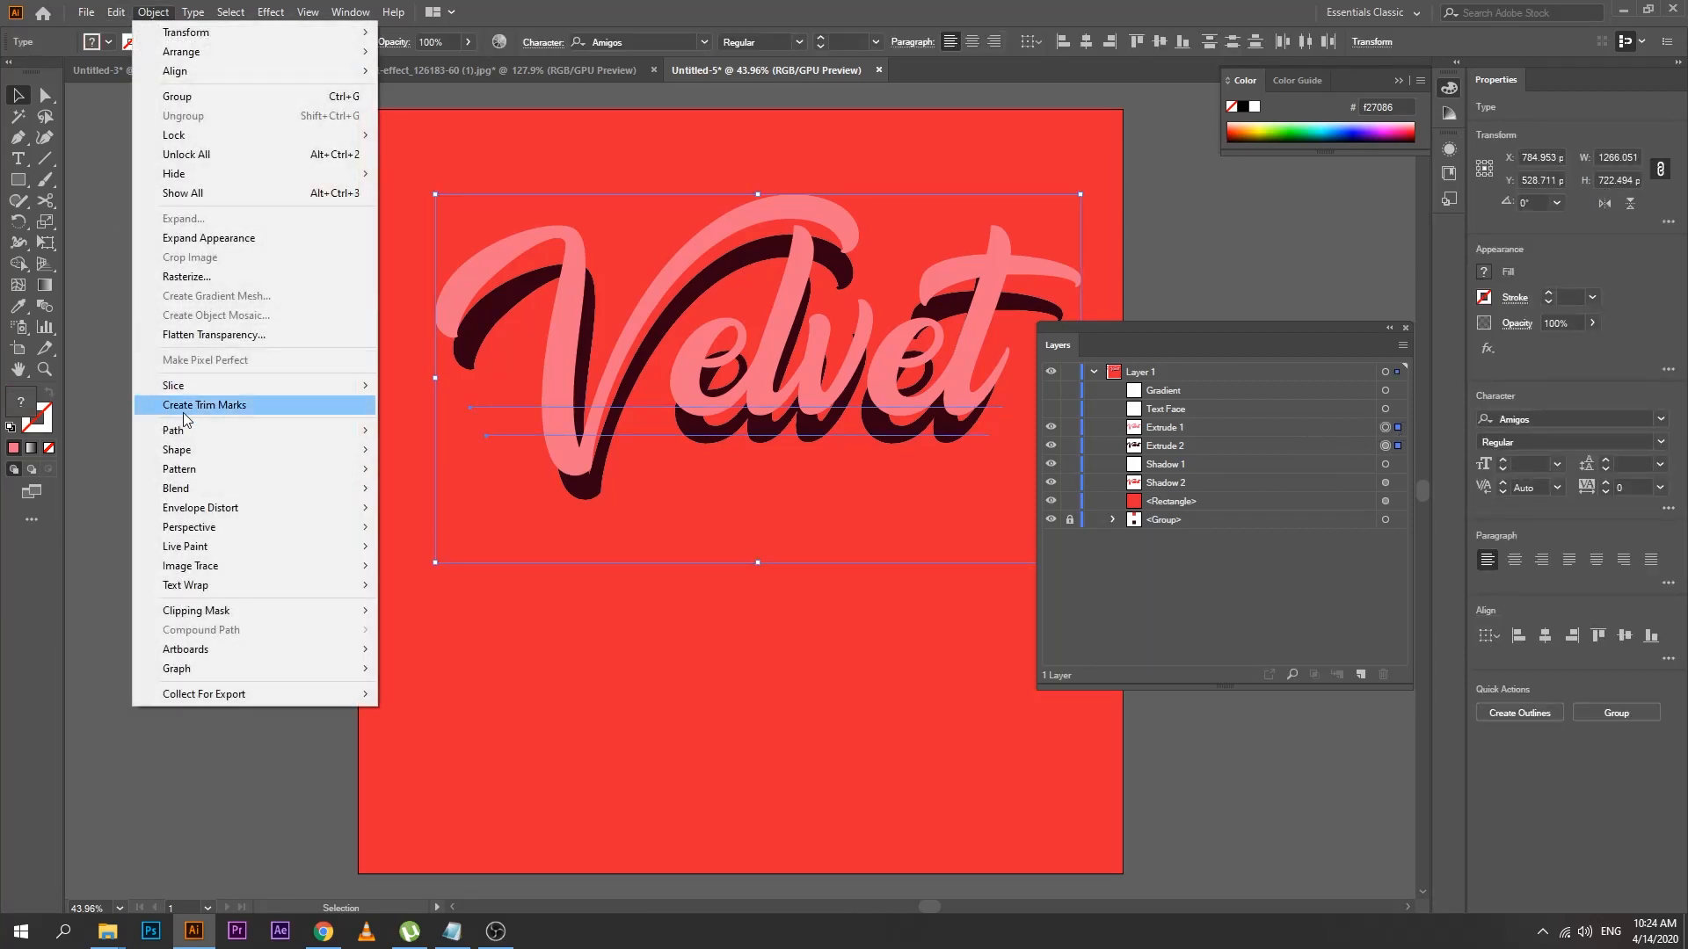
mouse_move(194, 489)
click(440, 533)
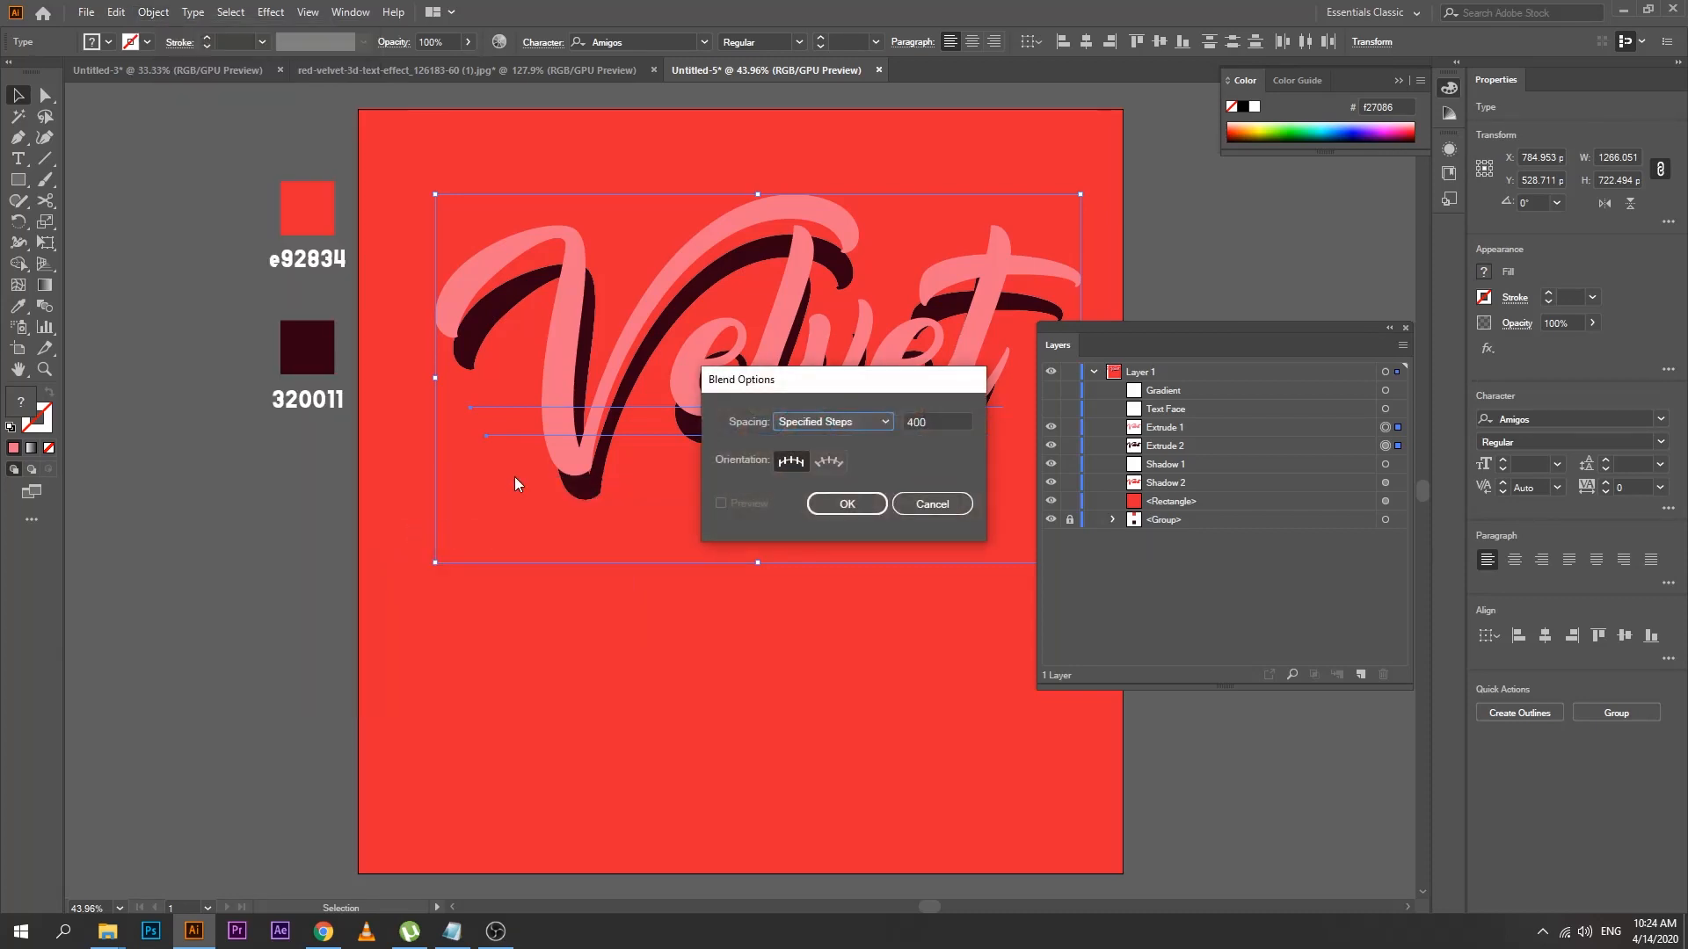
click(863, 427)
click(834, 458)
drag(940, 425, 907, 426)
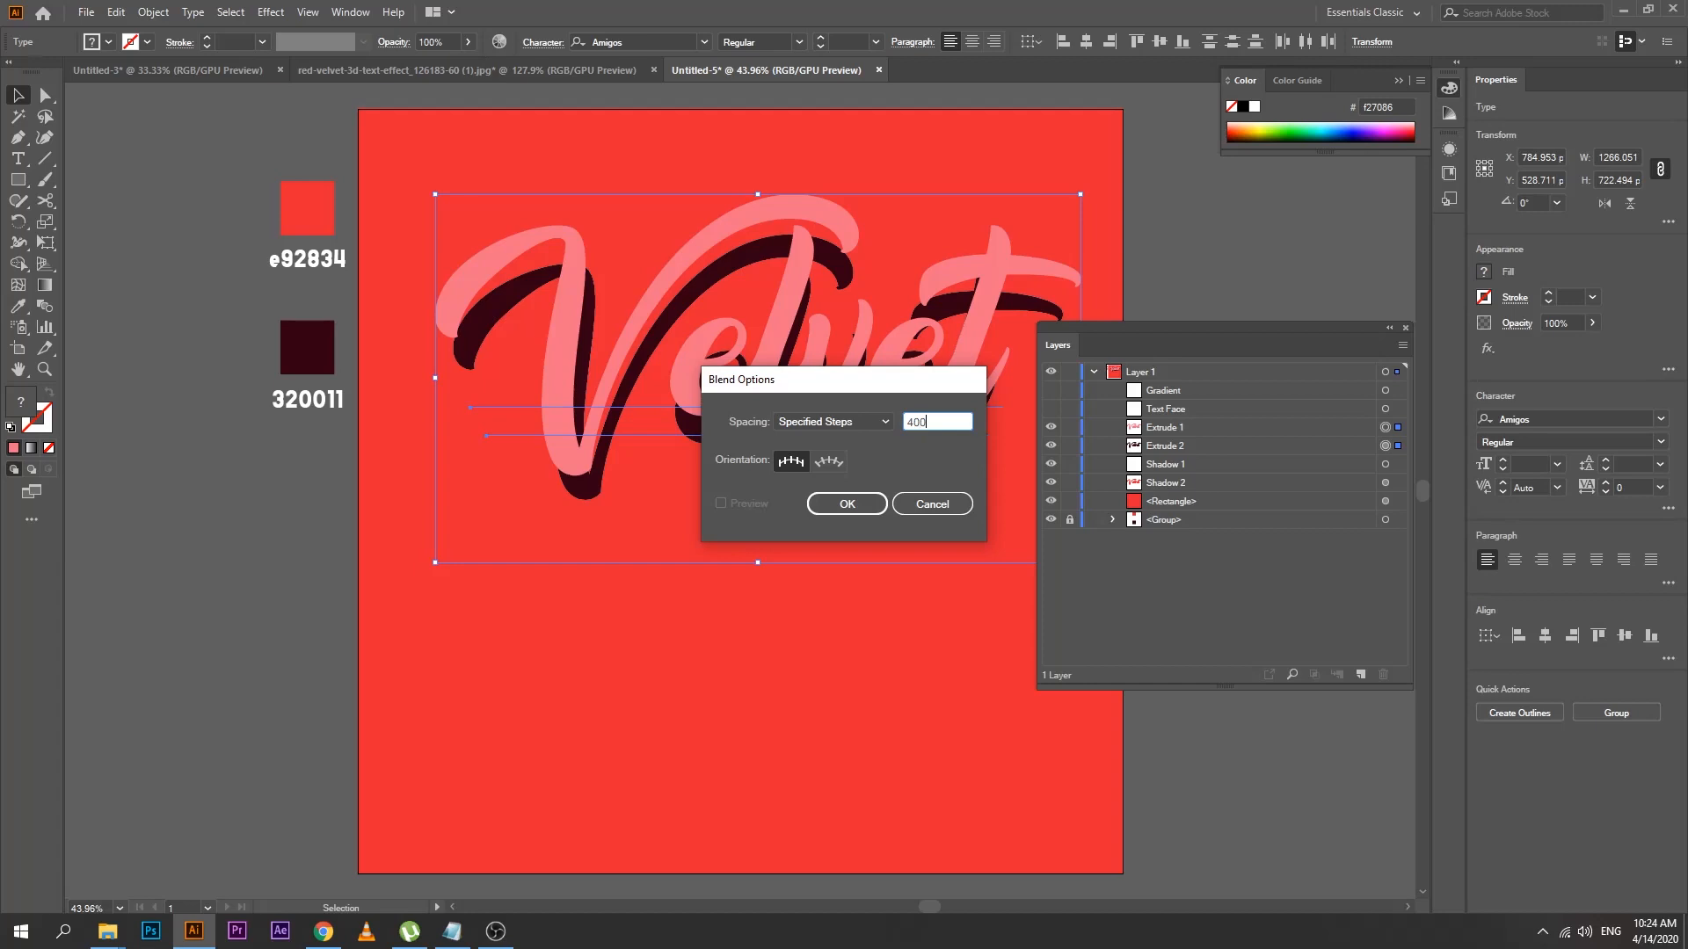
click(847, 504)
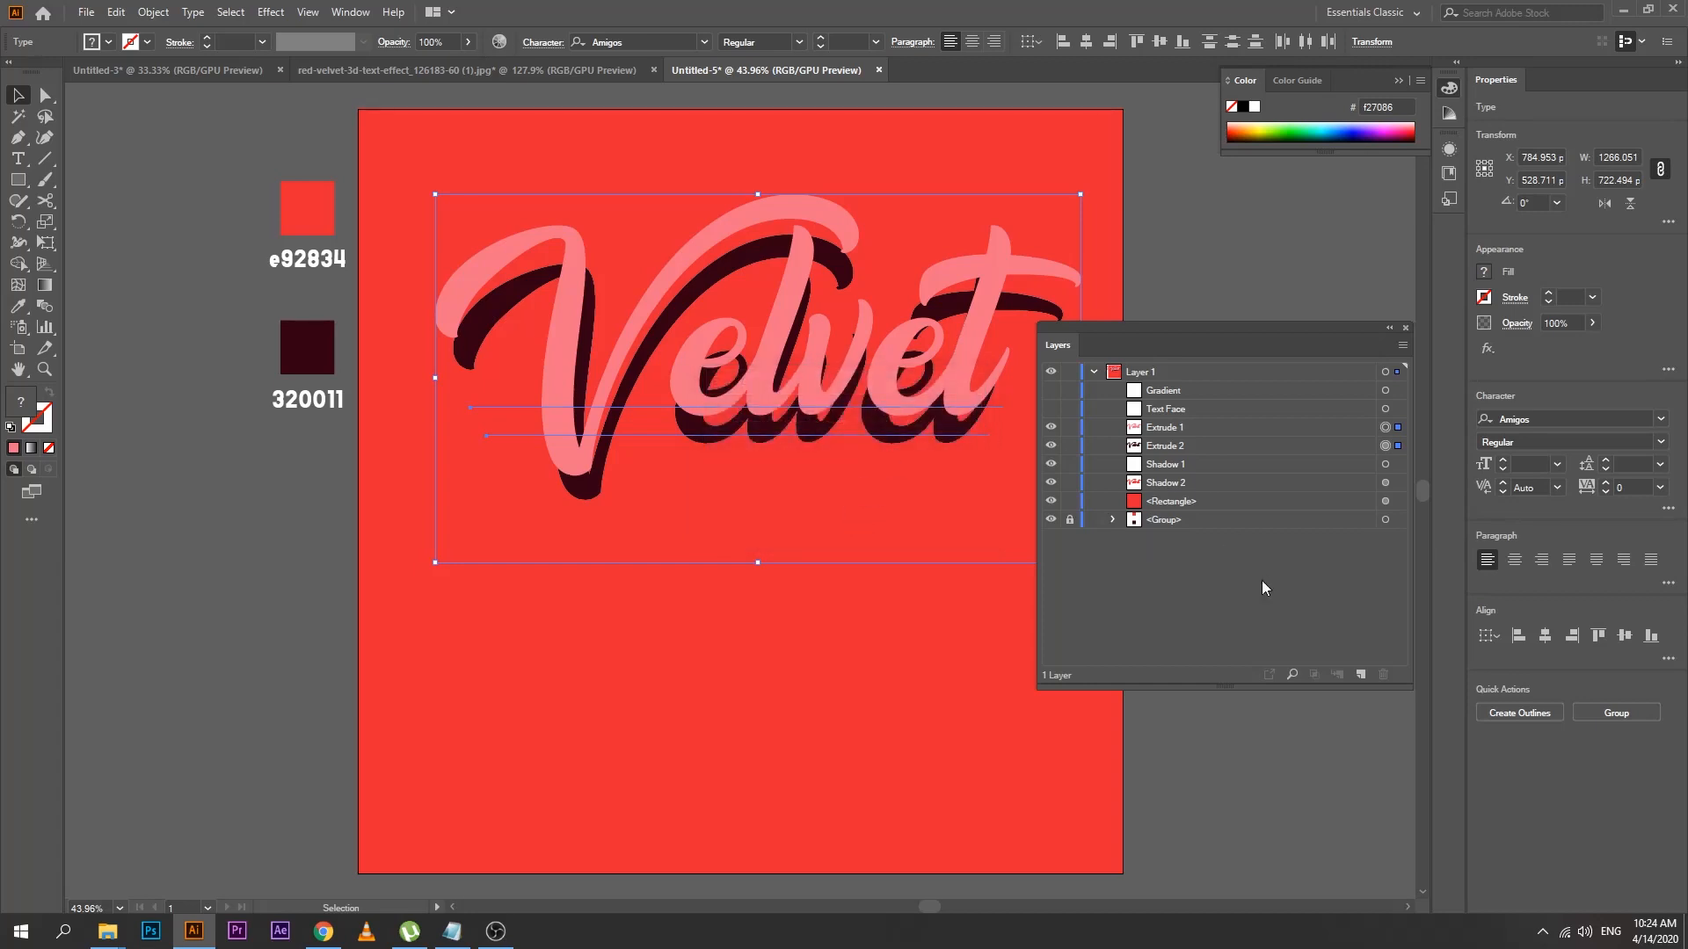
Make a blend between the selected Extrude 1 and Extrude 2 texts
click(148, 15)
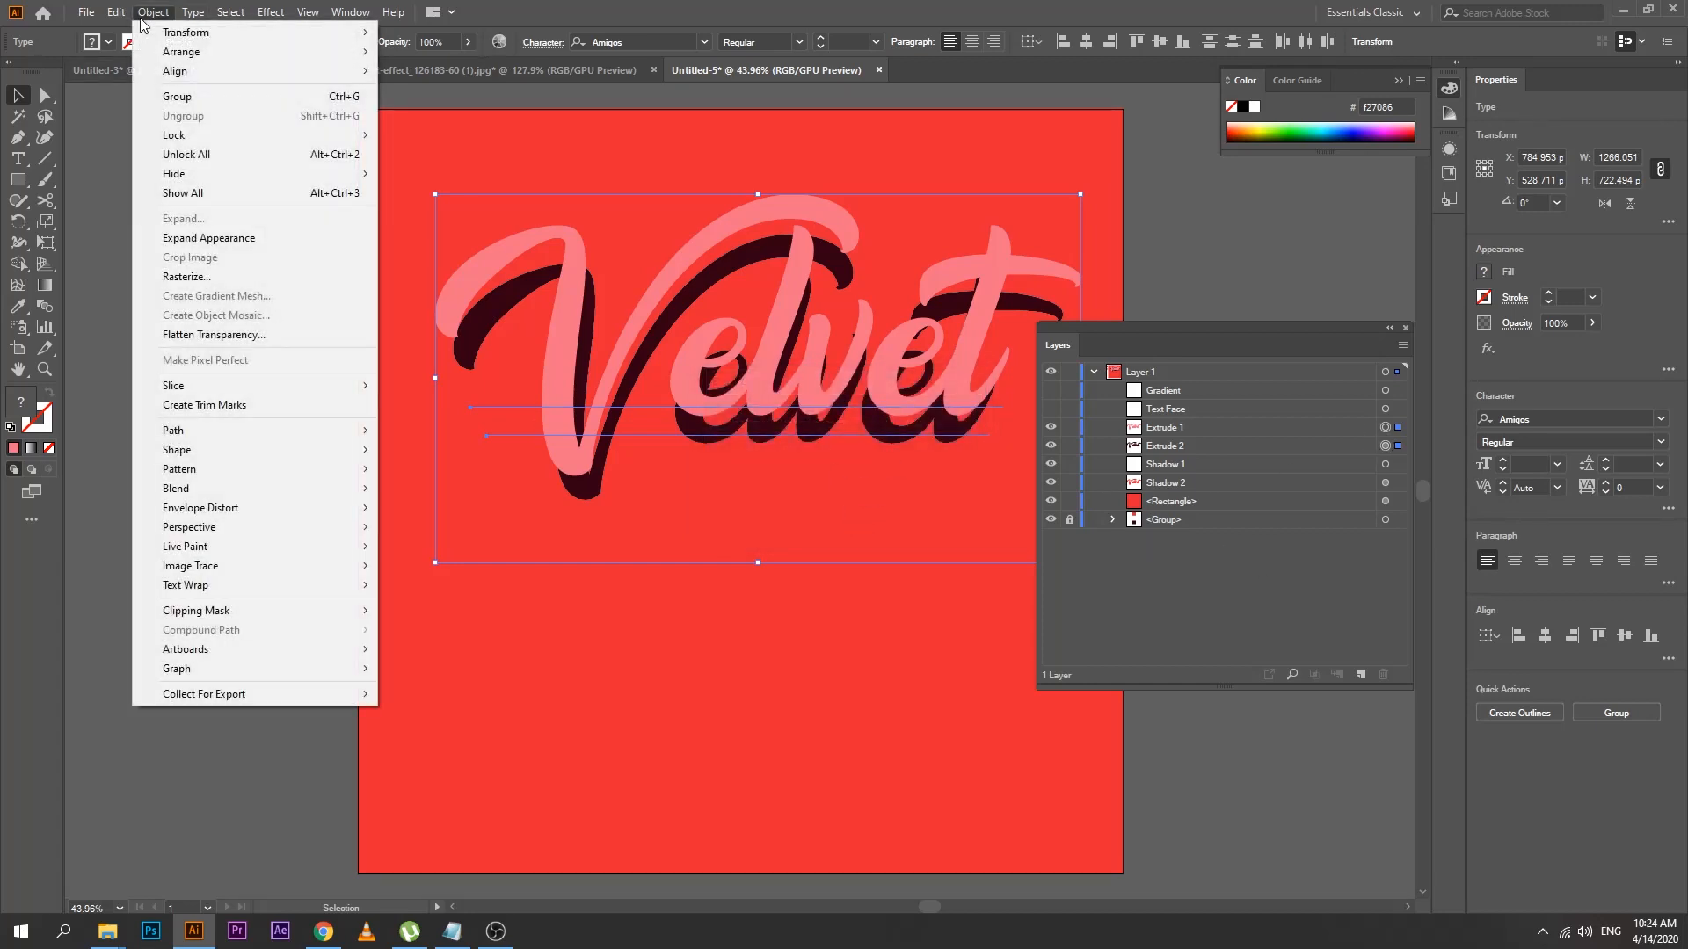
mouse_move(216, 490)
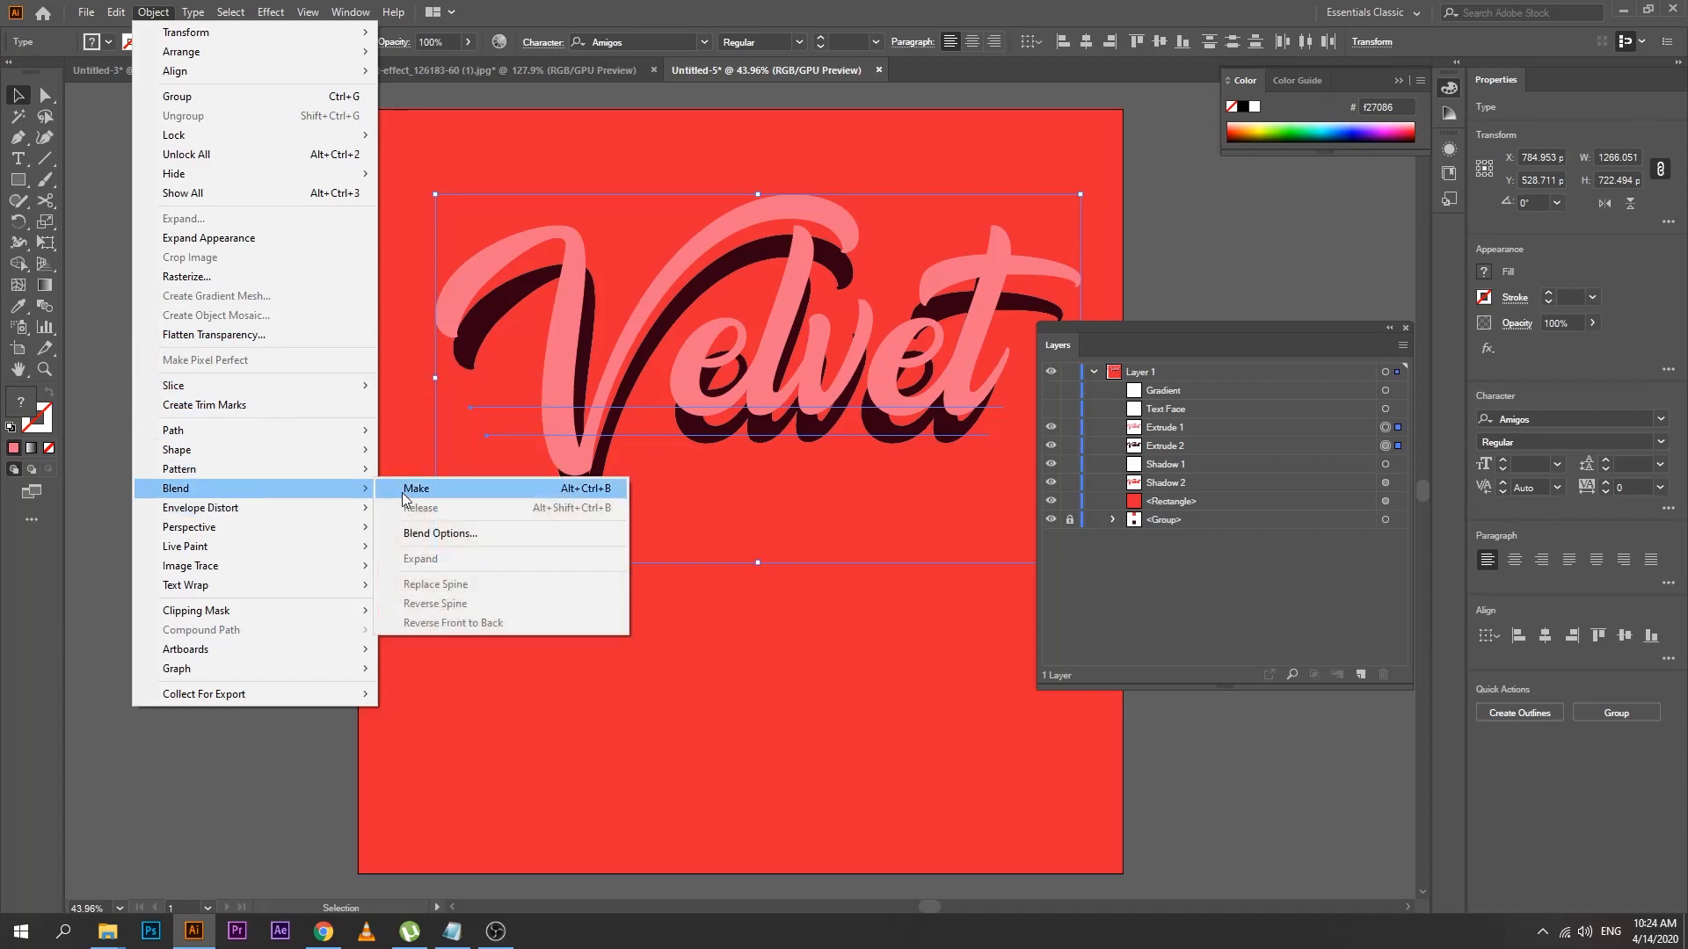
click(404, 494)
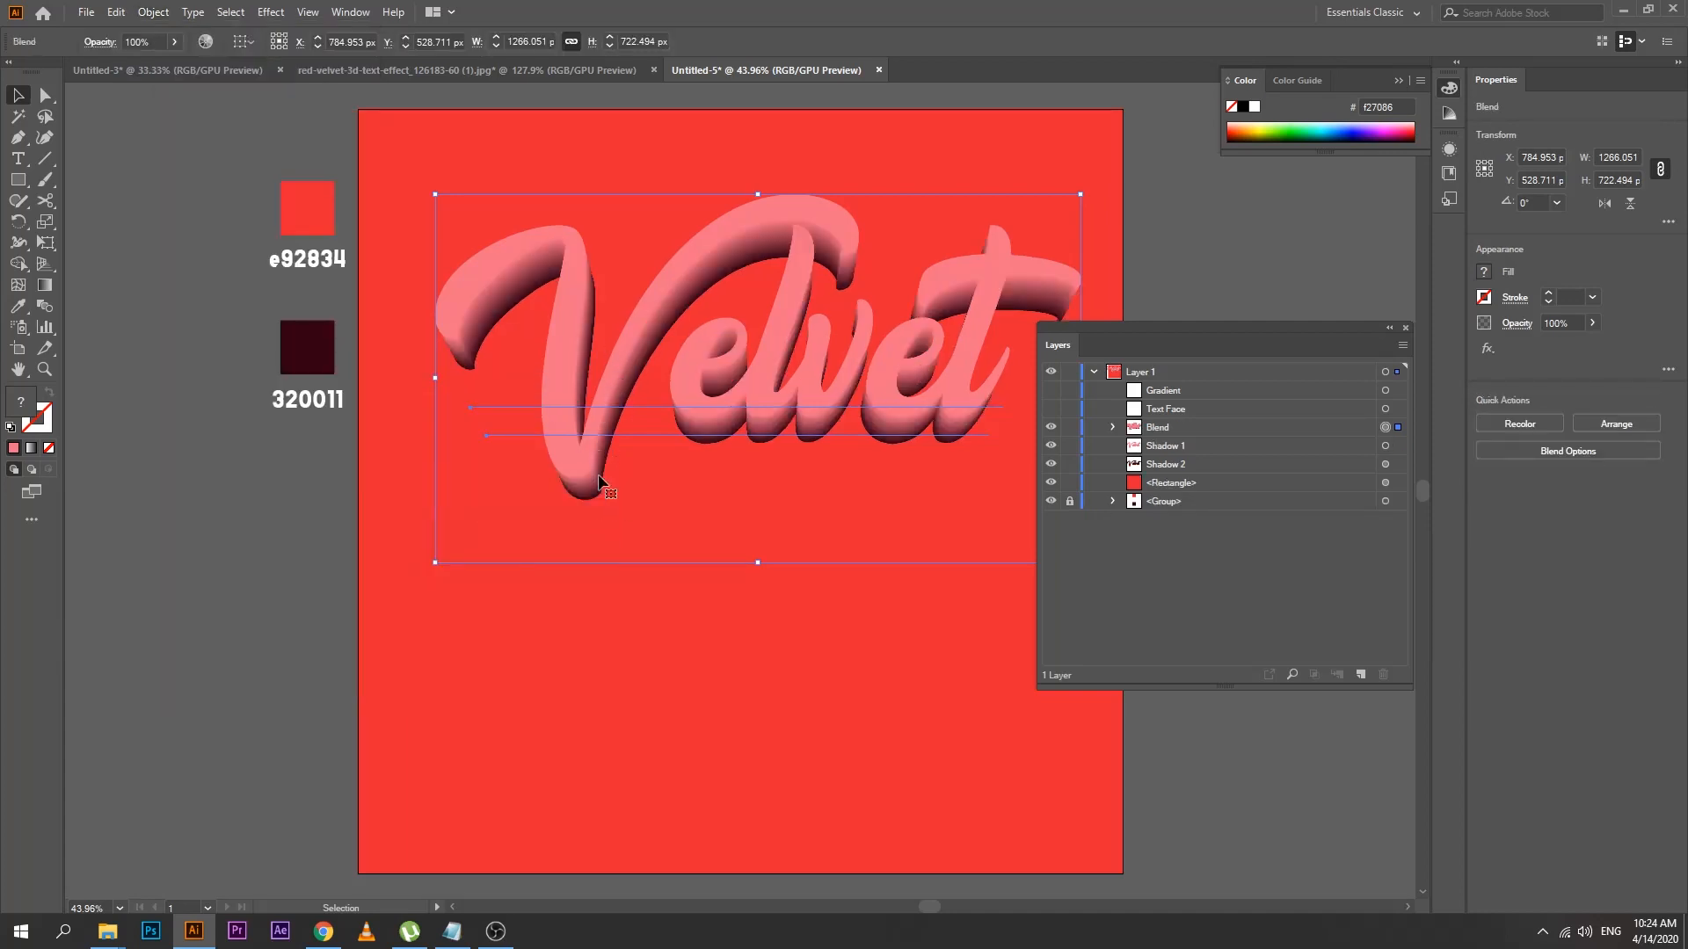
Fill the Shadow 1 text with the dark maroon 320011 sampled from the swatch beside the artboard
click(1134, 451)
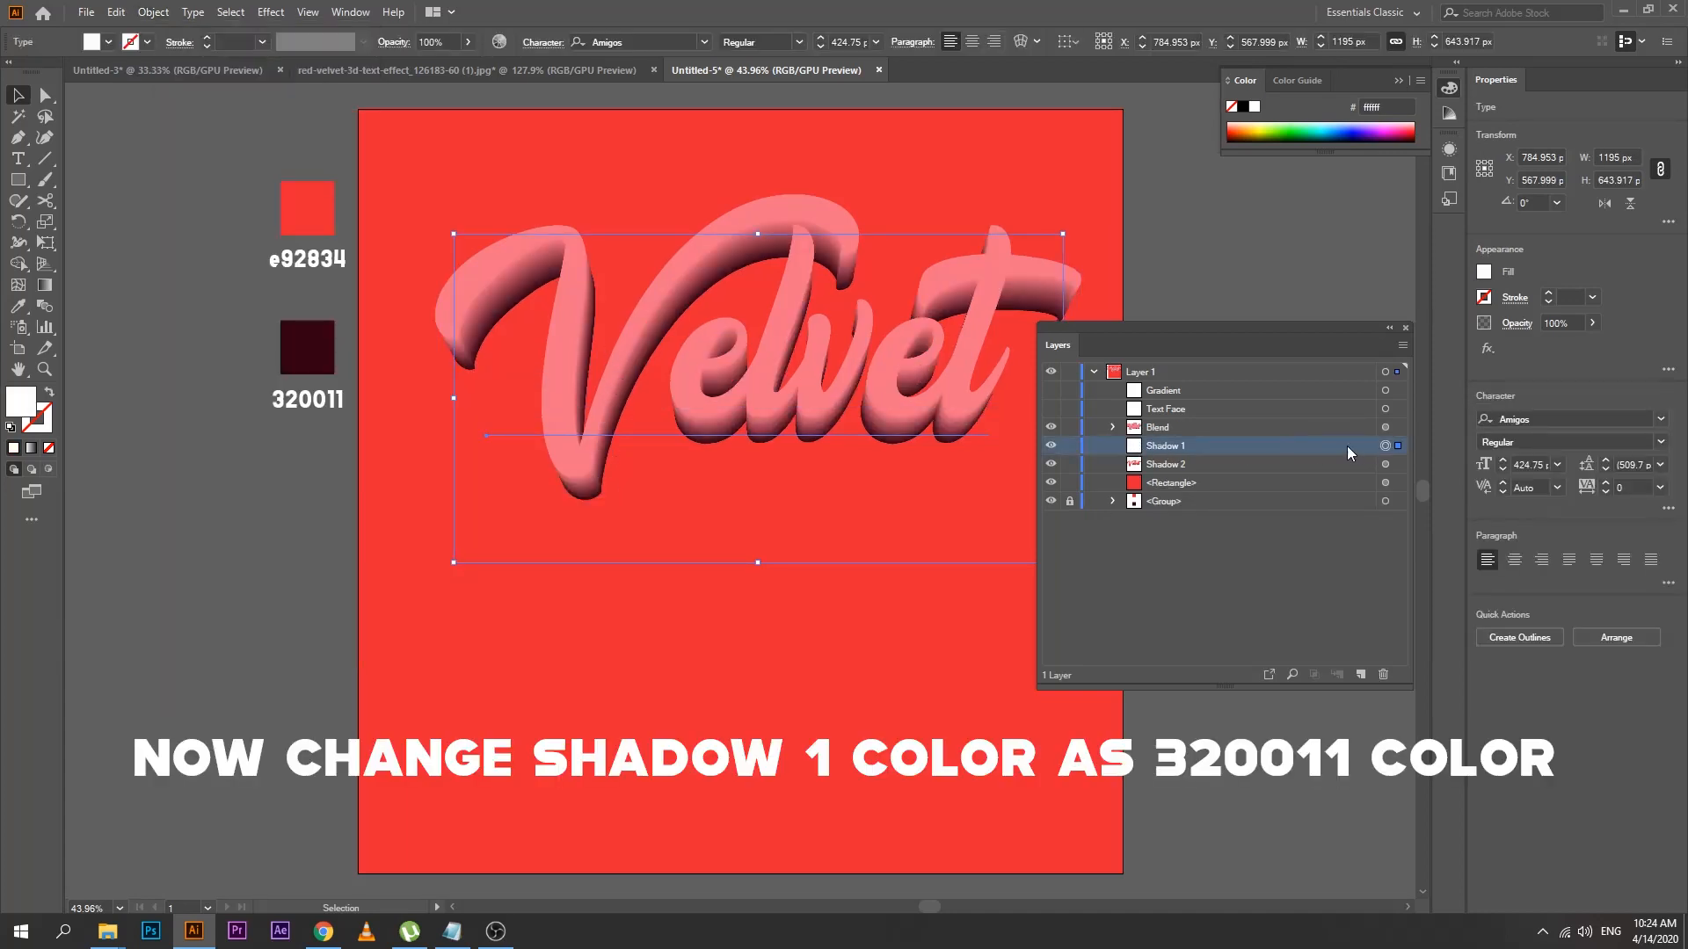
double_click(19, 403)
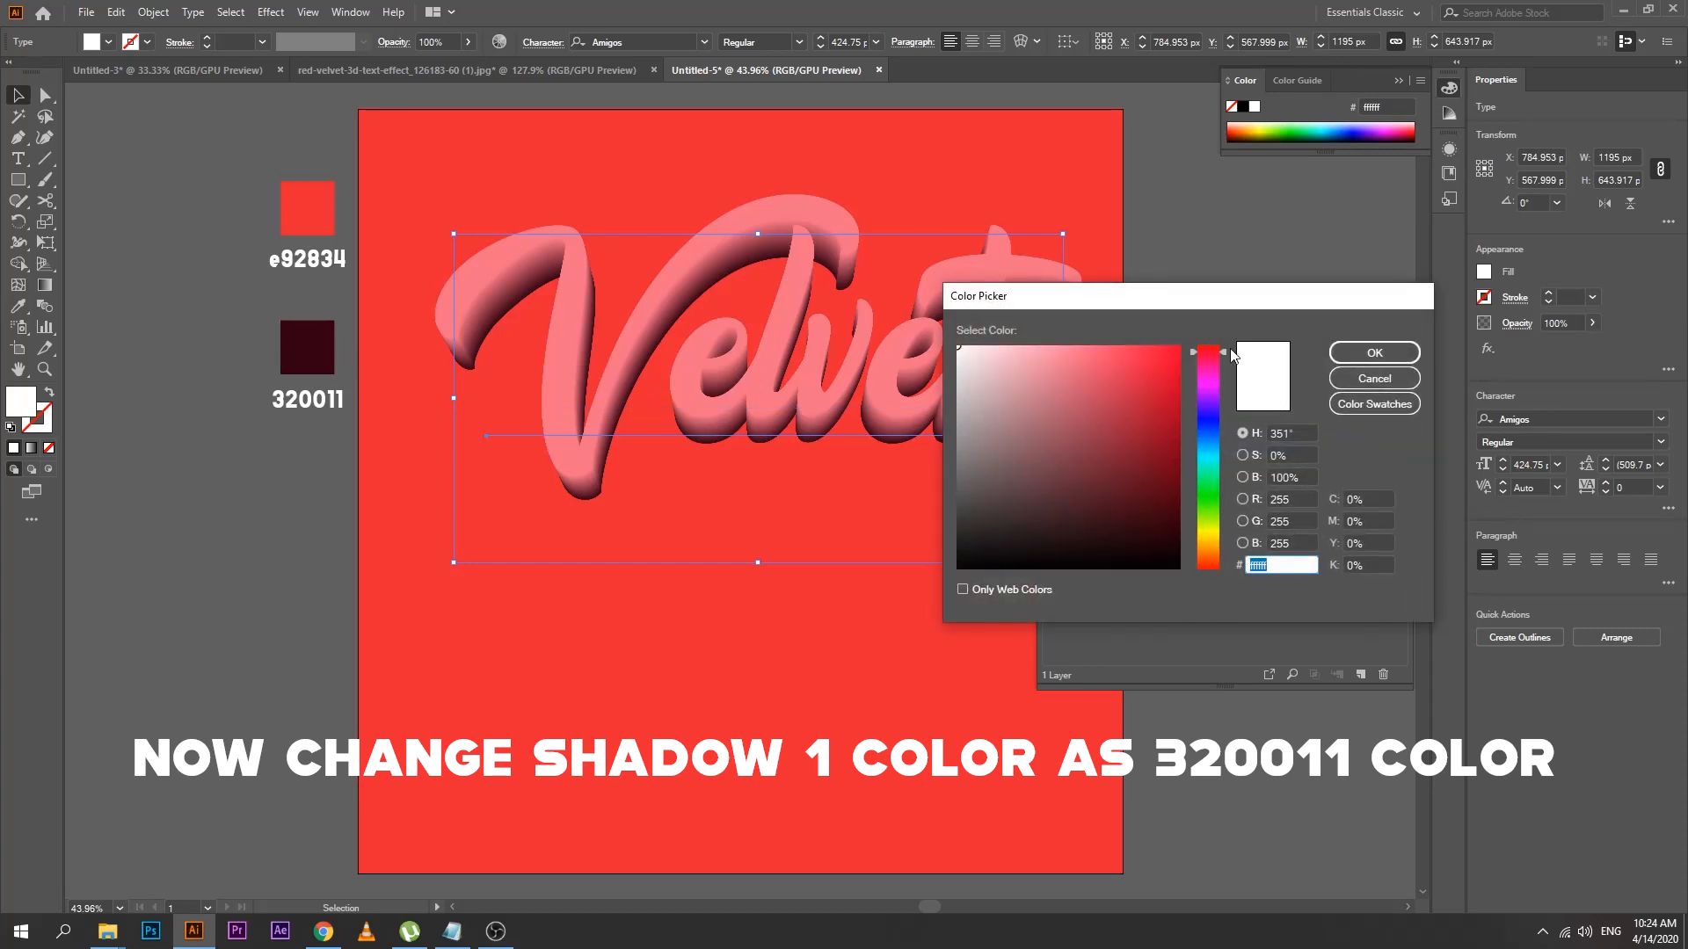
click(1358, 378)
key(i)
click(316, 352)
click(18, 94)
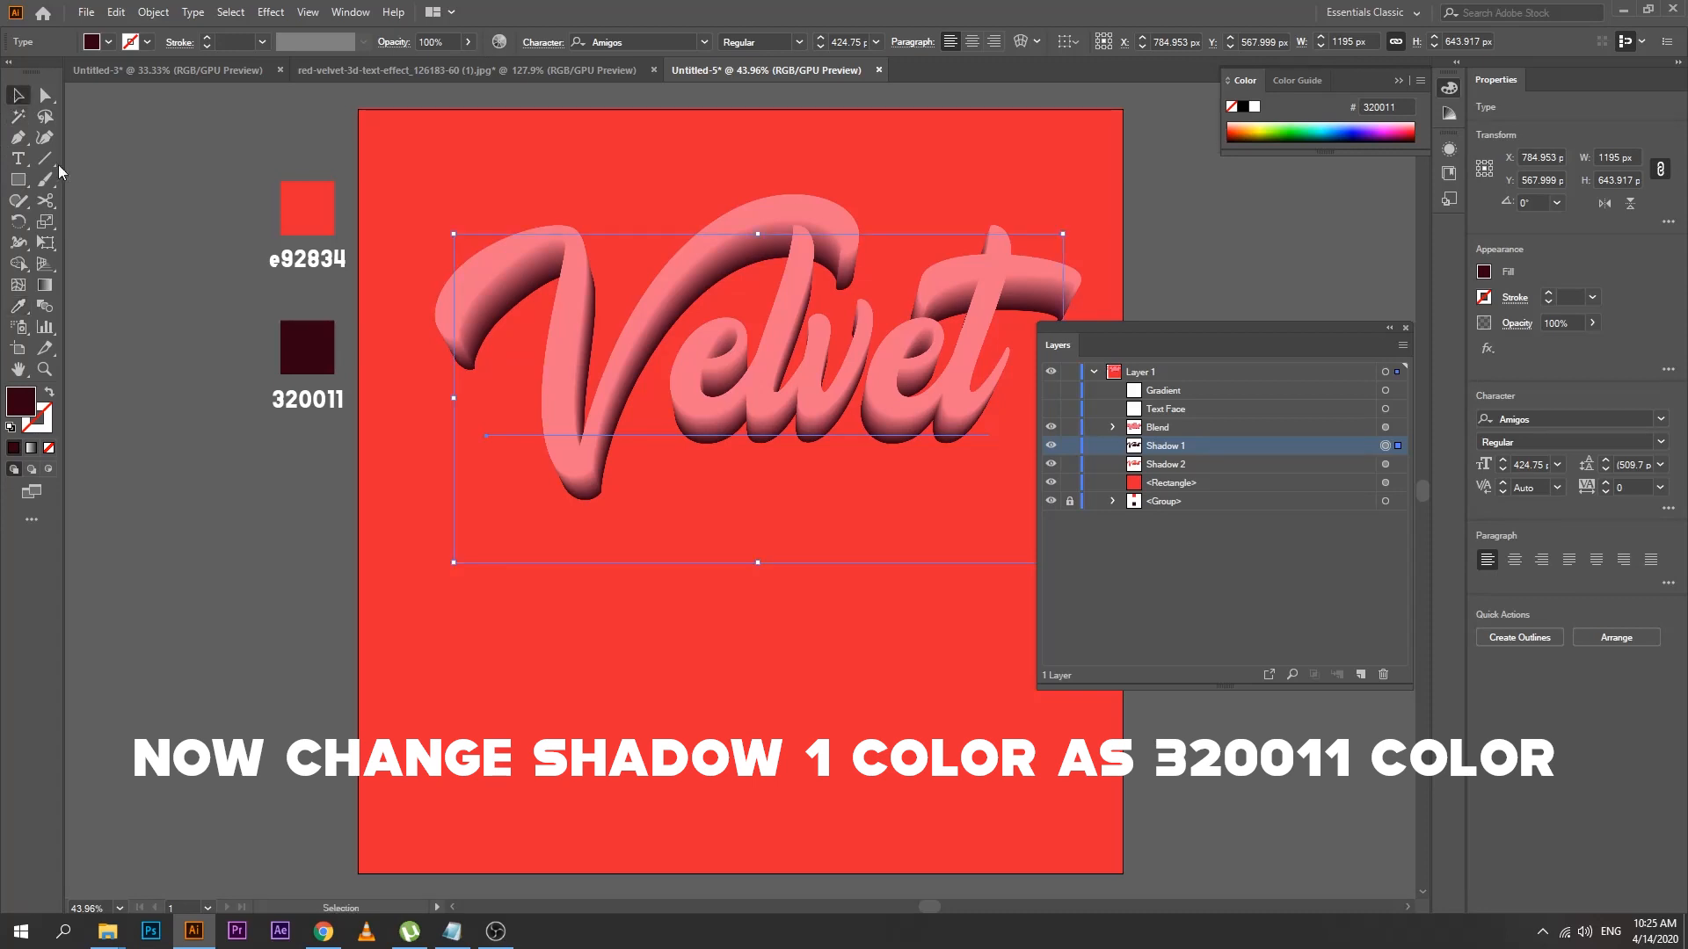
click(167, 211)
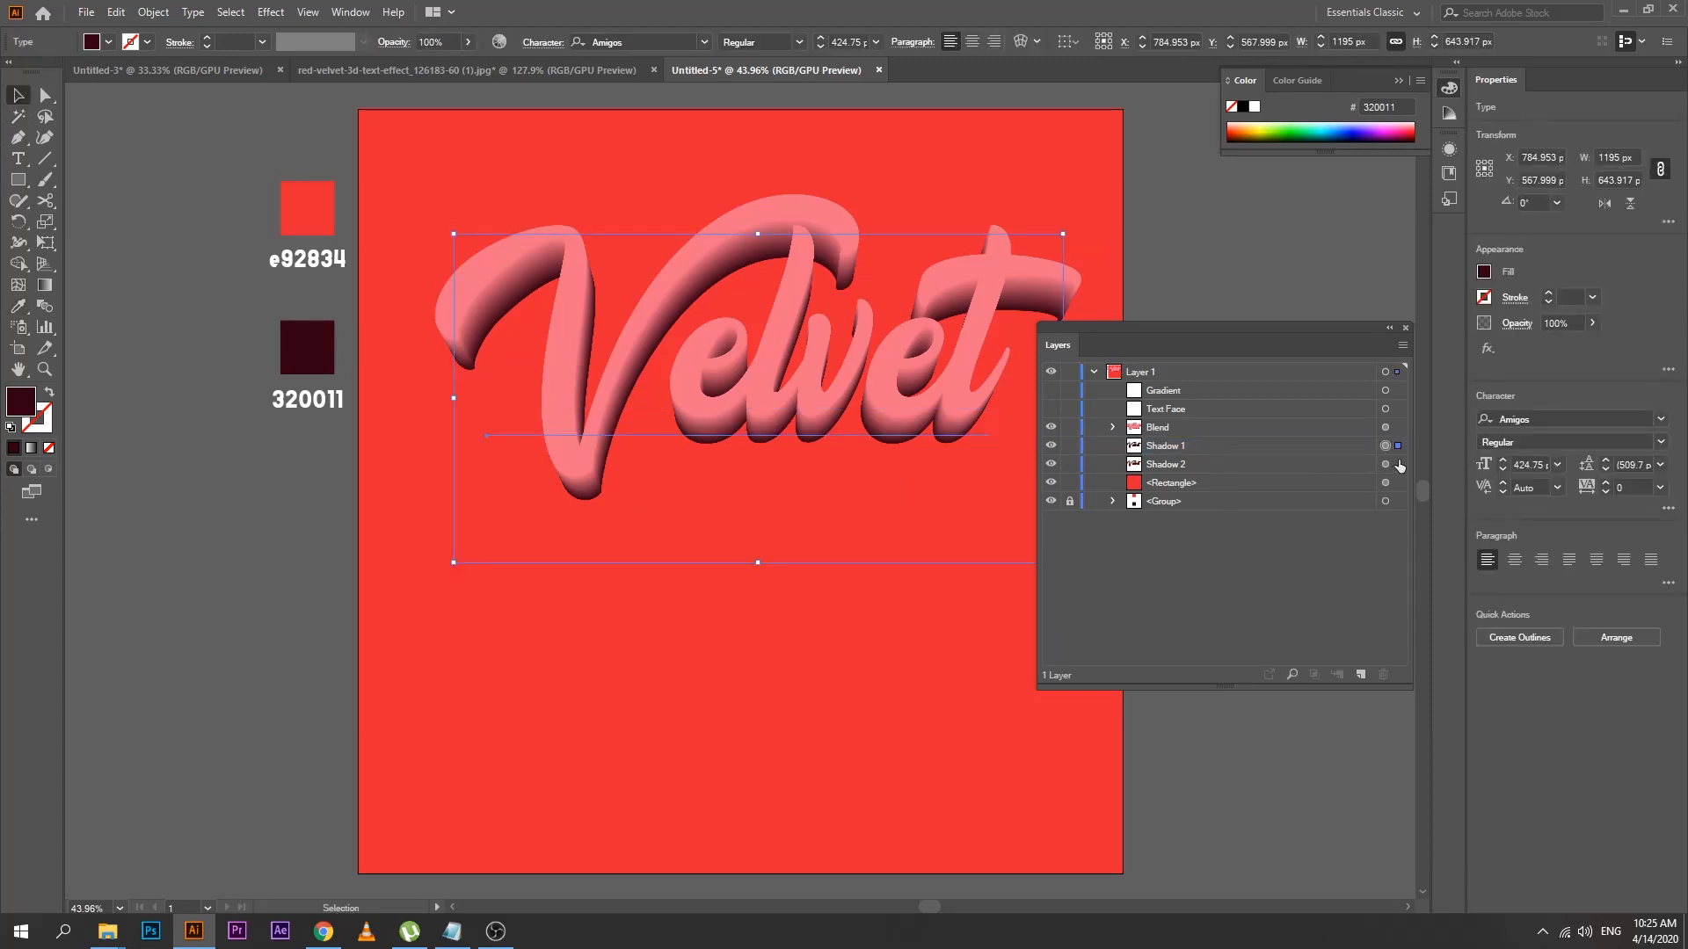
Make a blend between the Shadow 1 and Shadow 2 texts
click(1399, 464)
shift+click(1399, 446)
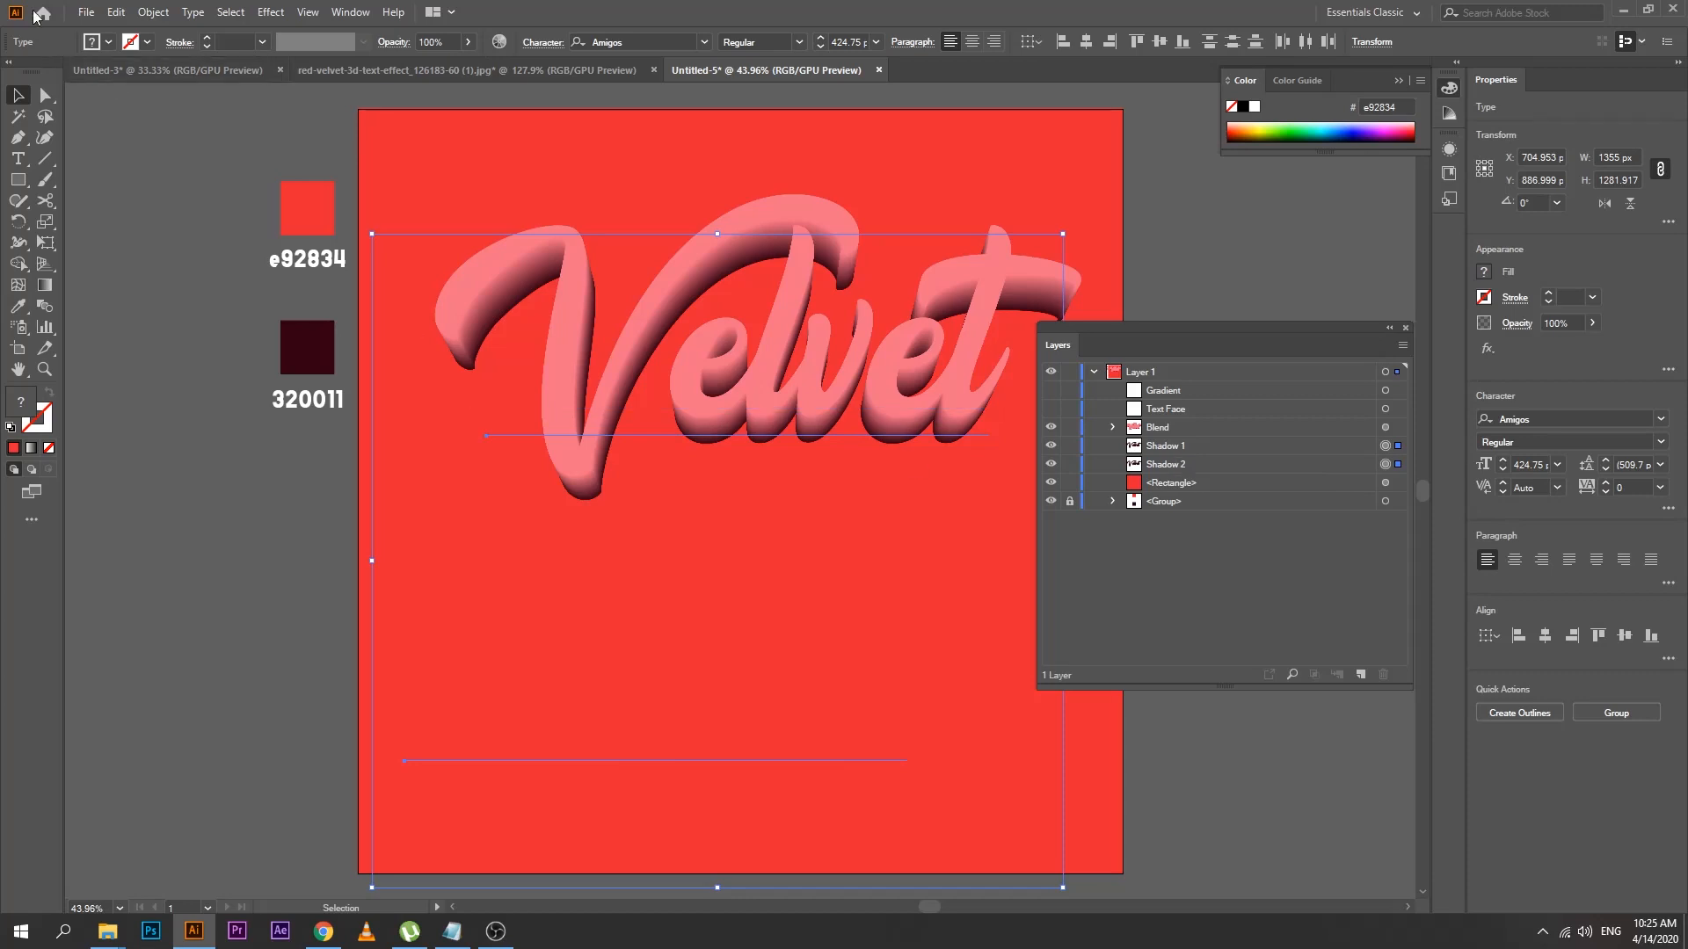
click(169, 13)
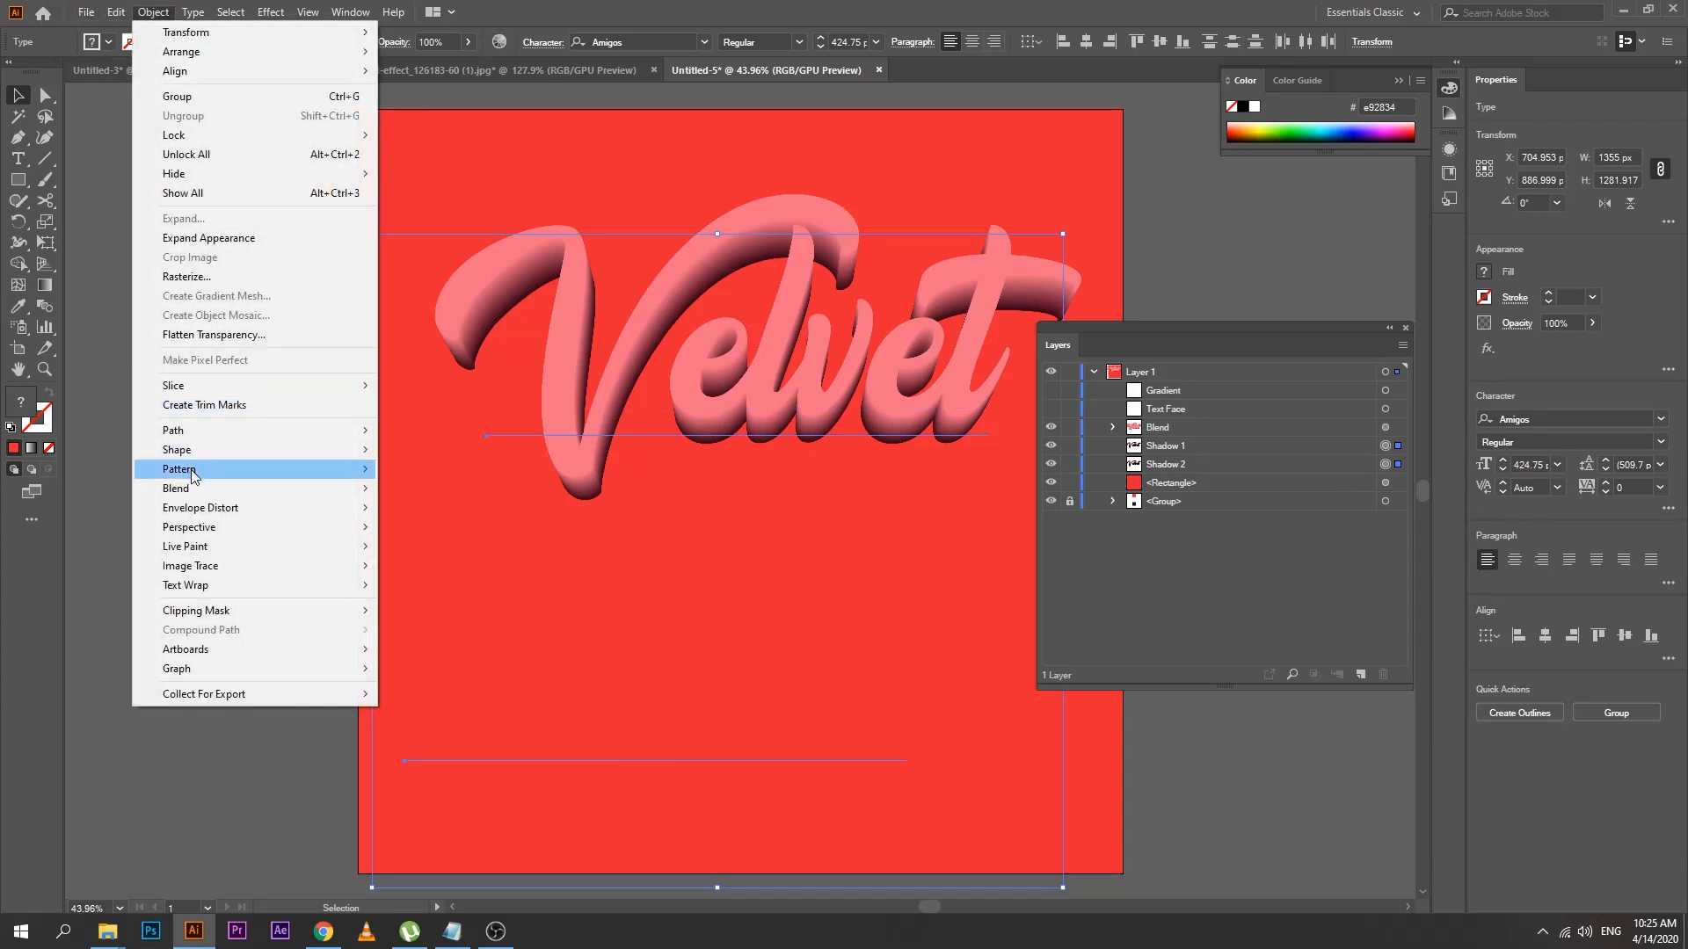
mouse_move(250, 488)
click(433, 489)
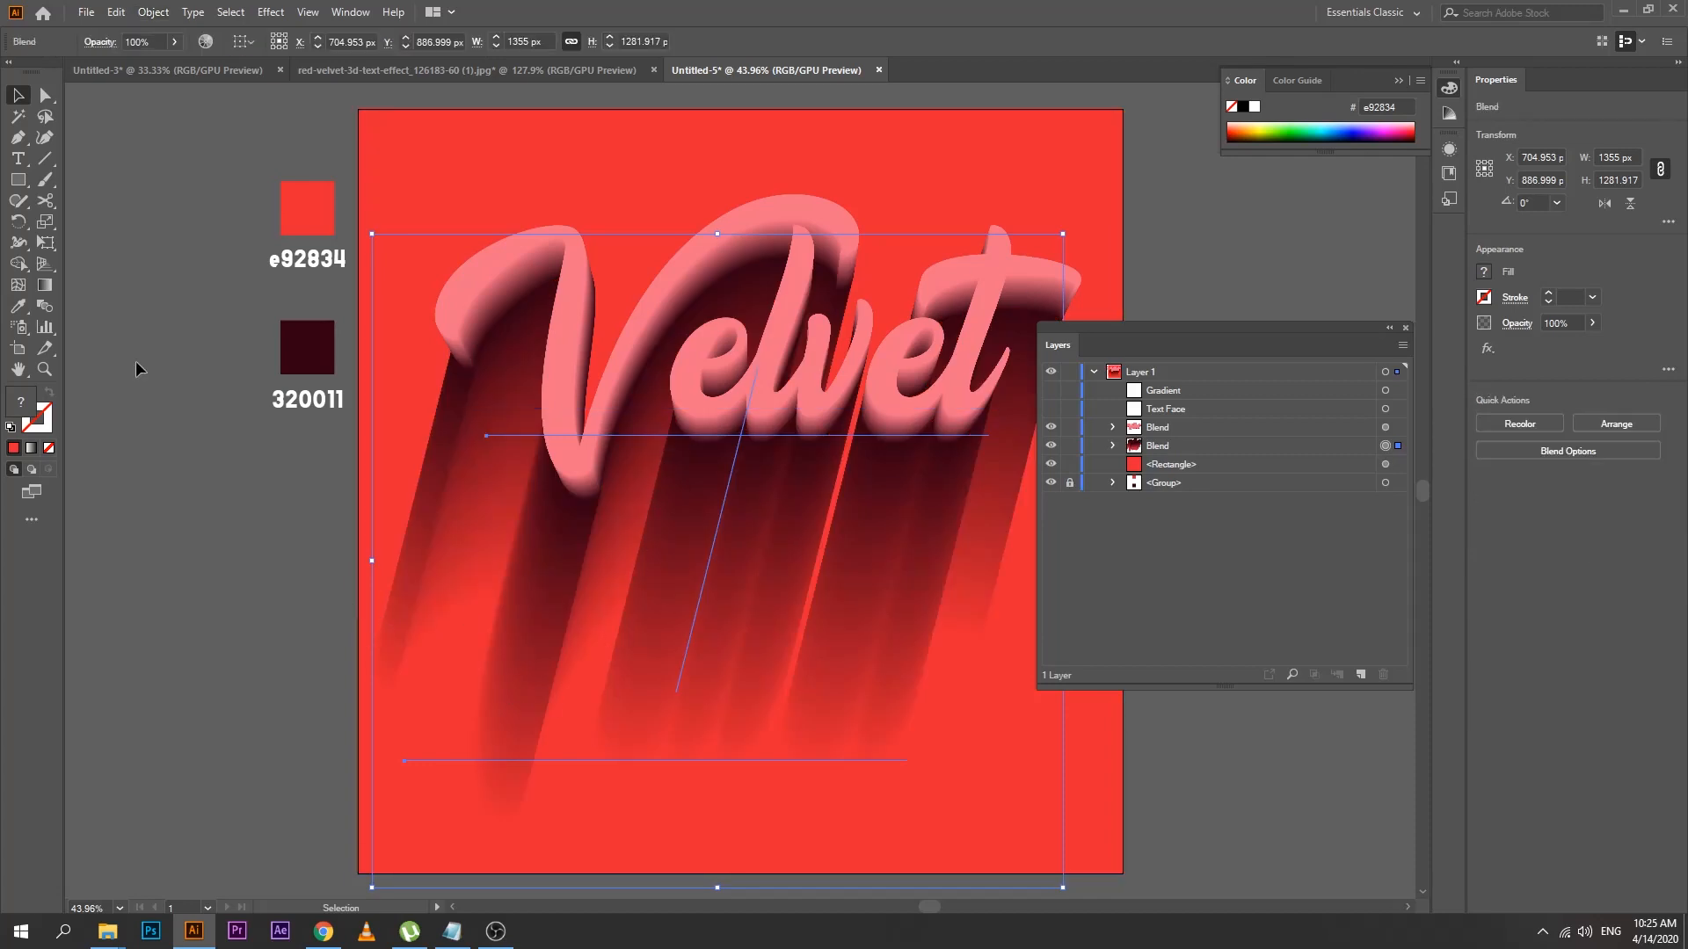
click(99, 188)
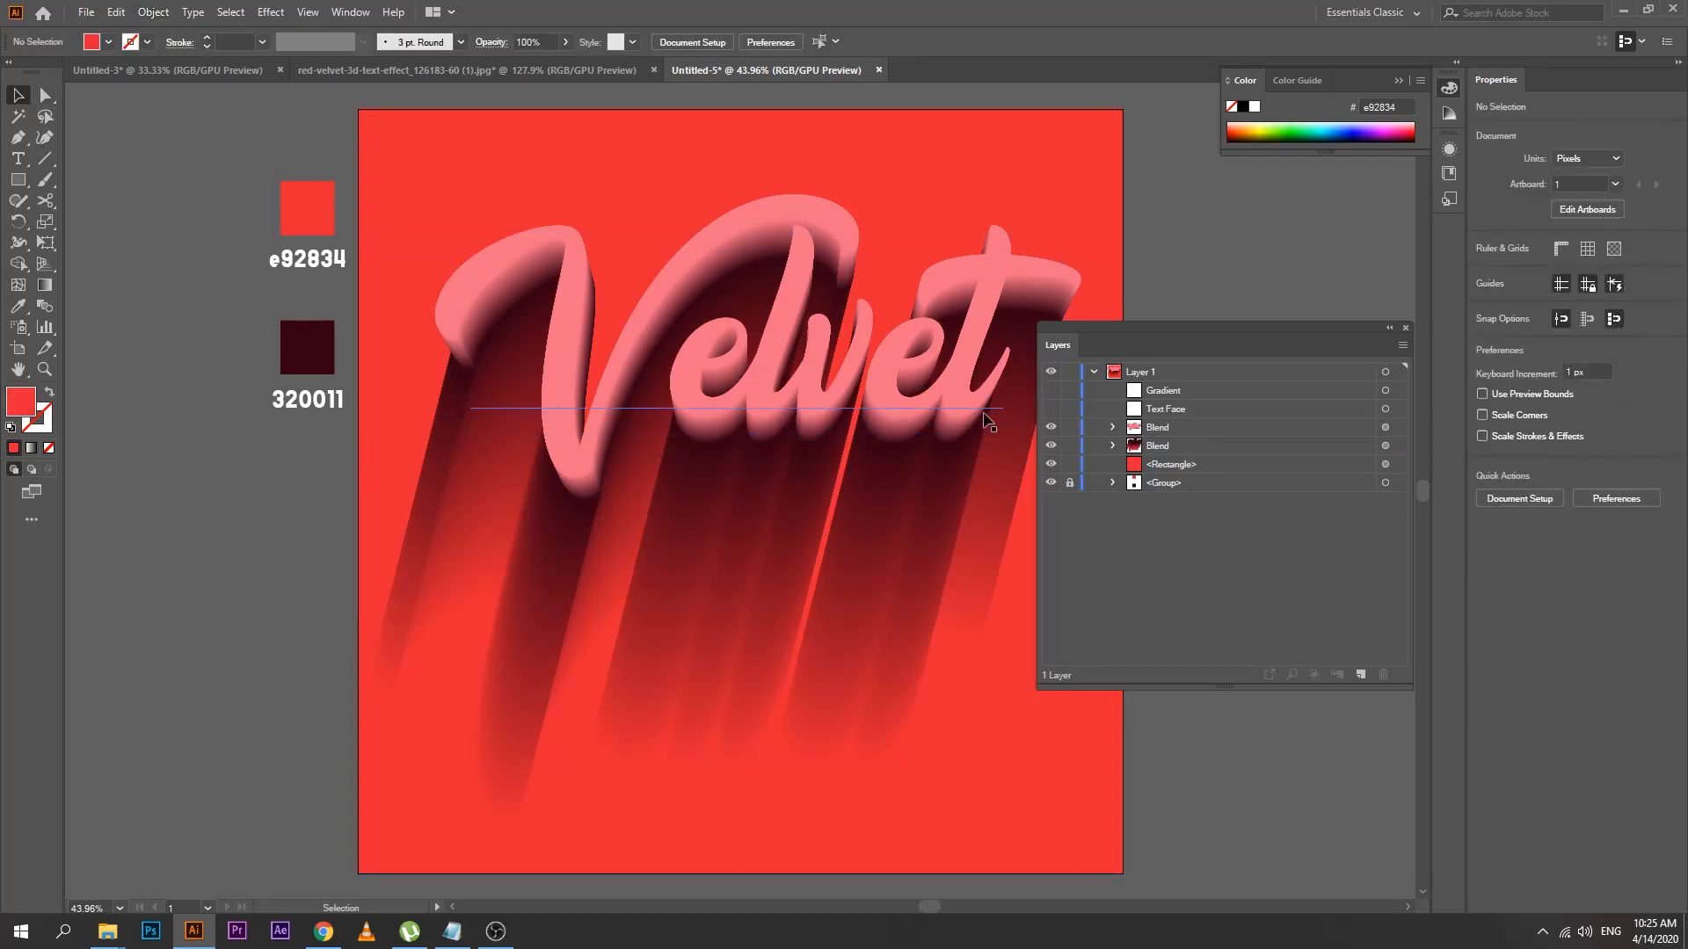
Show the Text Face layer and give its text a white 5 pt stroke
click(1050, 409)
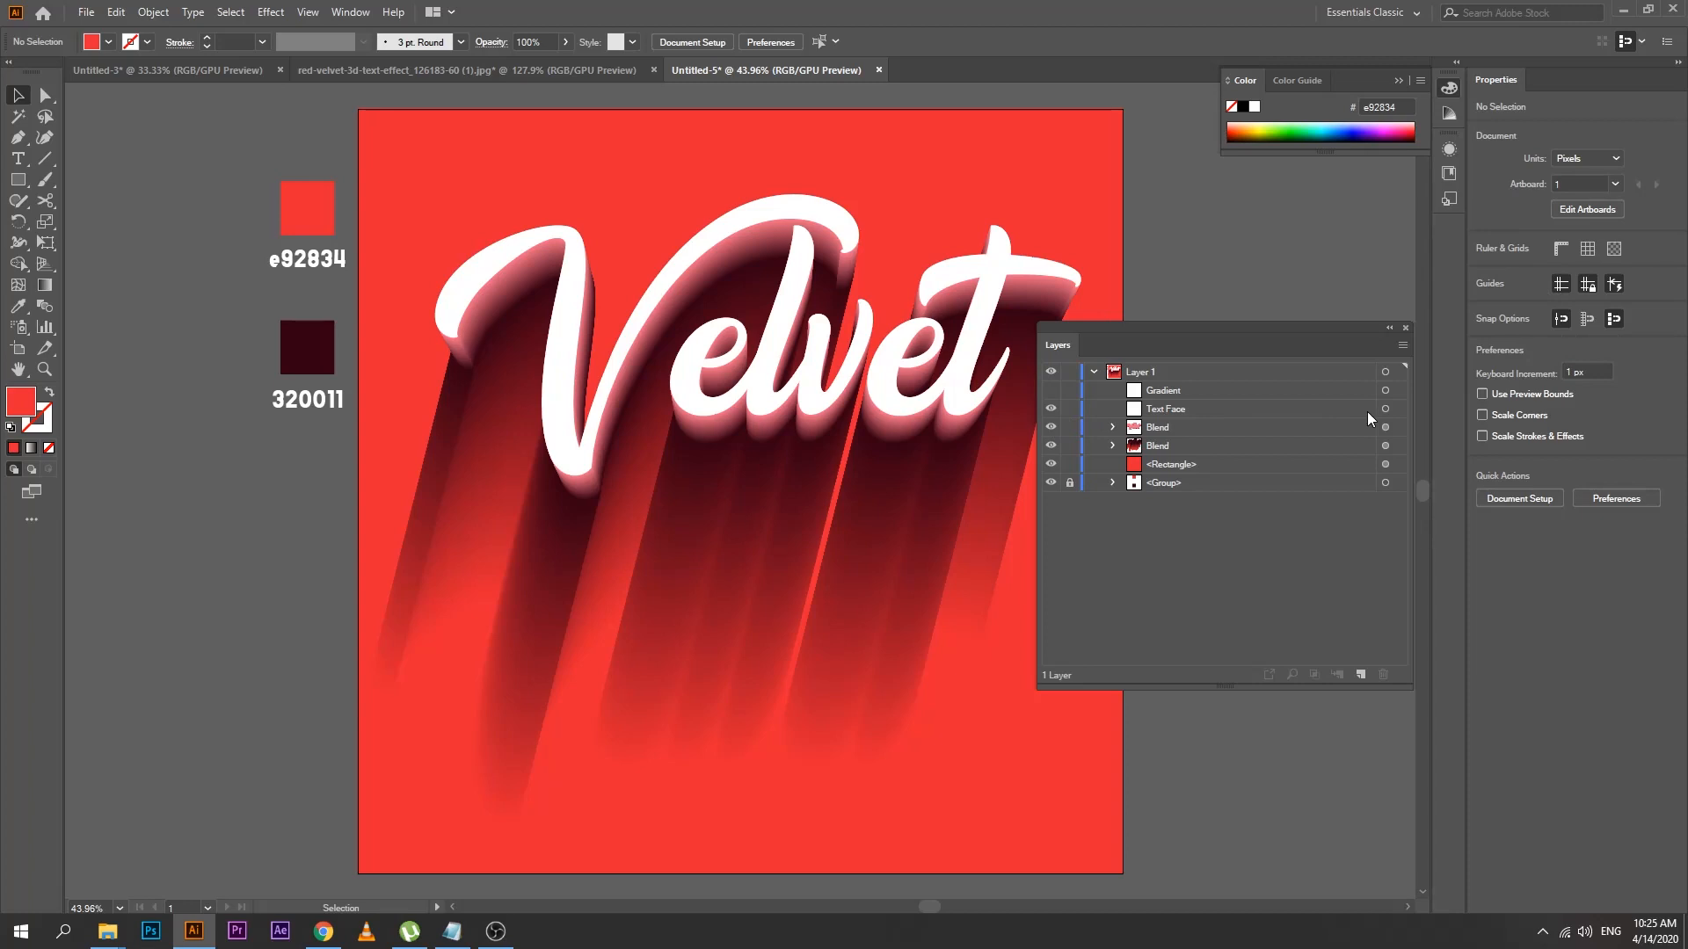
click(1190, 409)
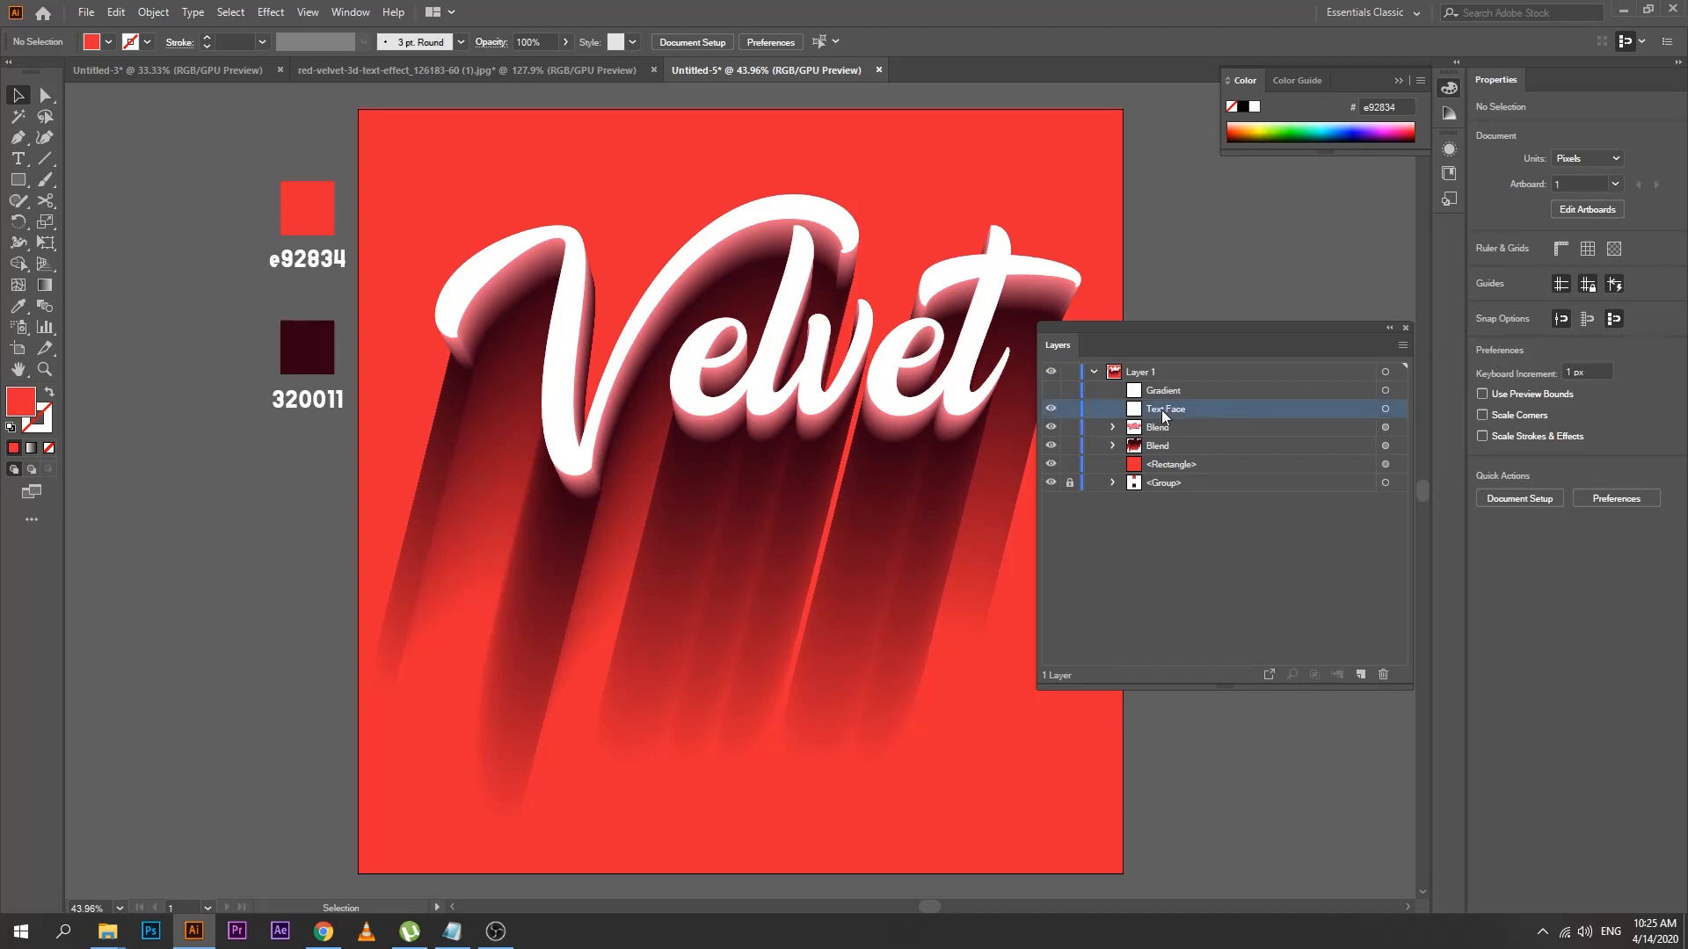
click(1395, 408)
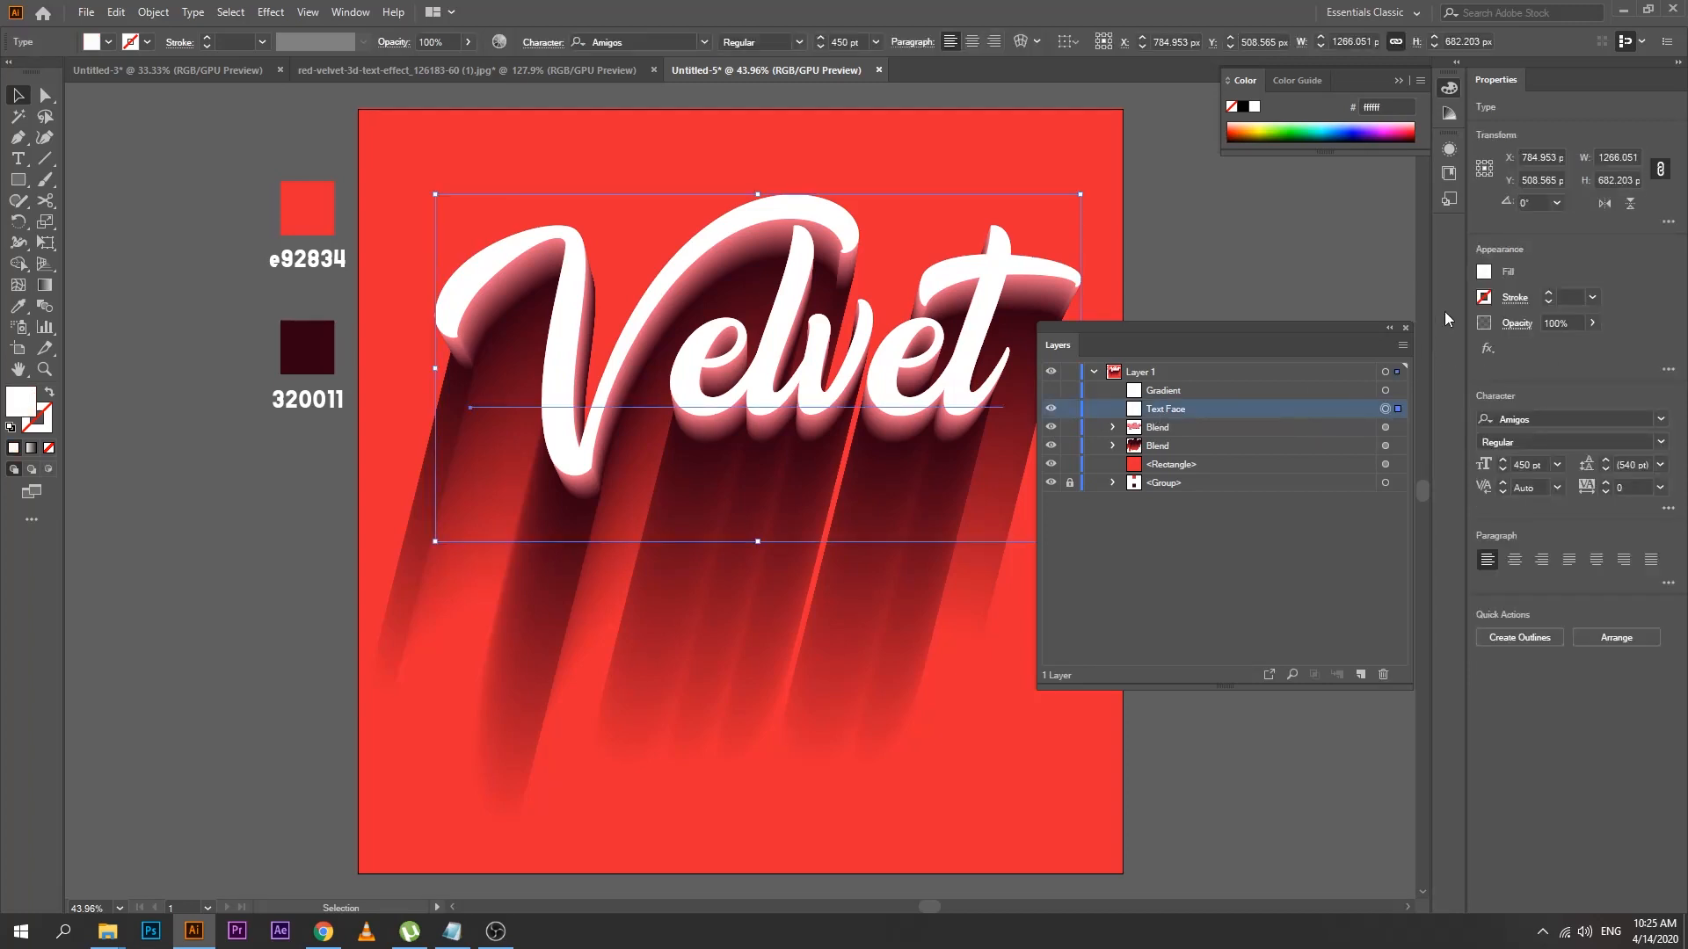
click(1484, 297)
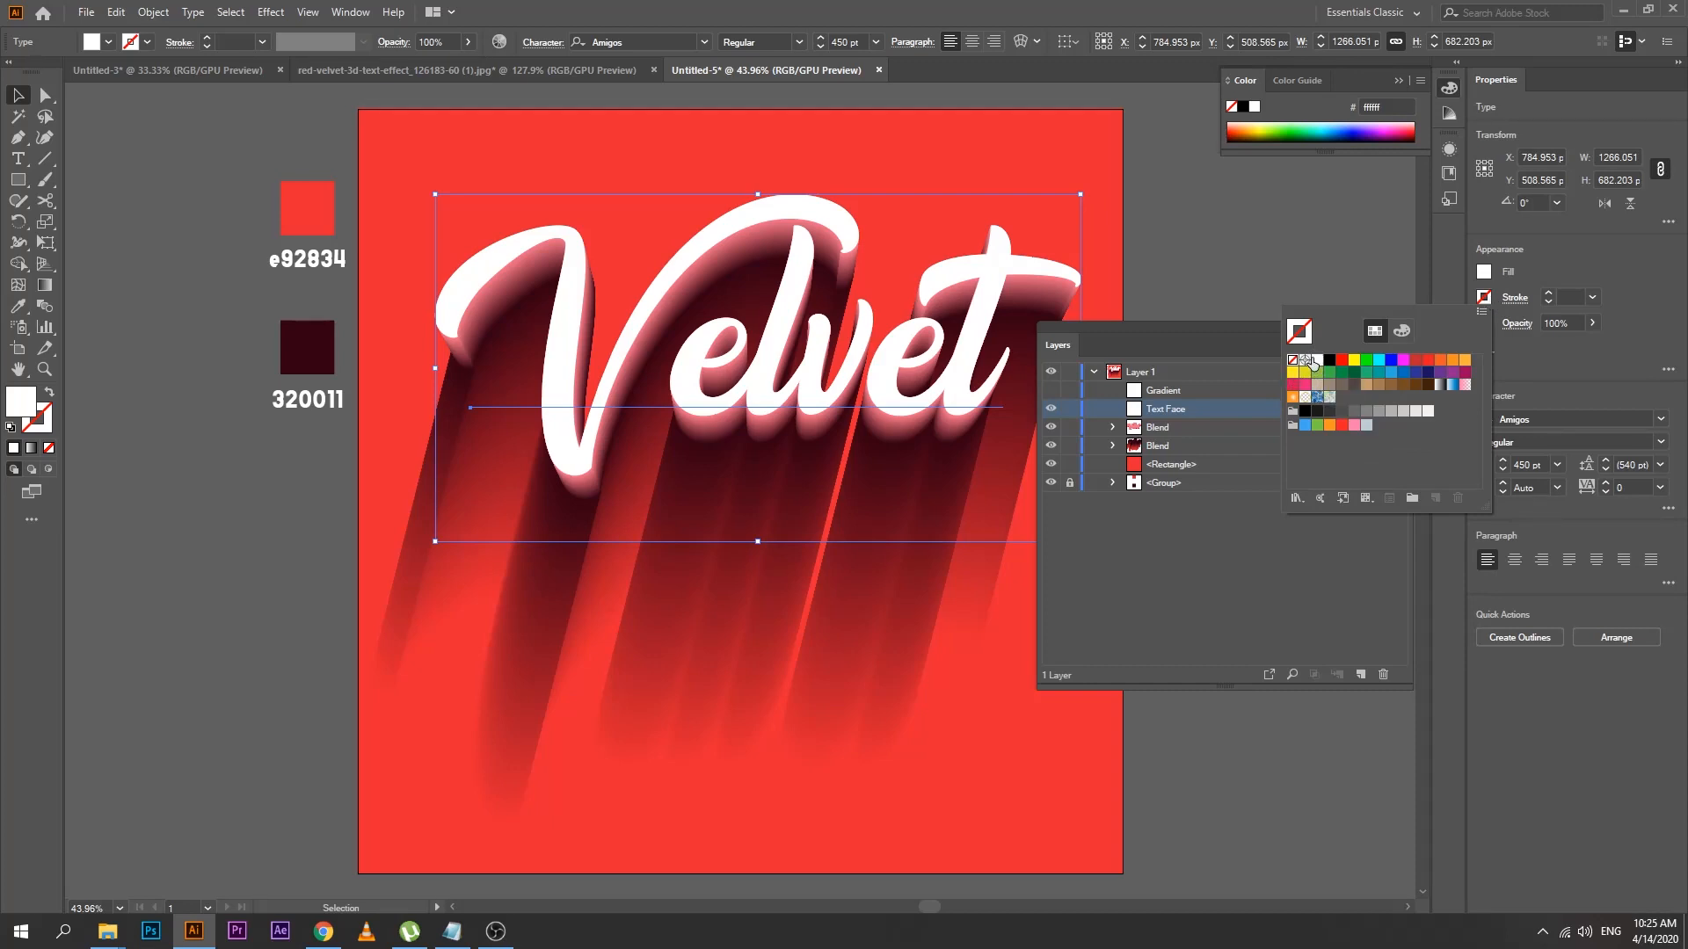
click(1316, 360)
click(1581, 294)
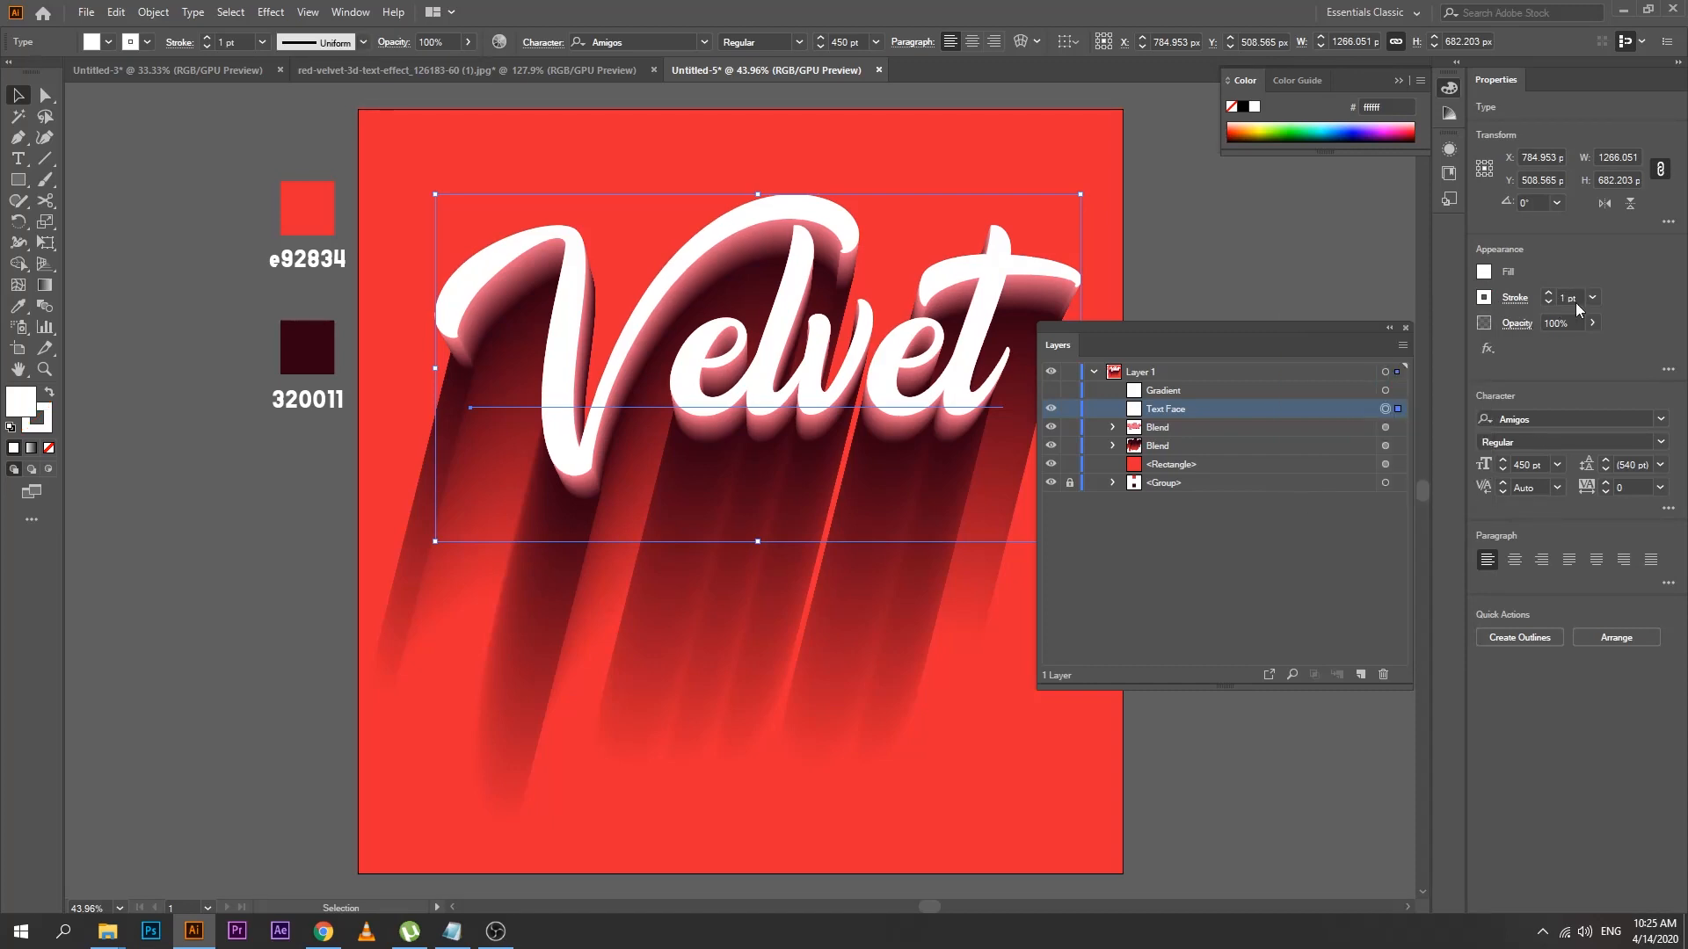
click(1569, 298)
text(5)
Change the Text Face stroke color to the dark red swatch R=193 G=39 B=45
click(1484, 302)
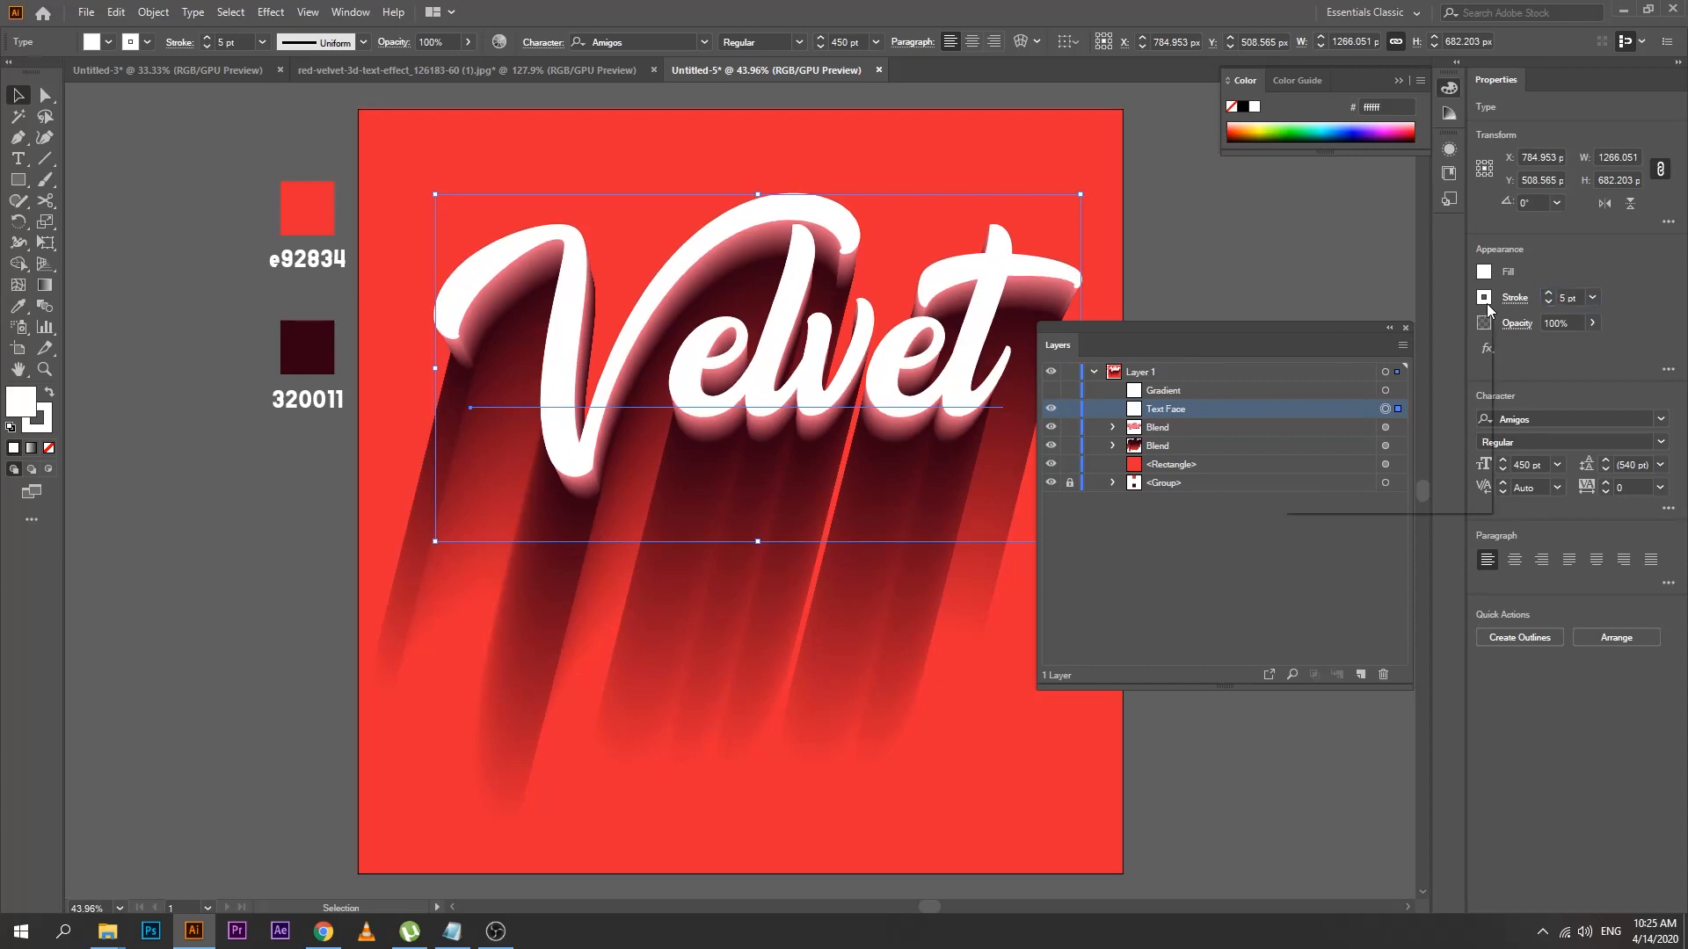
click(1416, 362)
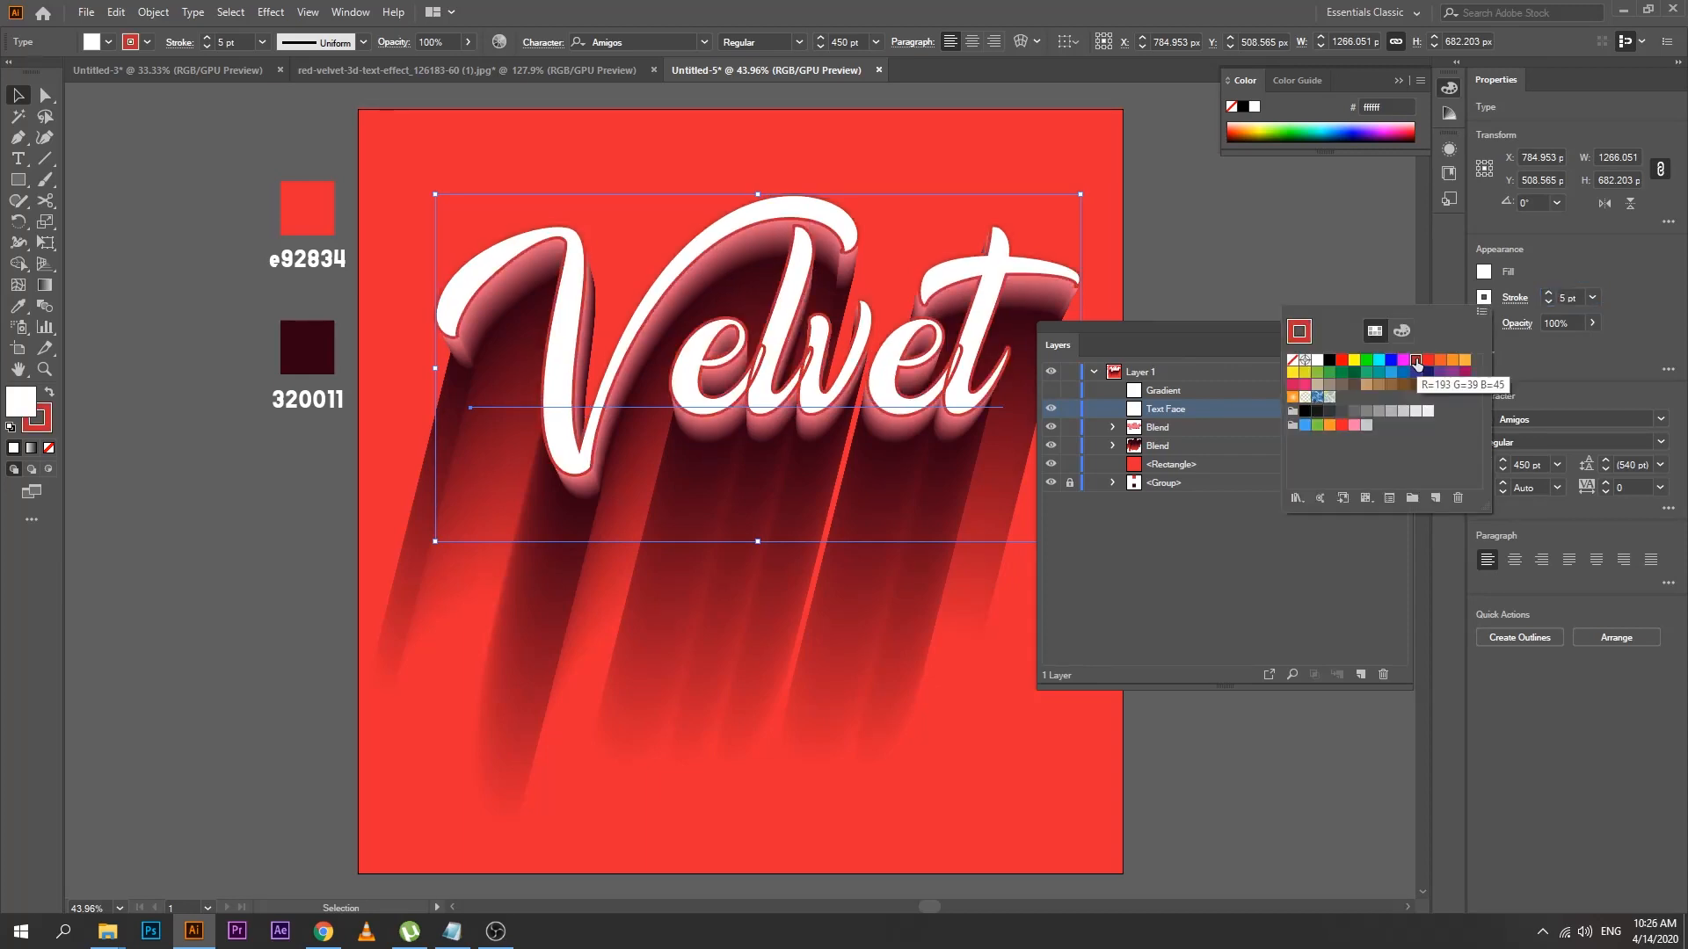
click(1244, 544)
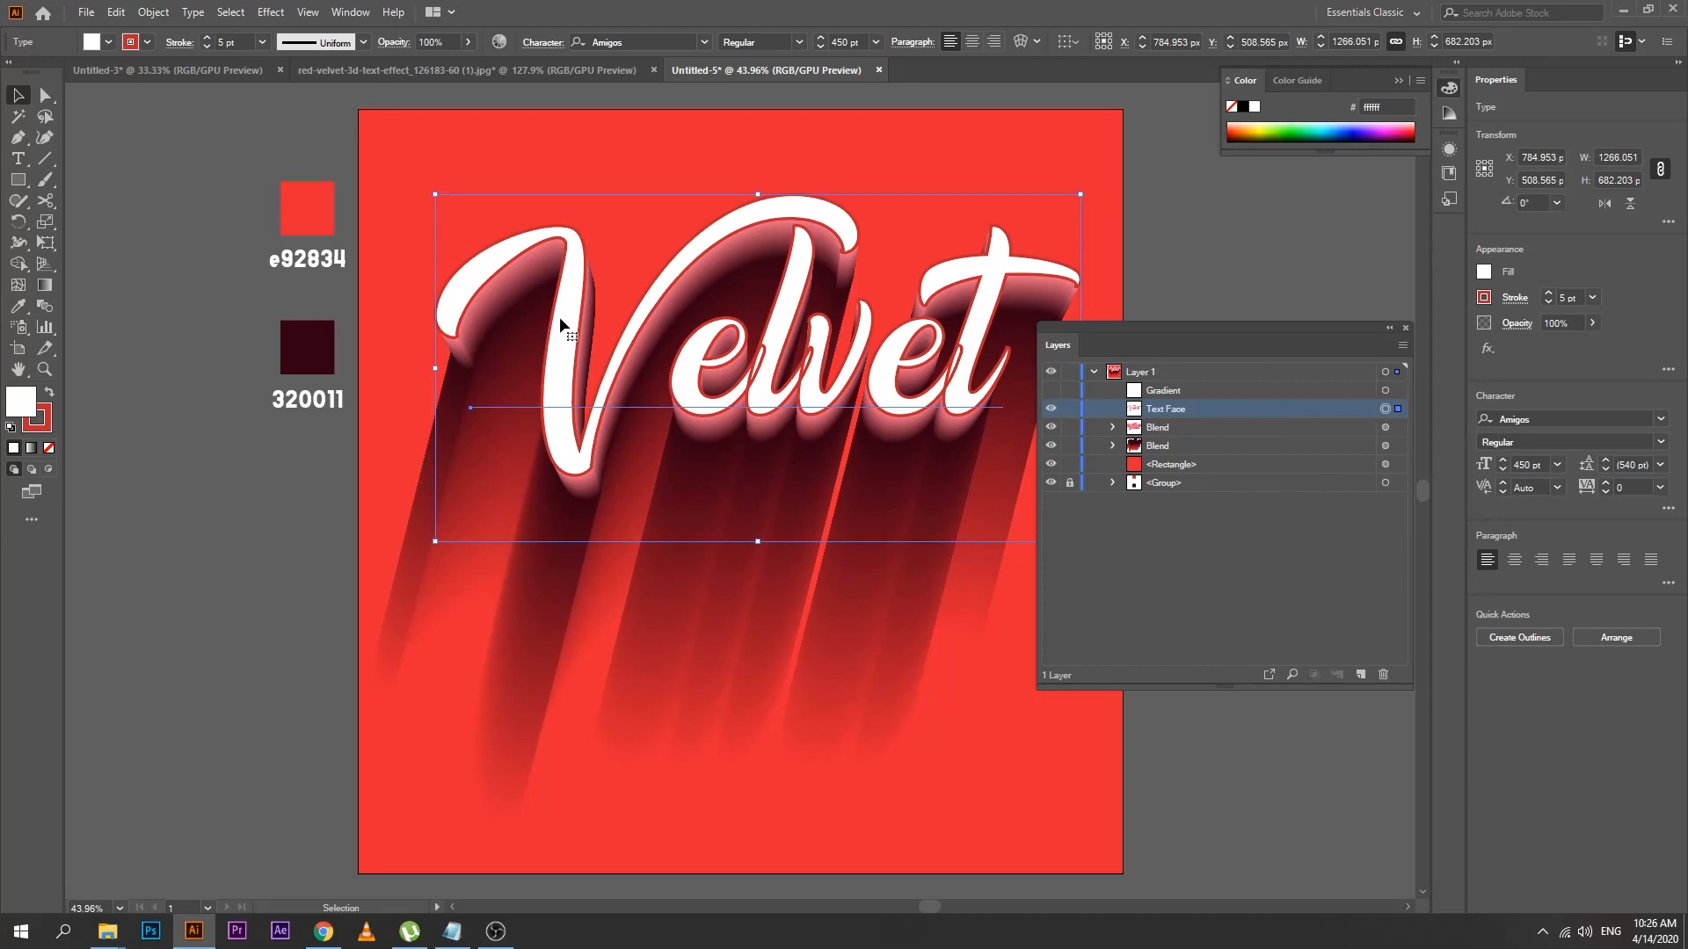
click(424, 262)
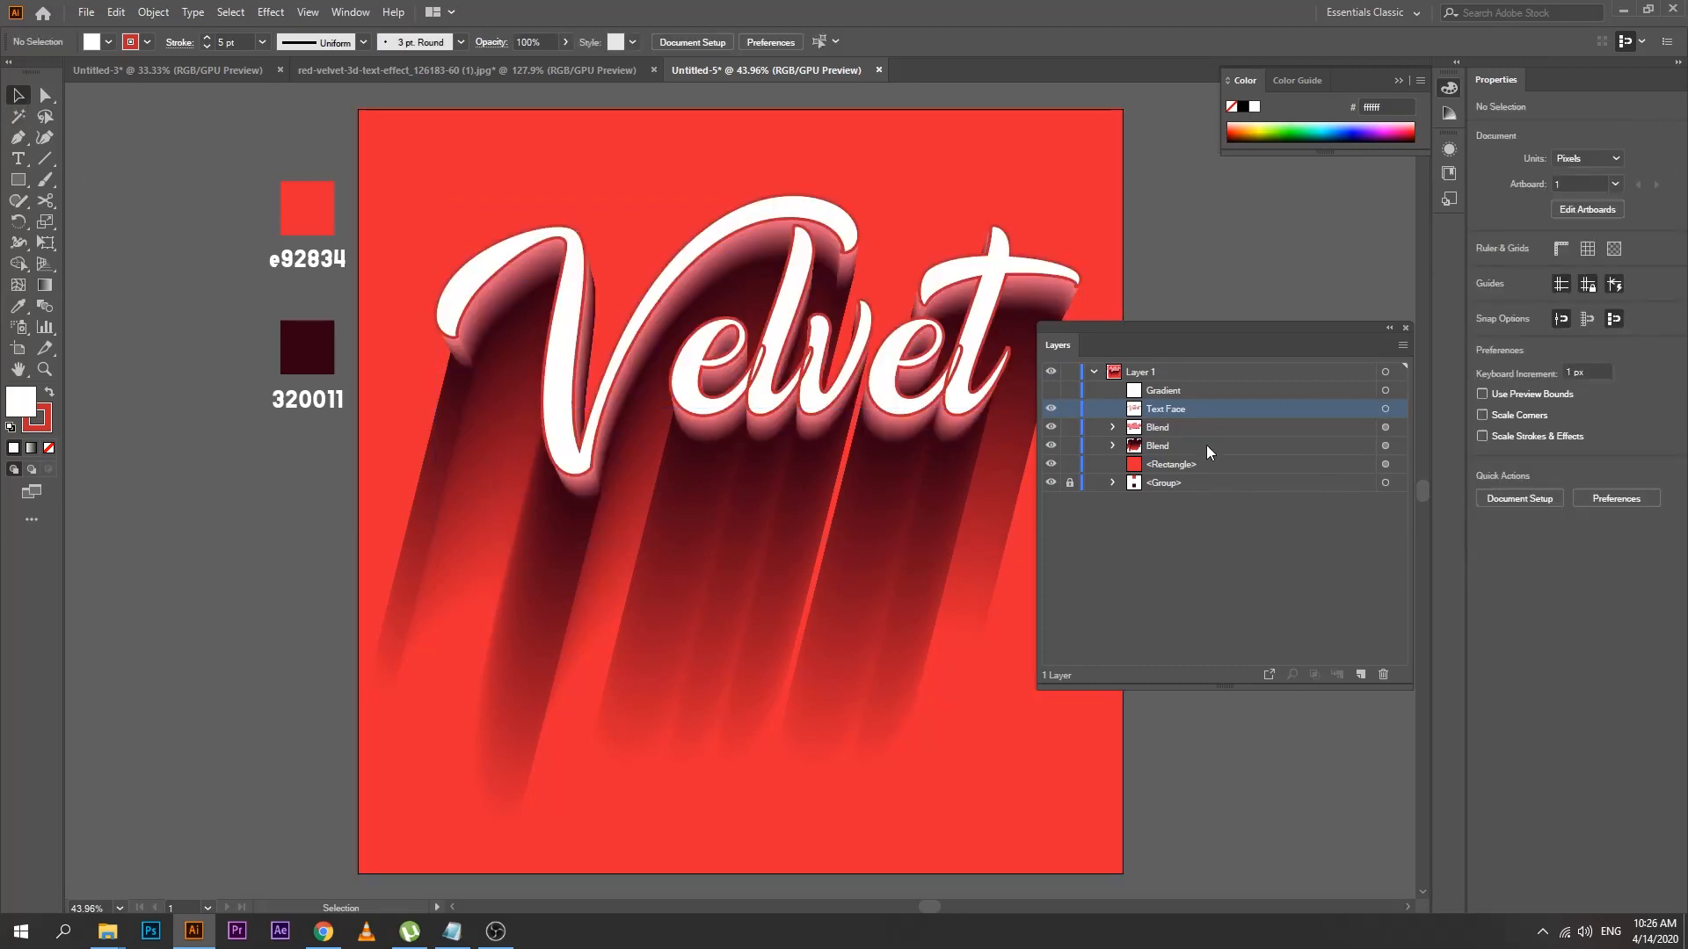
Show the Gradient layer and convert its text to outlines
click(1051, 392)
click(1142, 393)
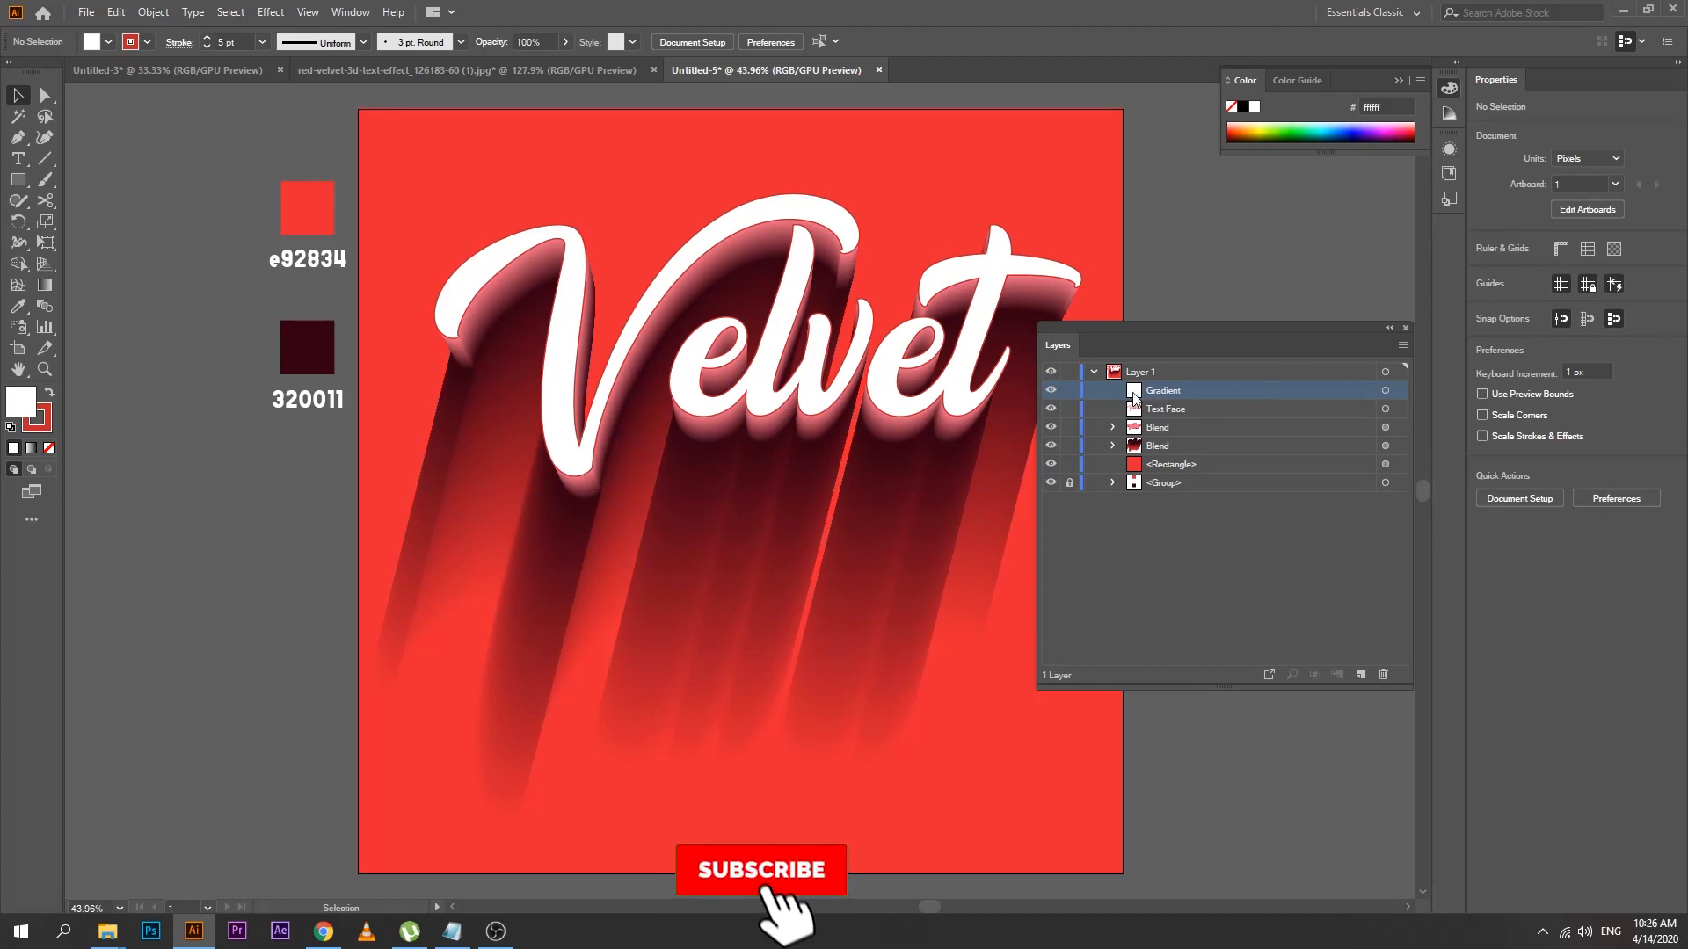
click(1396, 392)
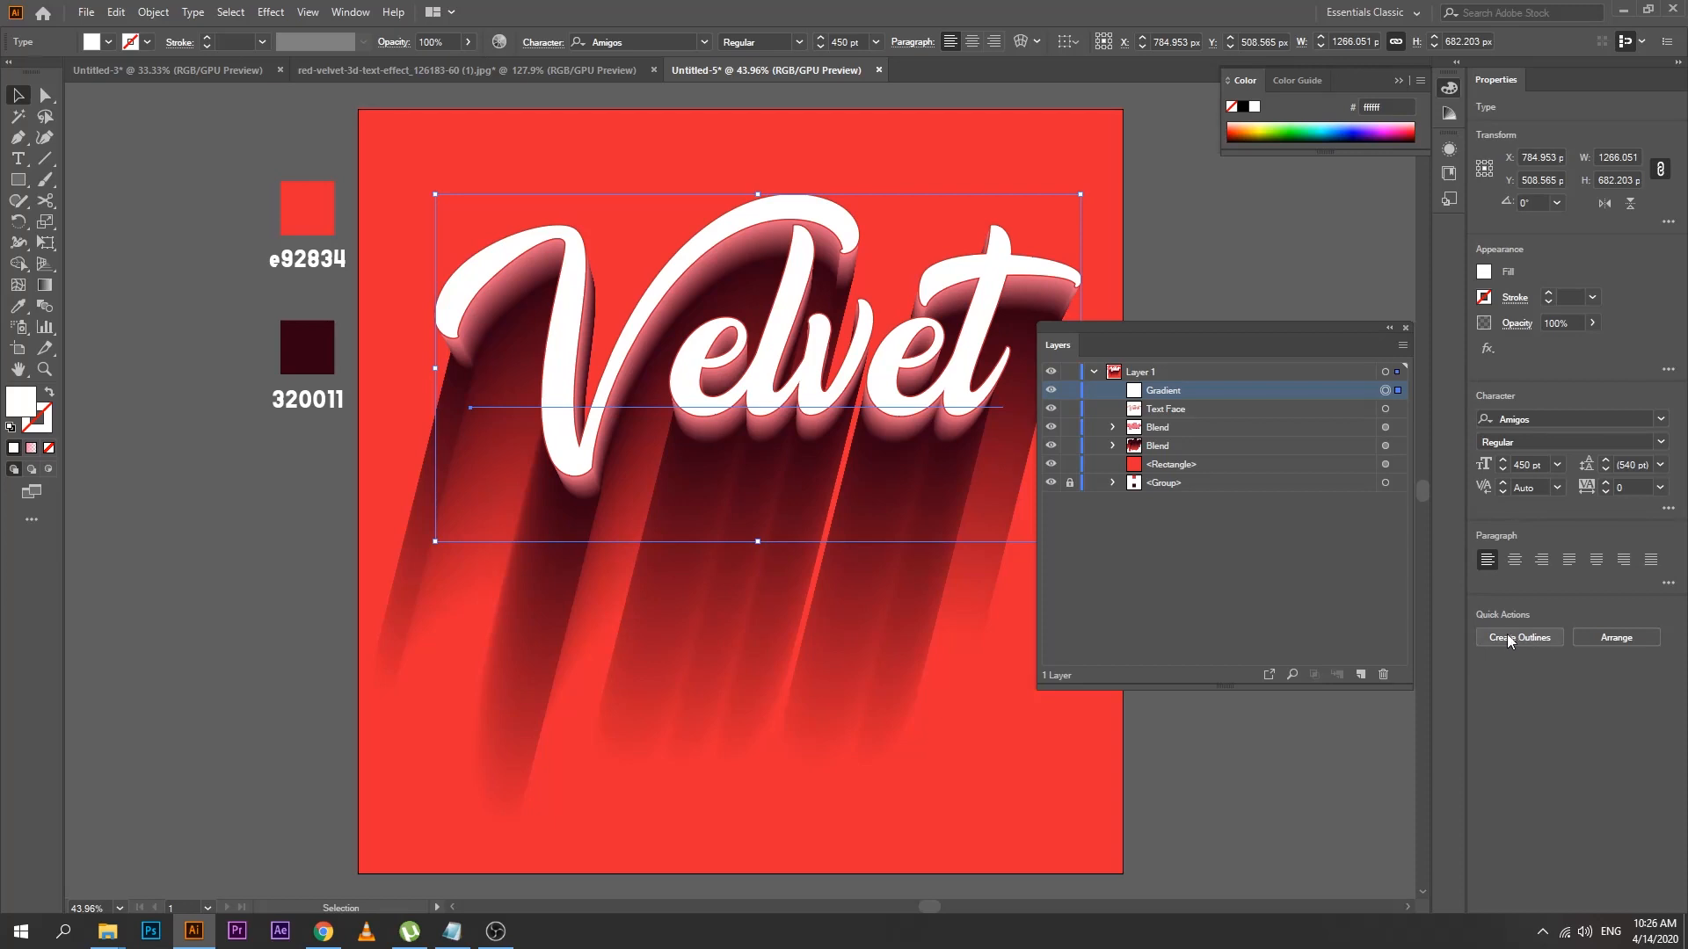
click(1523, 639)
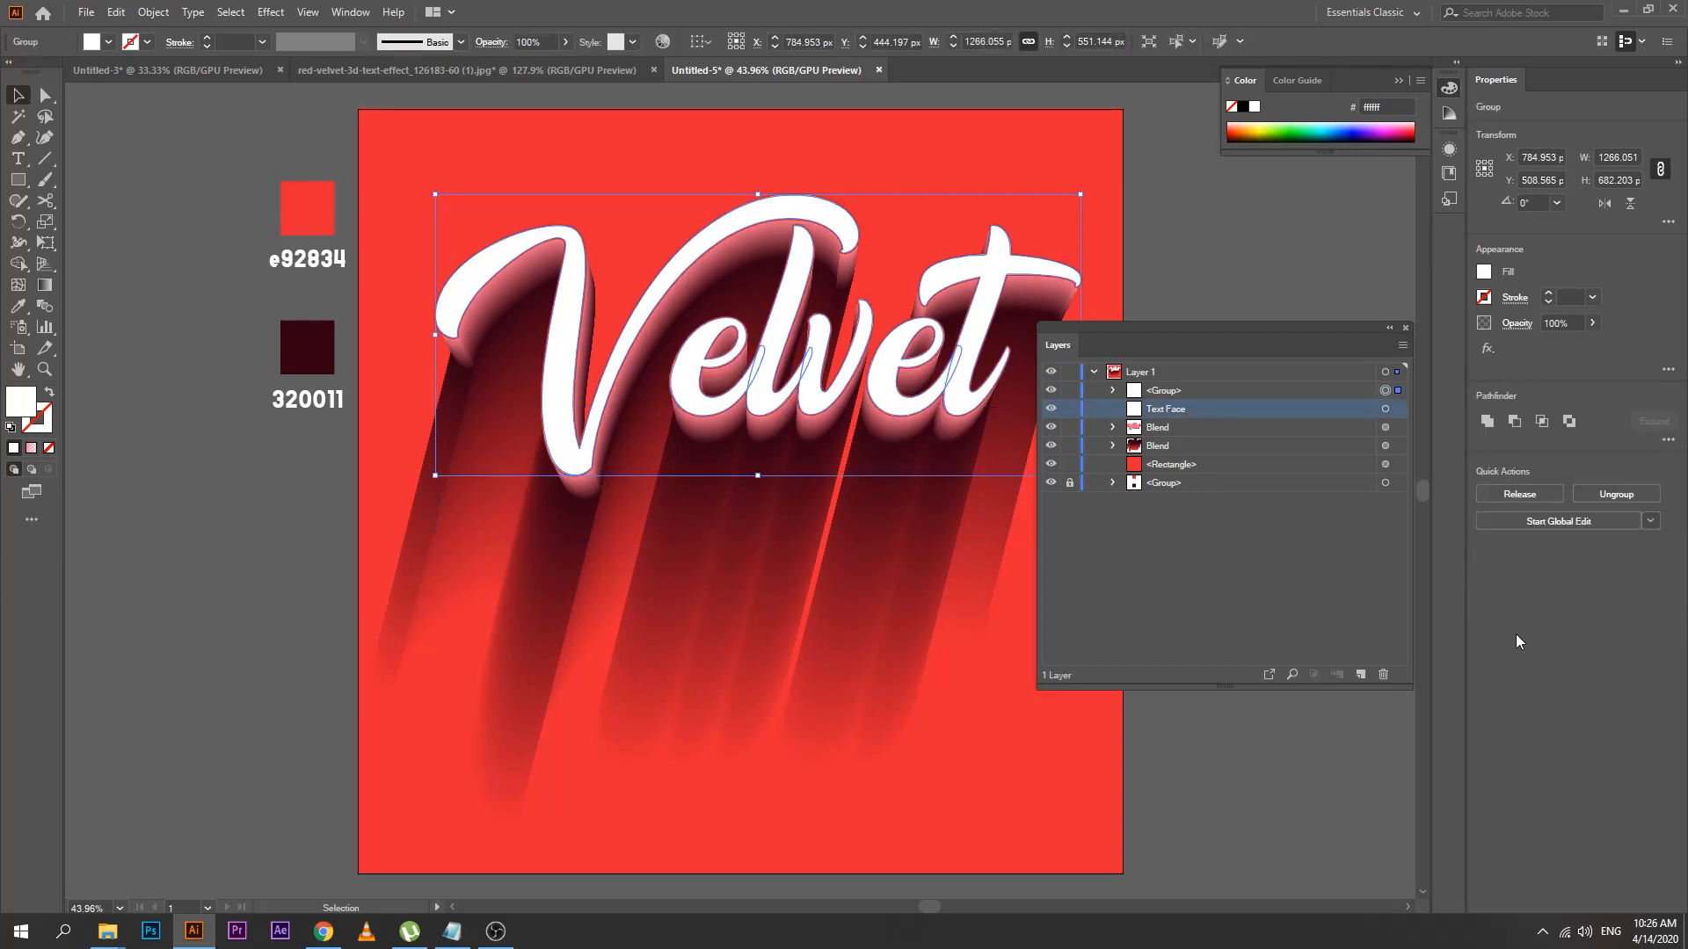
Rename the outlined text group above Text Face as Gradient
click(1152, 393)
click(1050, 391)
click(1051, 391)
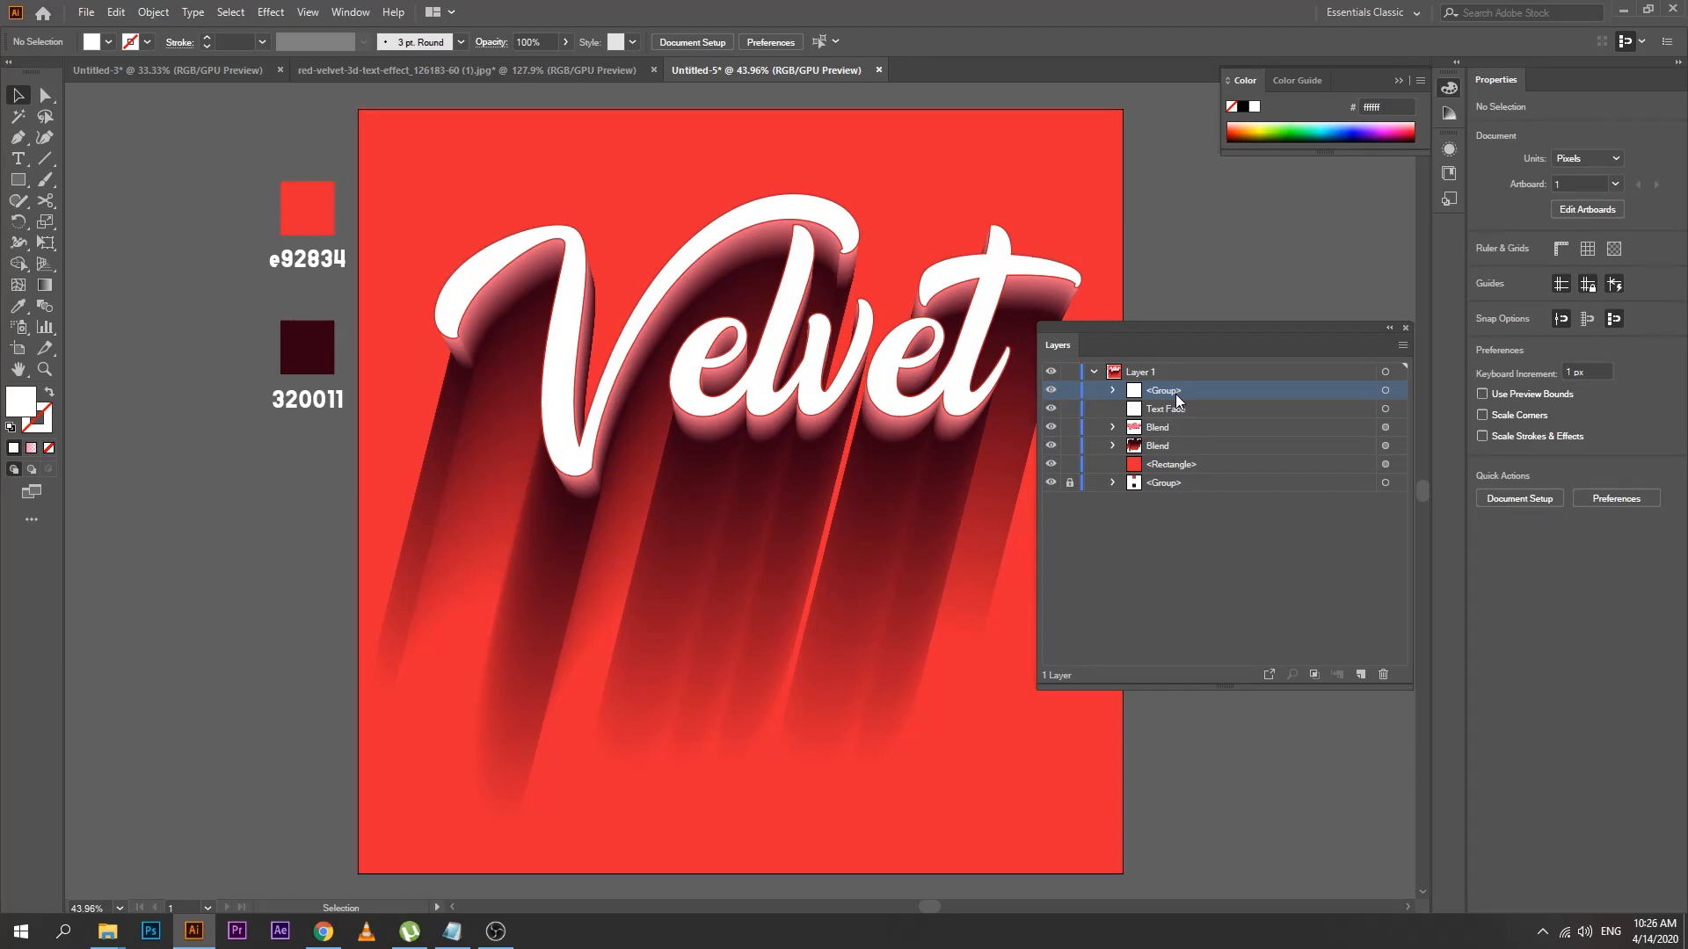
double_click(1159, 392)
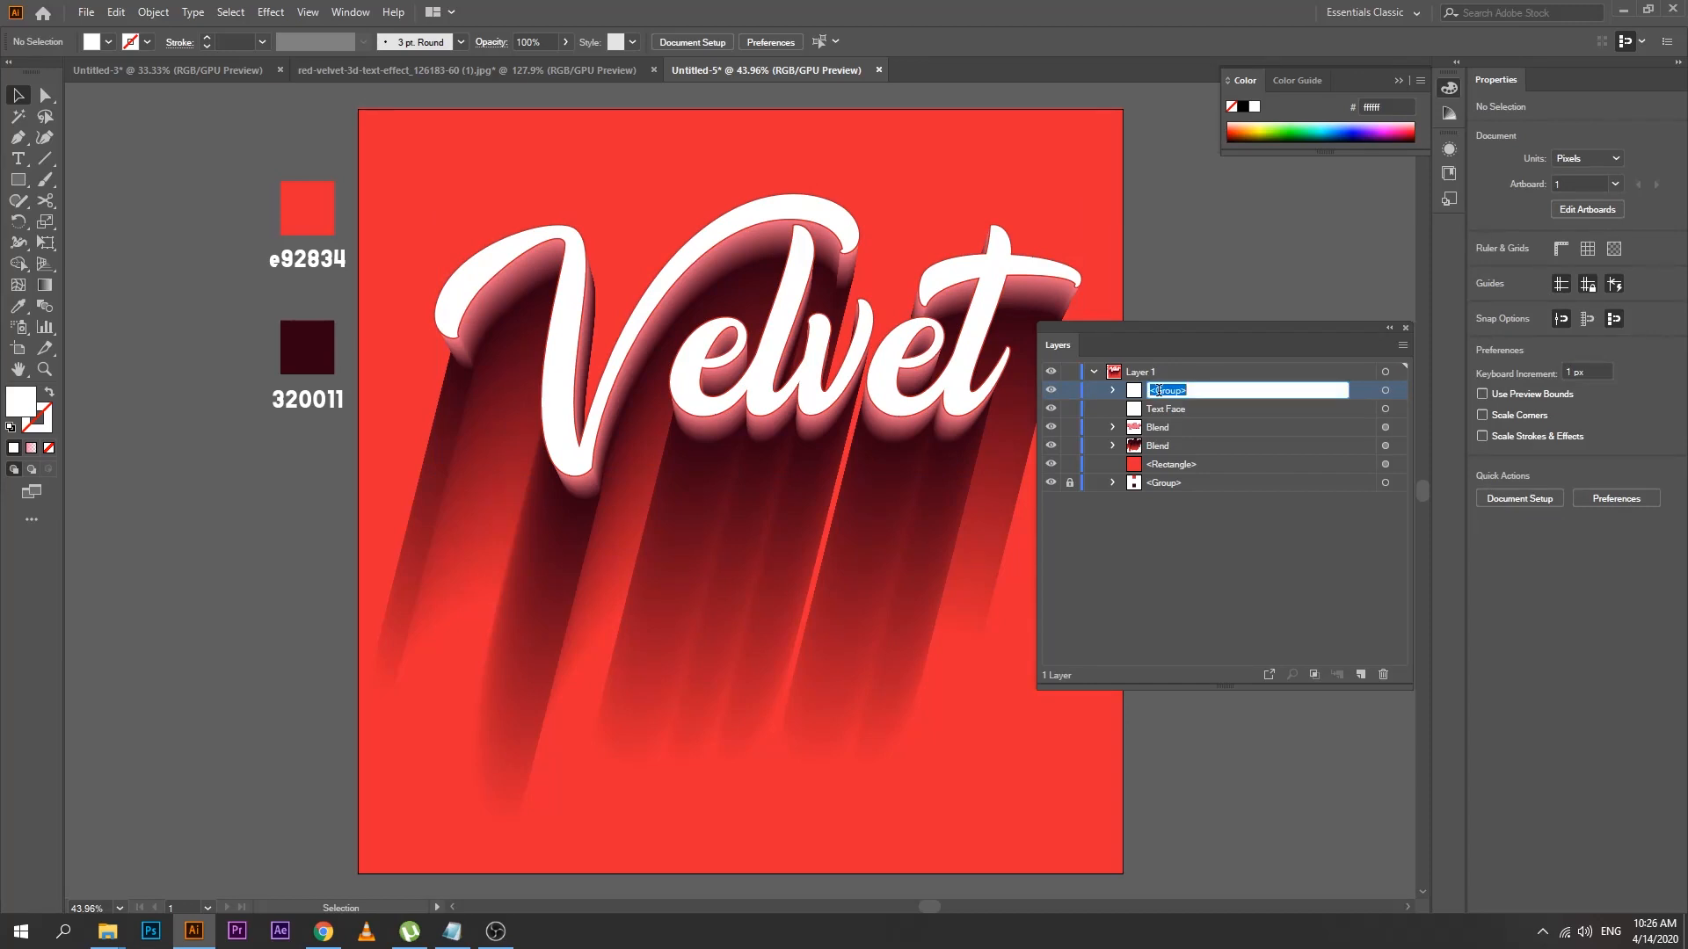
text(Gradient)
click(1191, 642)
click(1053, 389)
click(1053, 390)
click(1114, 391)
click(1114, 391)
click(1114, 391)
click(1114, 391)
Fill the Gradient group with the linear Orchid gradient preset
click(1165, 395)
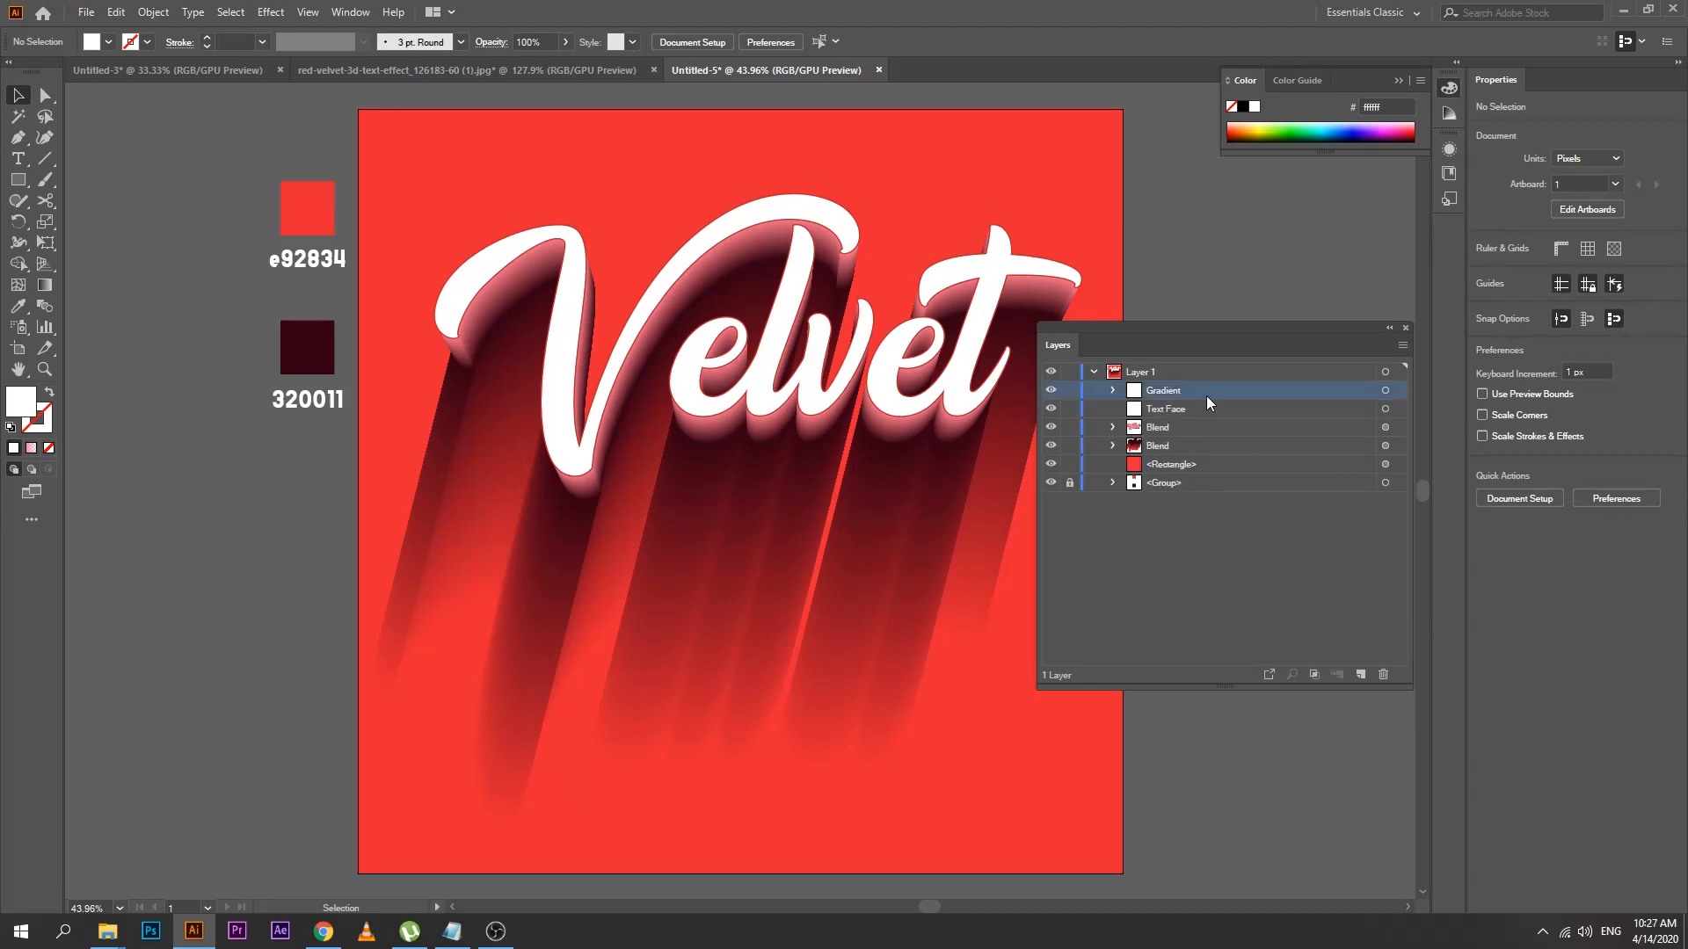
click(1397, 392)
click(47, 293)
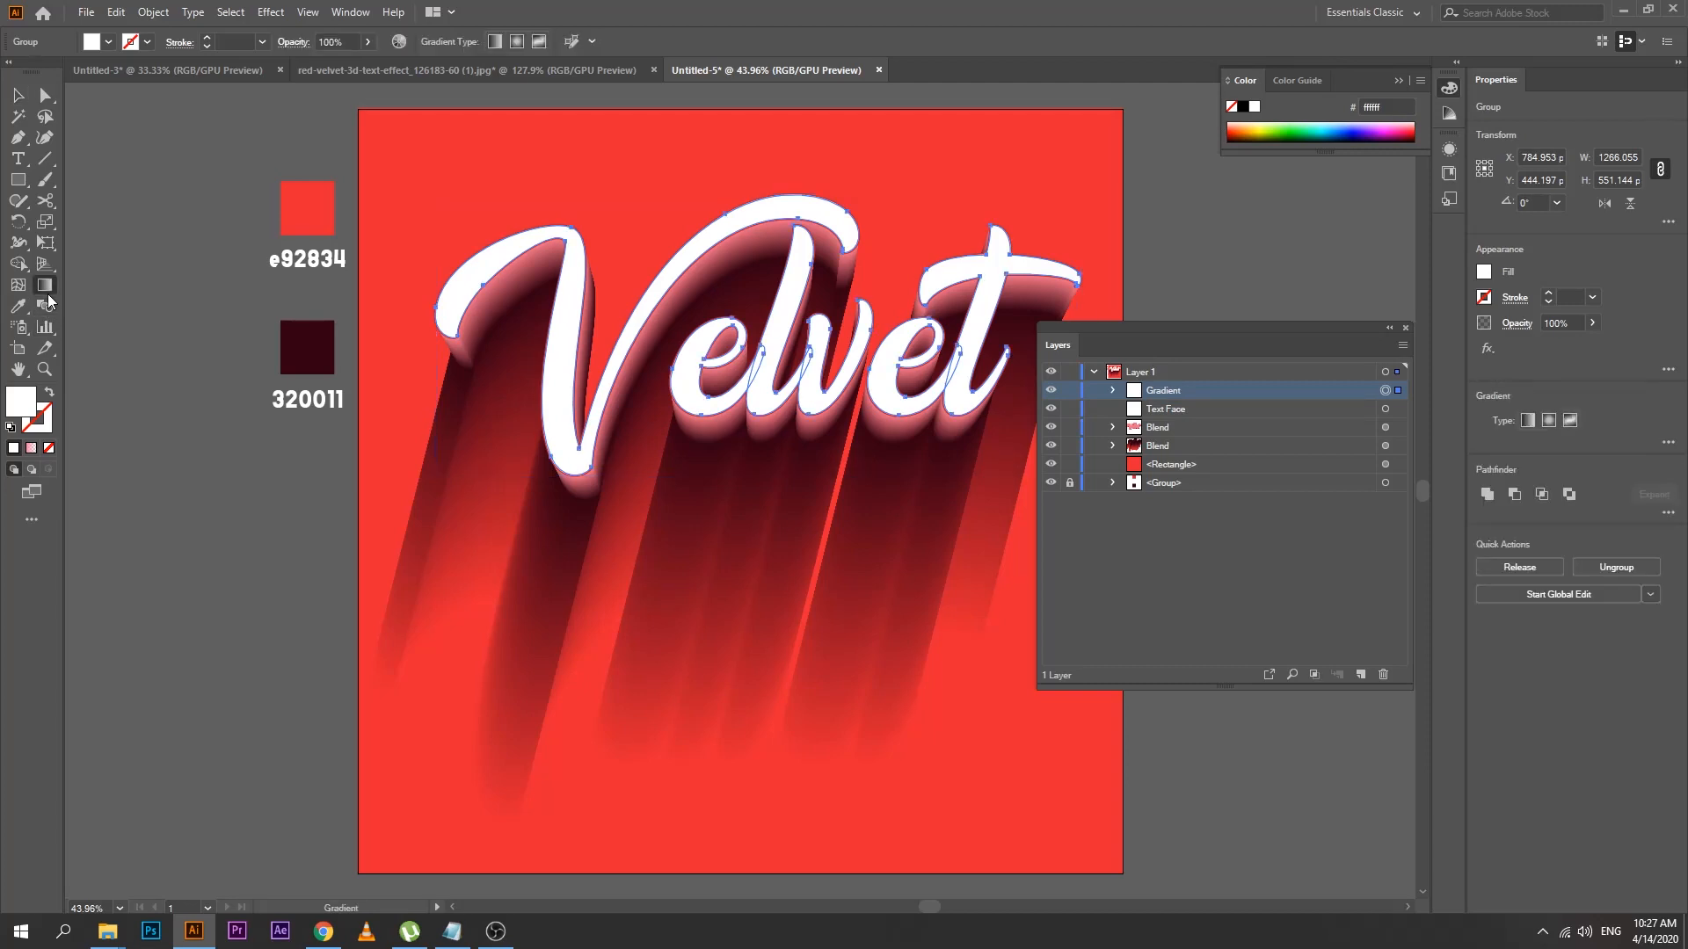
double_click(47, 294)
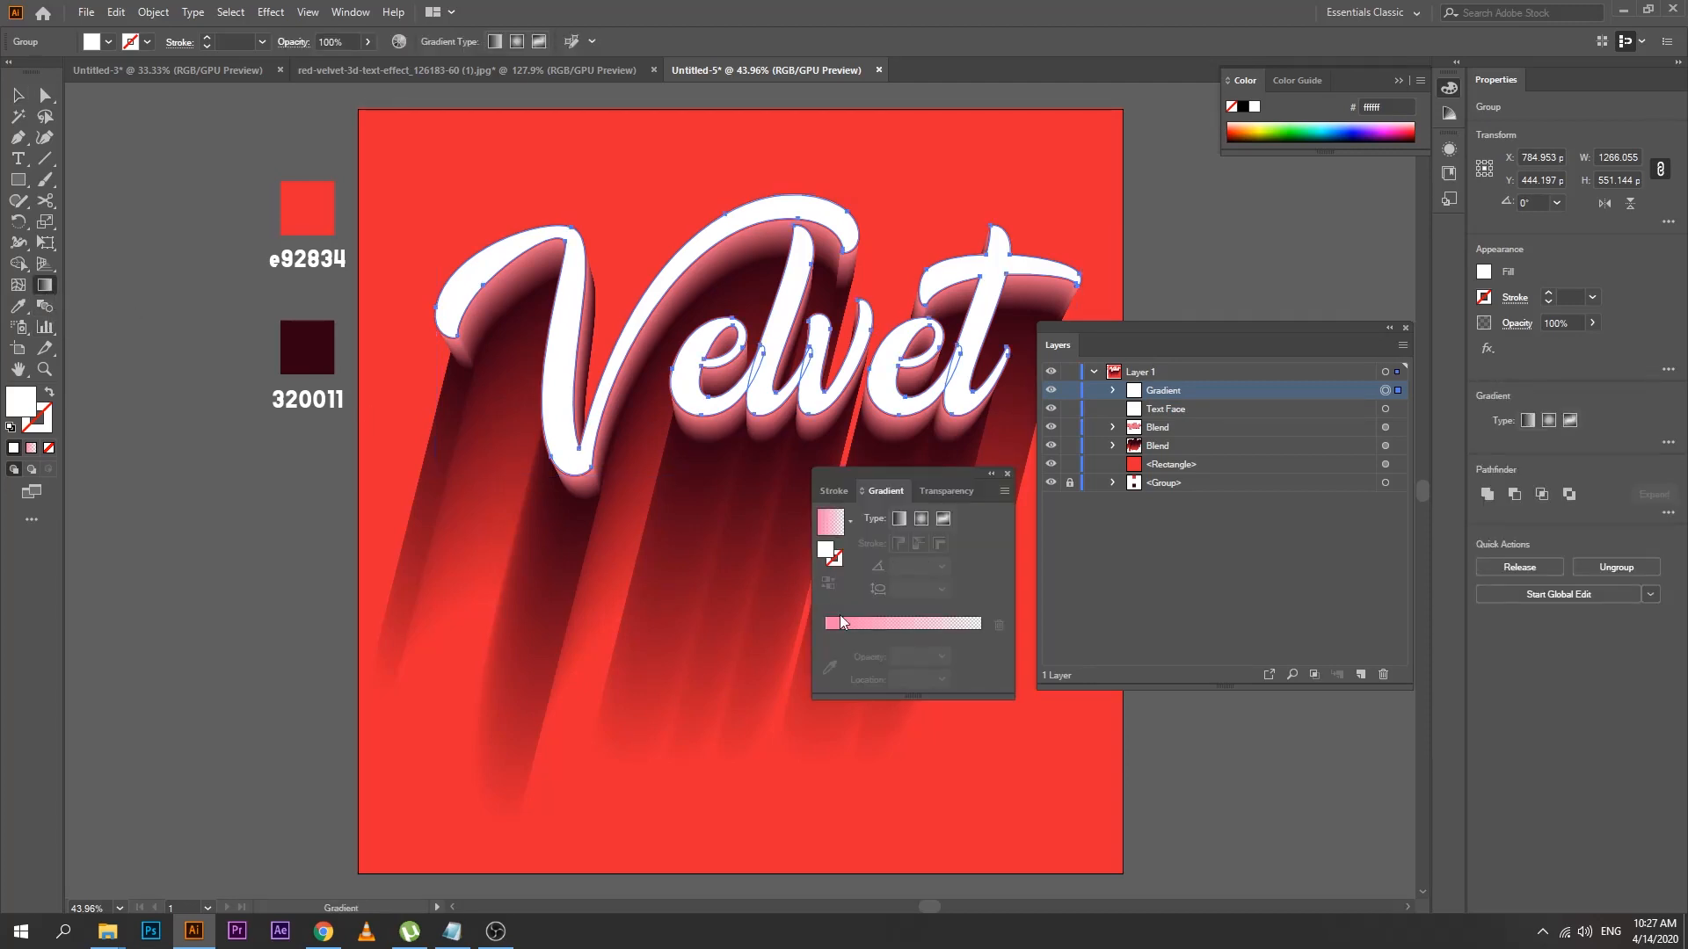
click(851, 521)
click(767, 567)
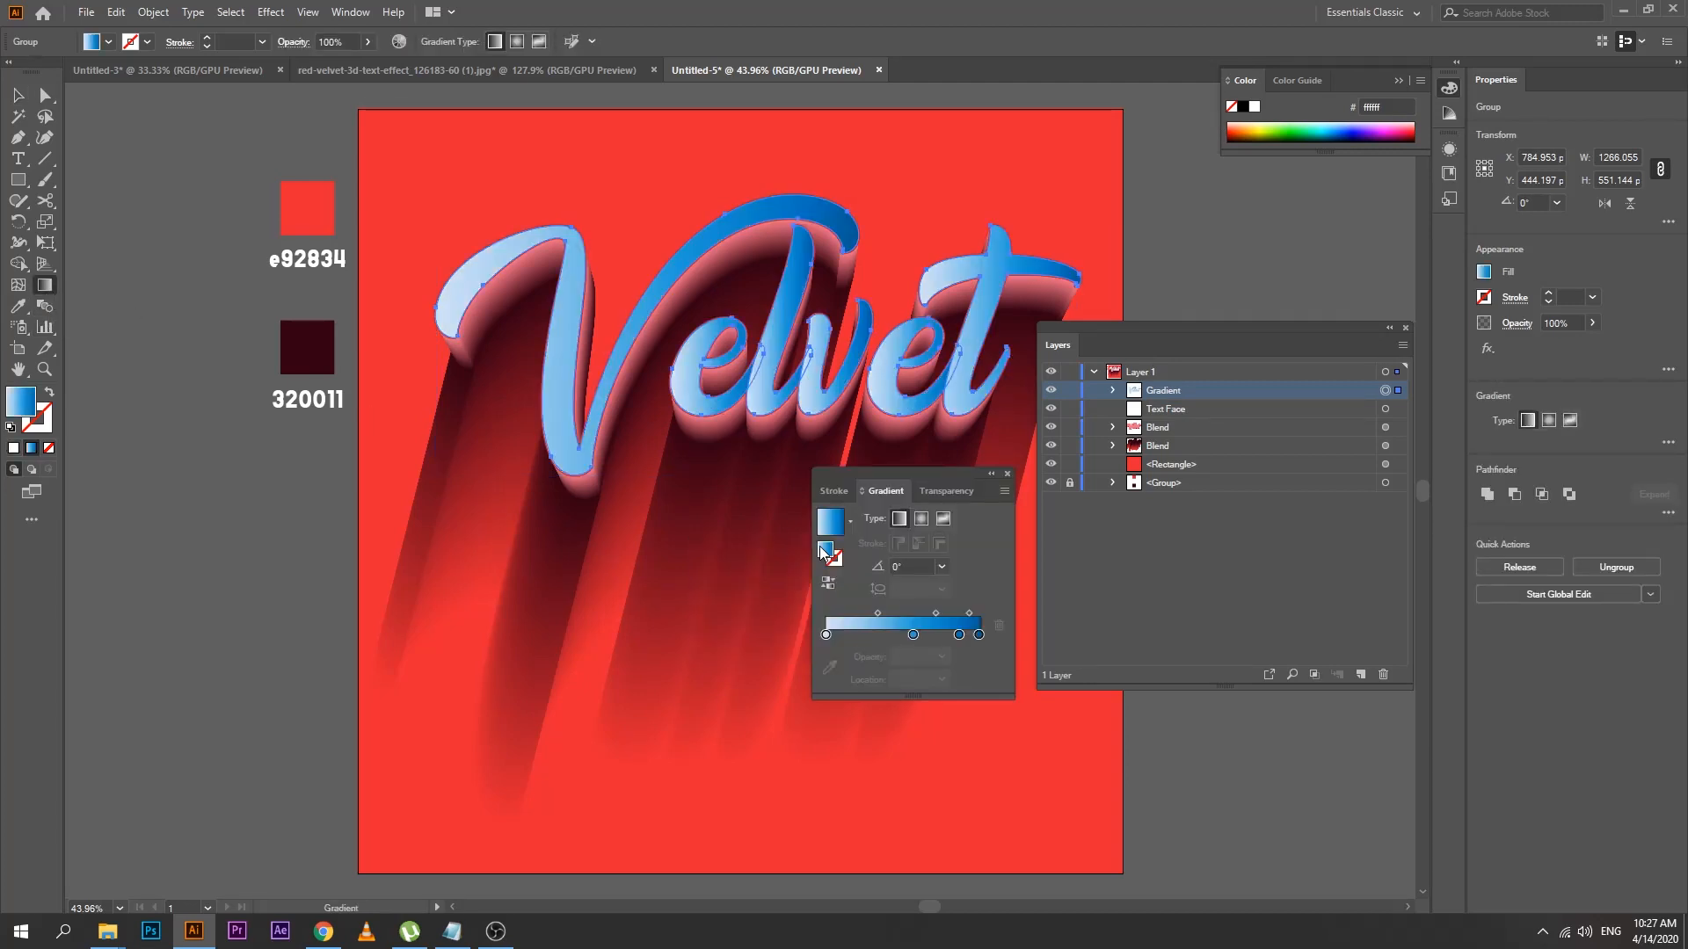
click(849, 520)
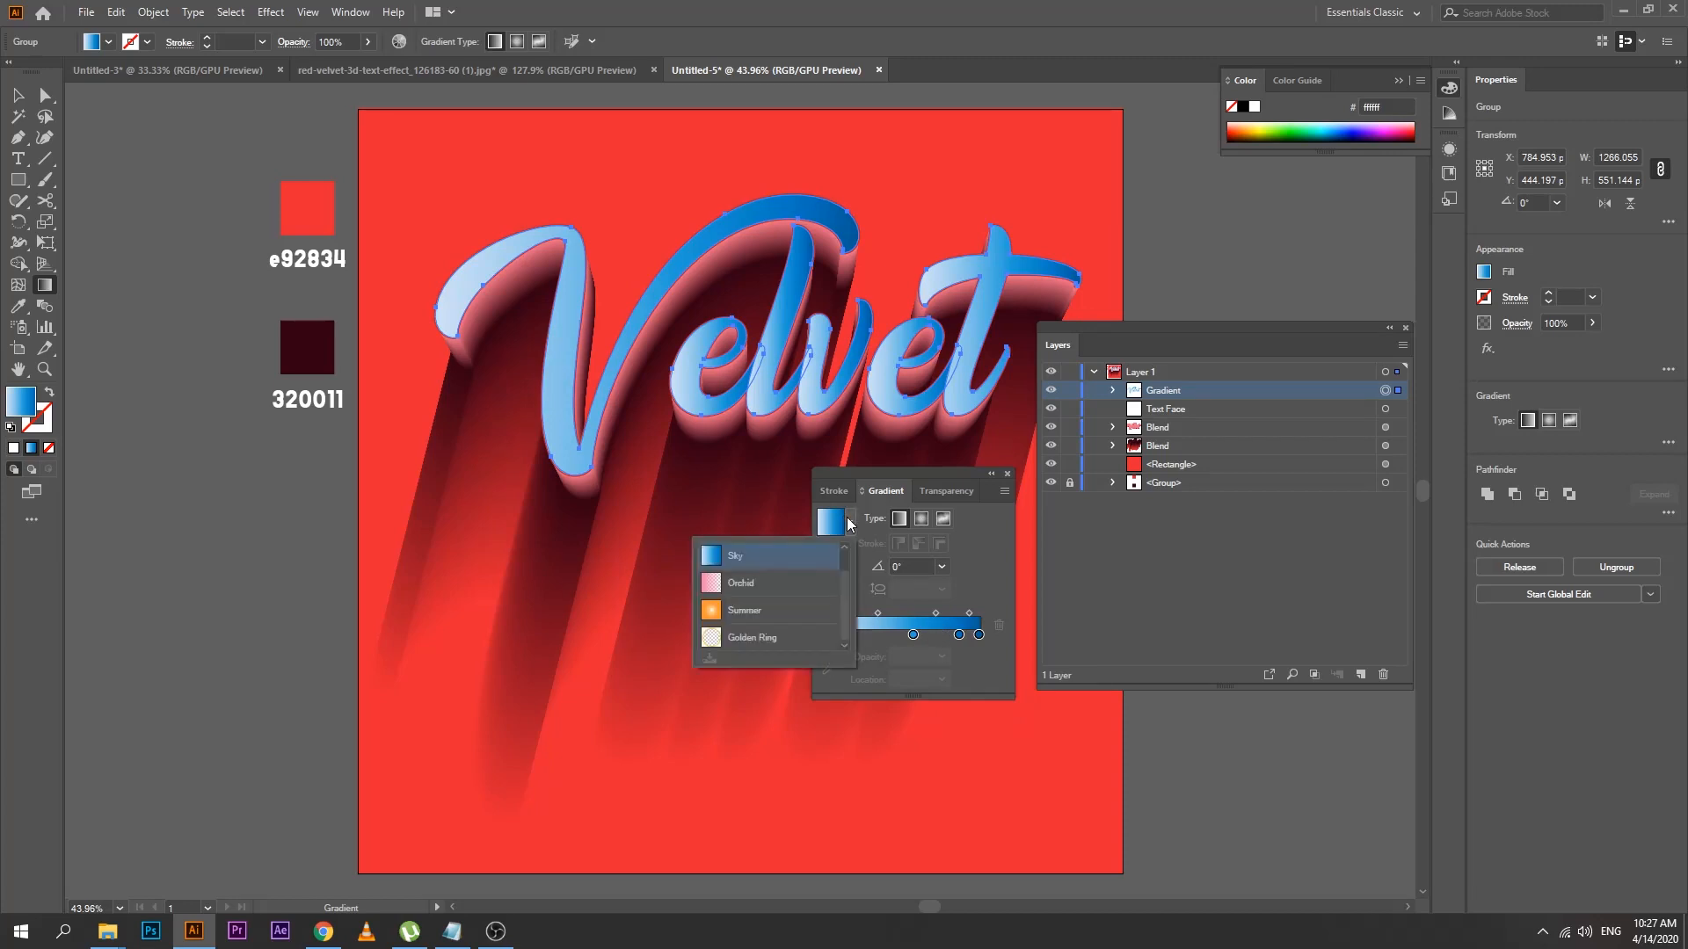
click(779, 581)
Recolor the gradient's starting stop to red c90004
double_click(826, 633)
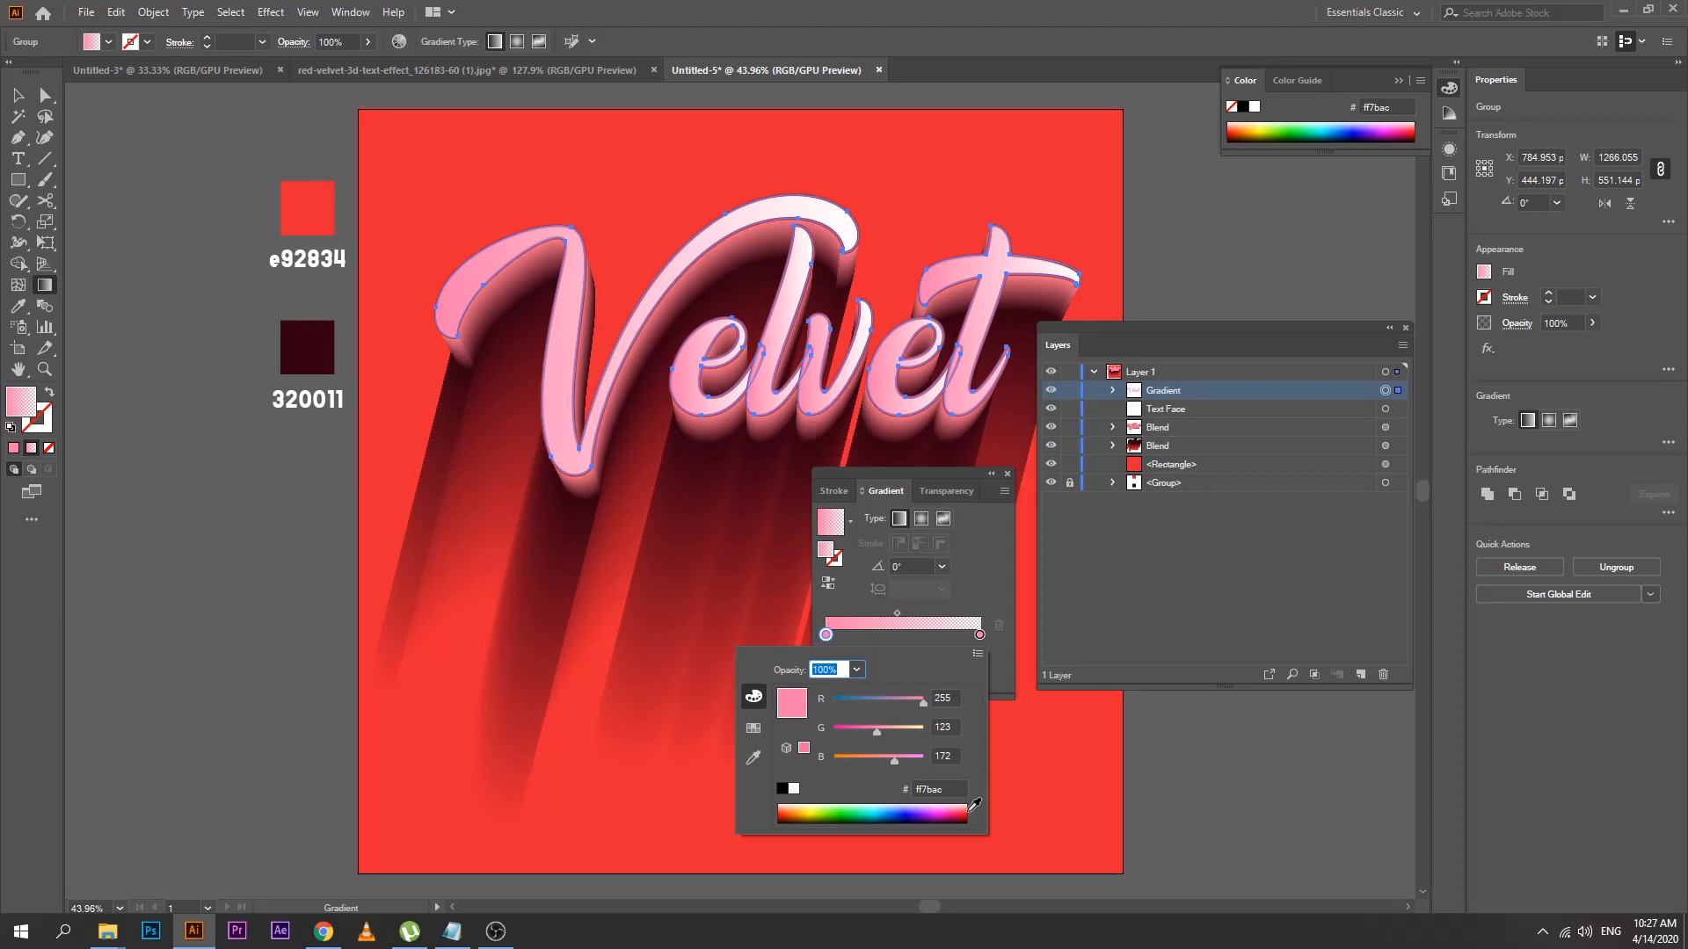
click(967, 809)
click(967, 806)
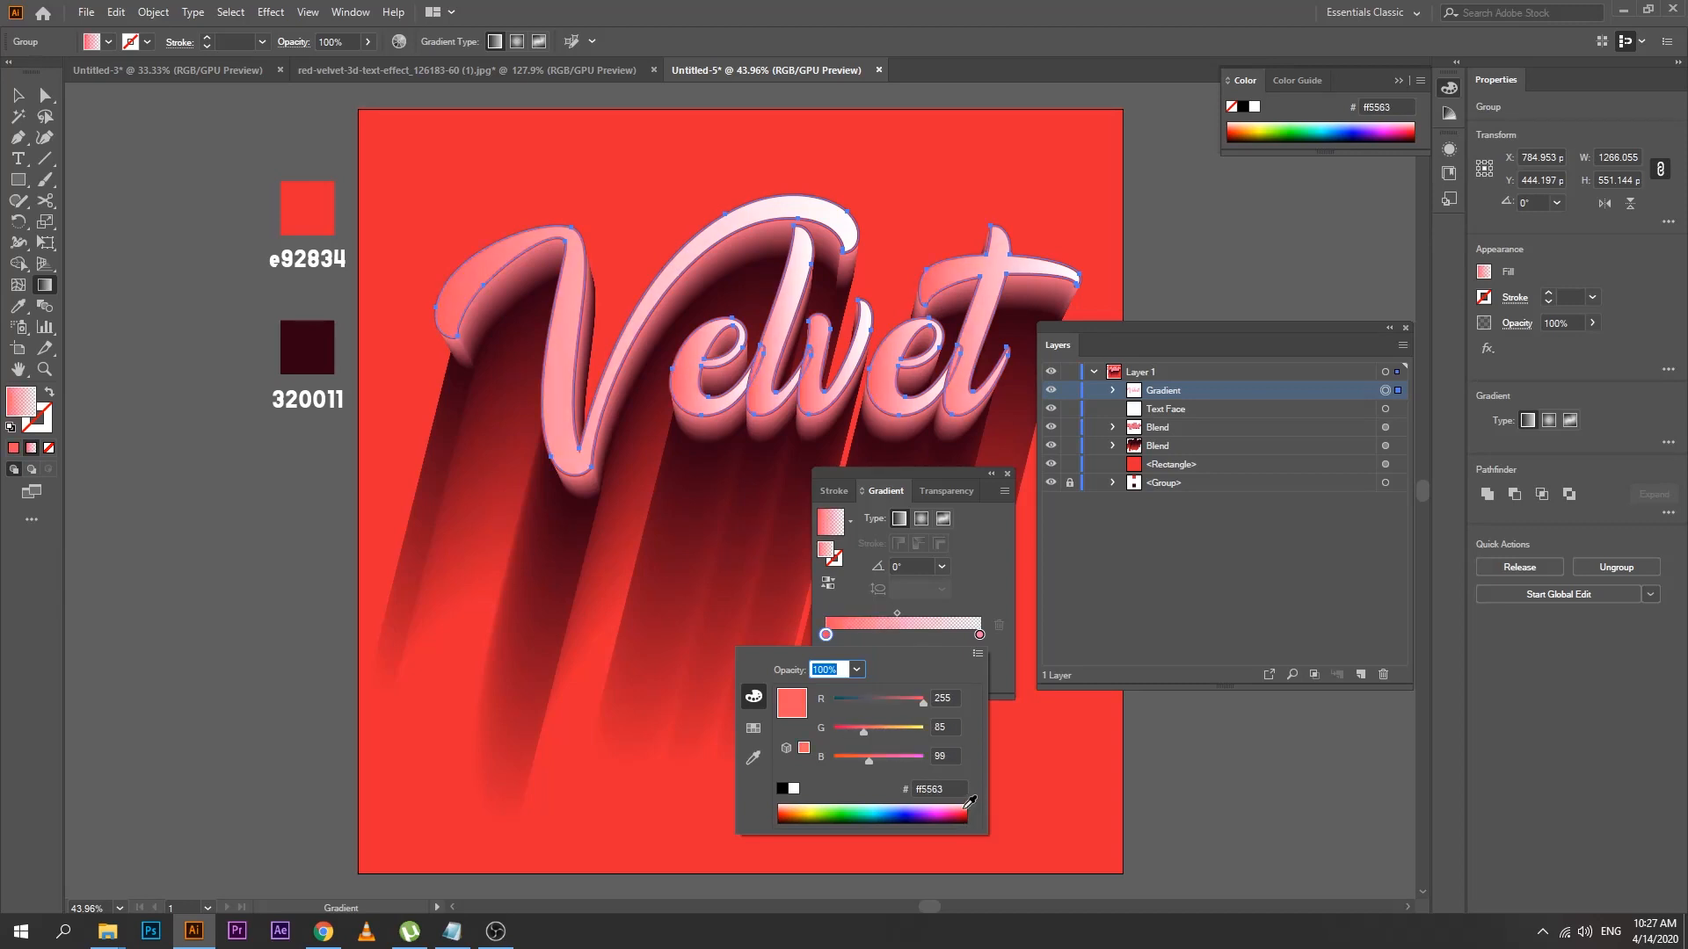
click(966, 810)
click(966, 817)
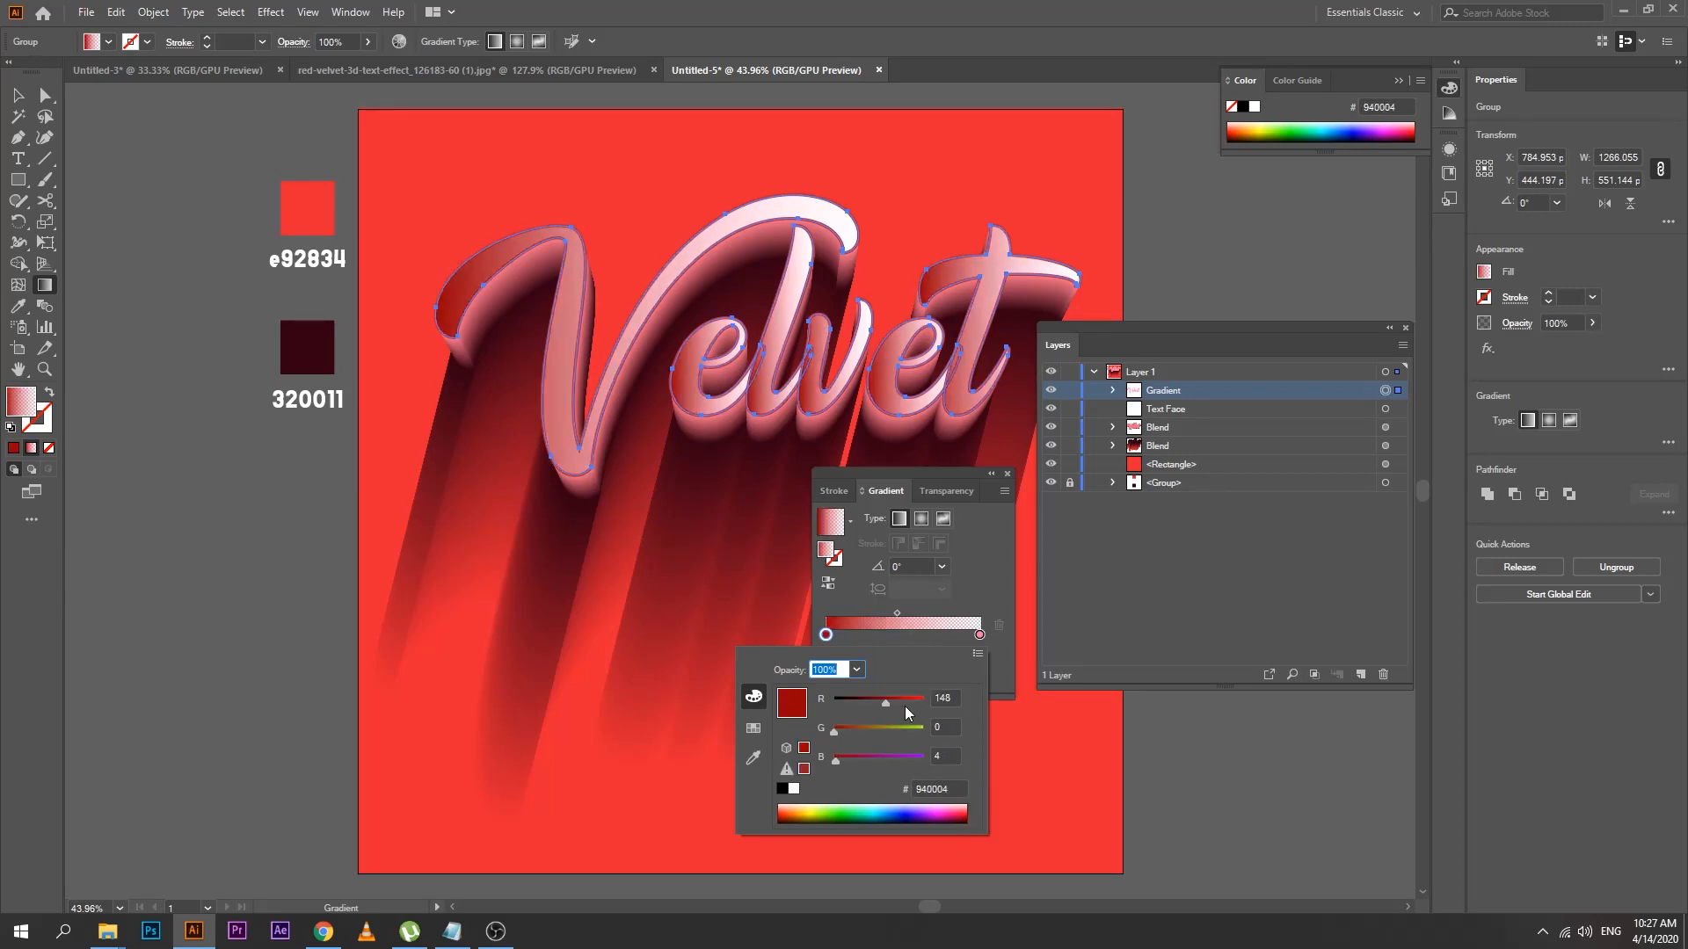
drag(888, 704, 904, 705)
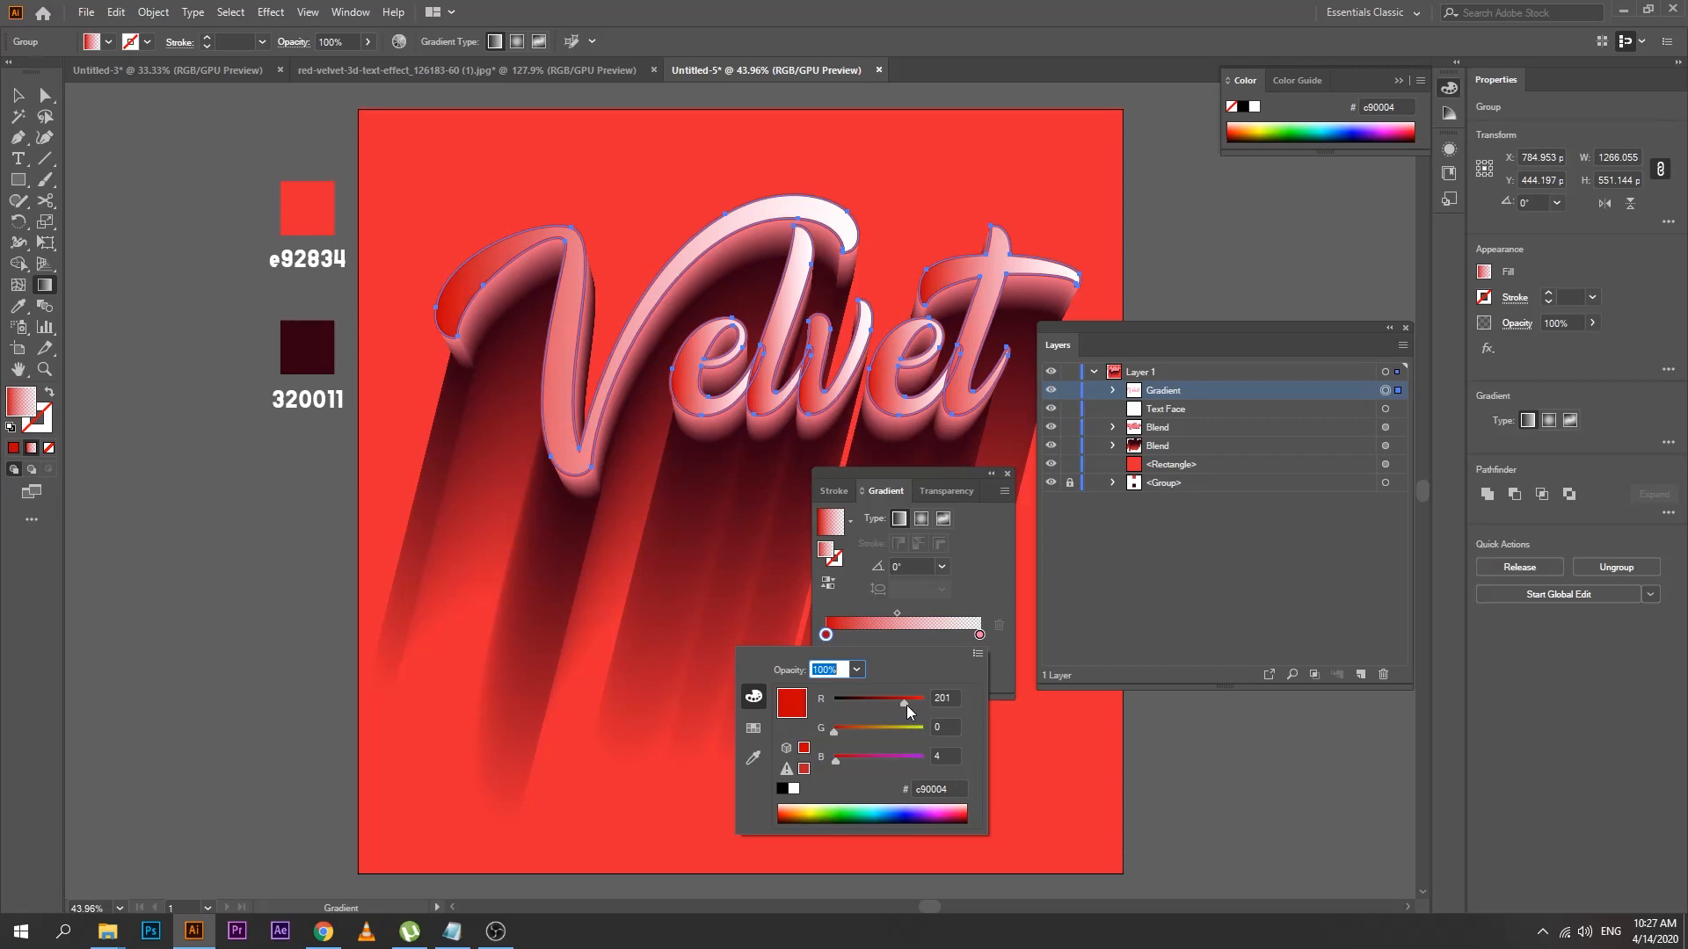
click(923, 603)
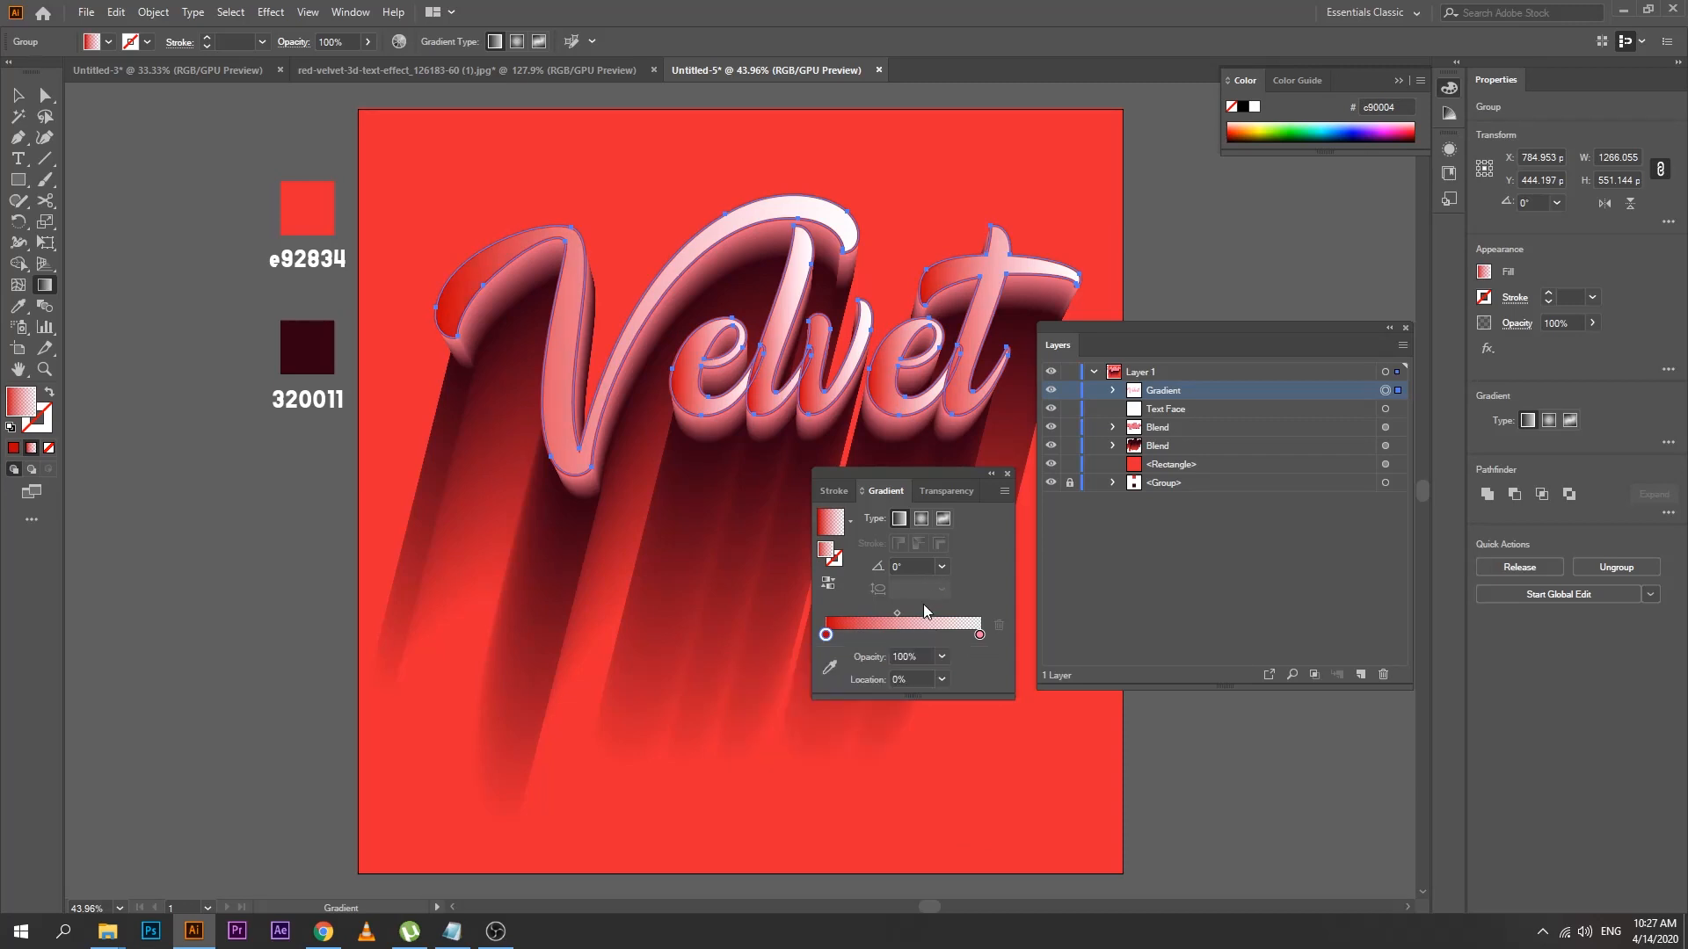
Move the gradient's midpoint to about 66% and set the pink end stop's opacity to 80%
drag(900, 609, 926, 619)
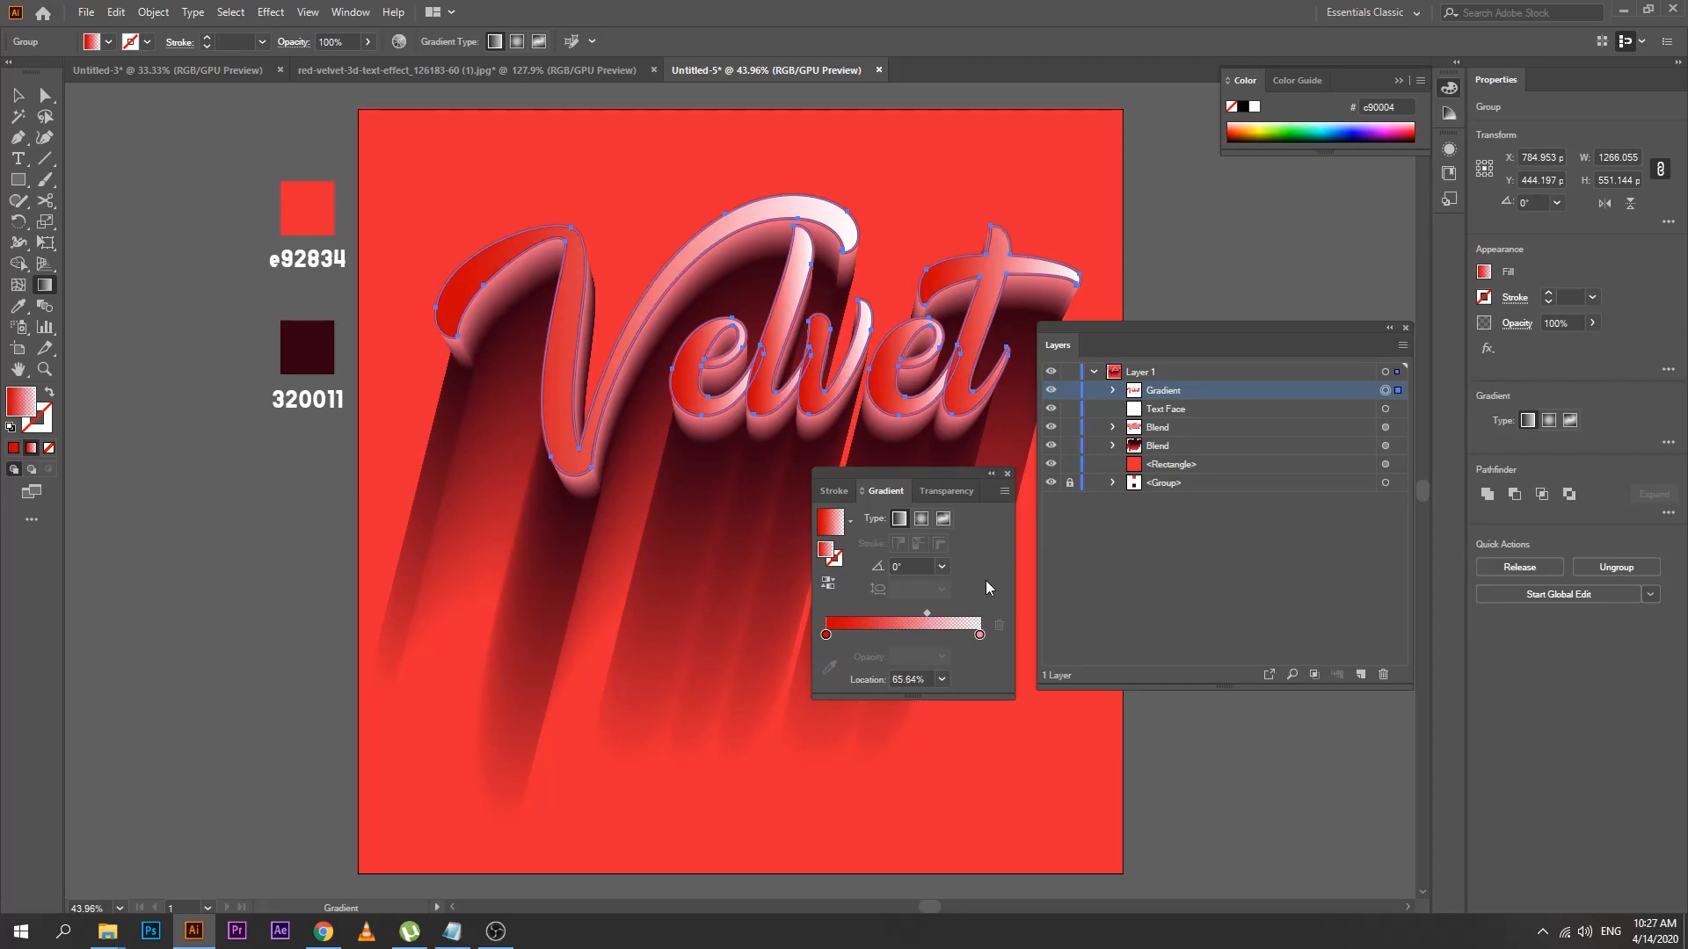
click(982, 633)
click(941, 656)
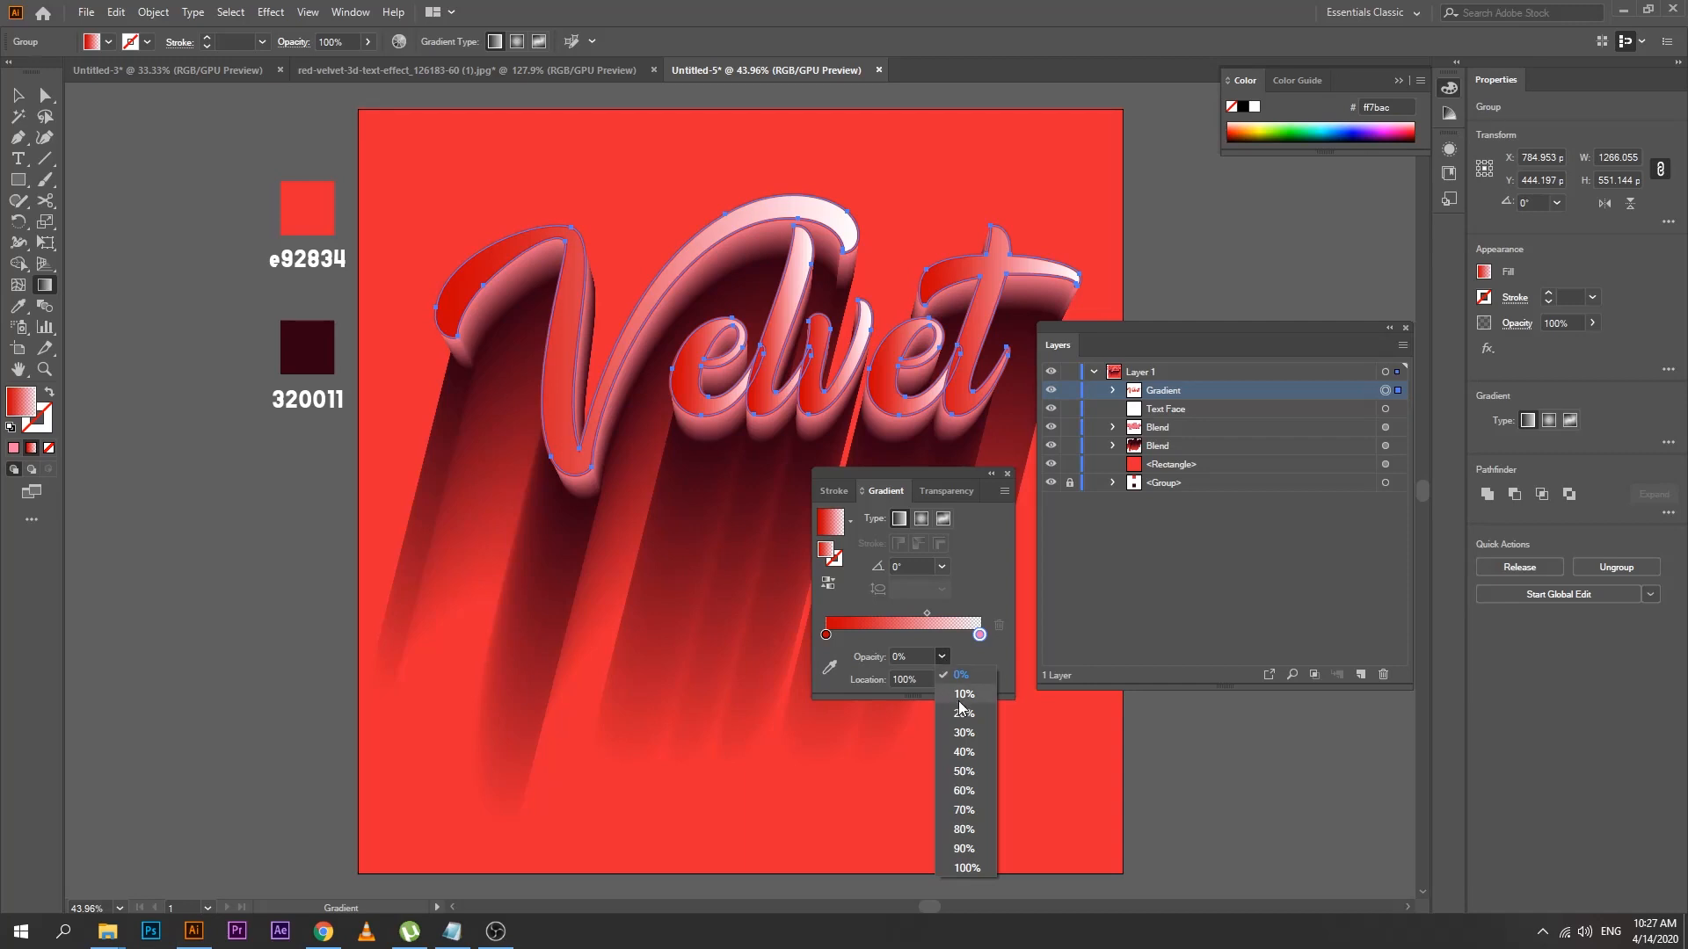
click(964, 829)
click(1074, 627)
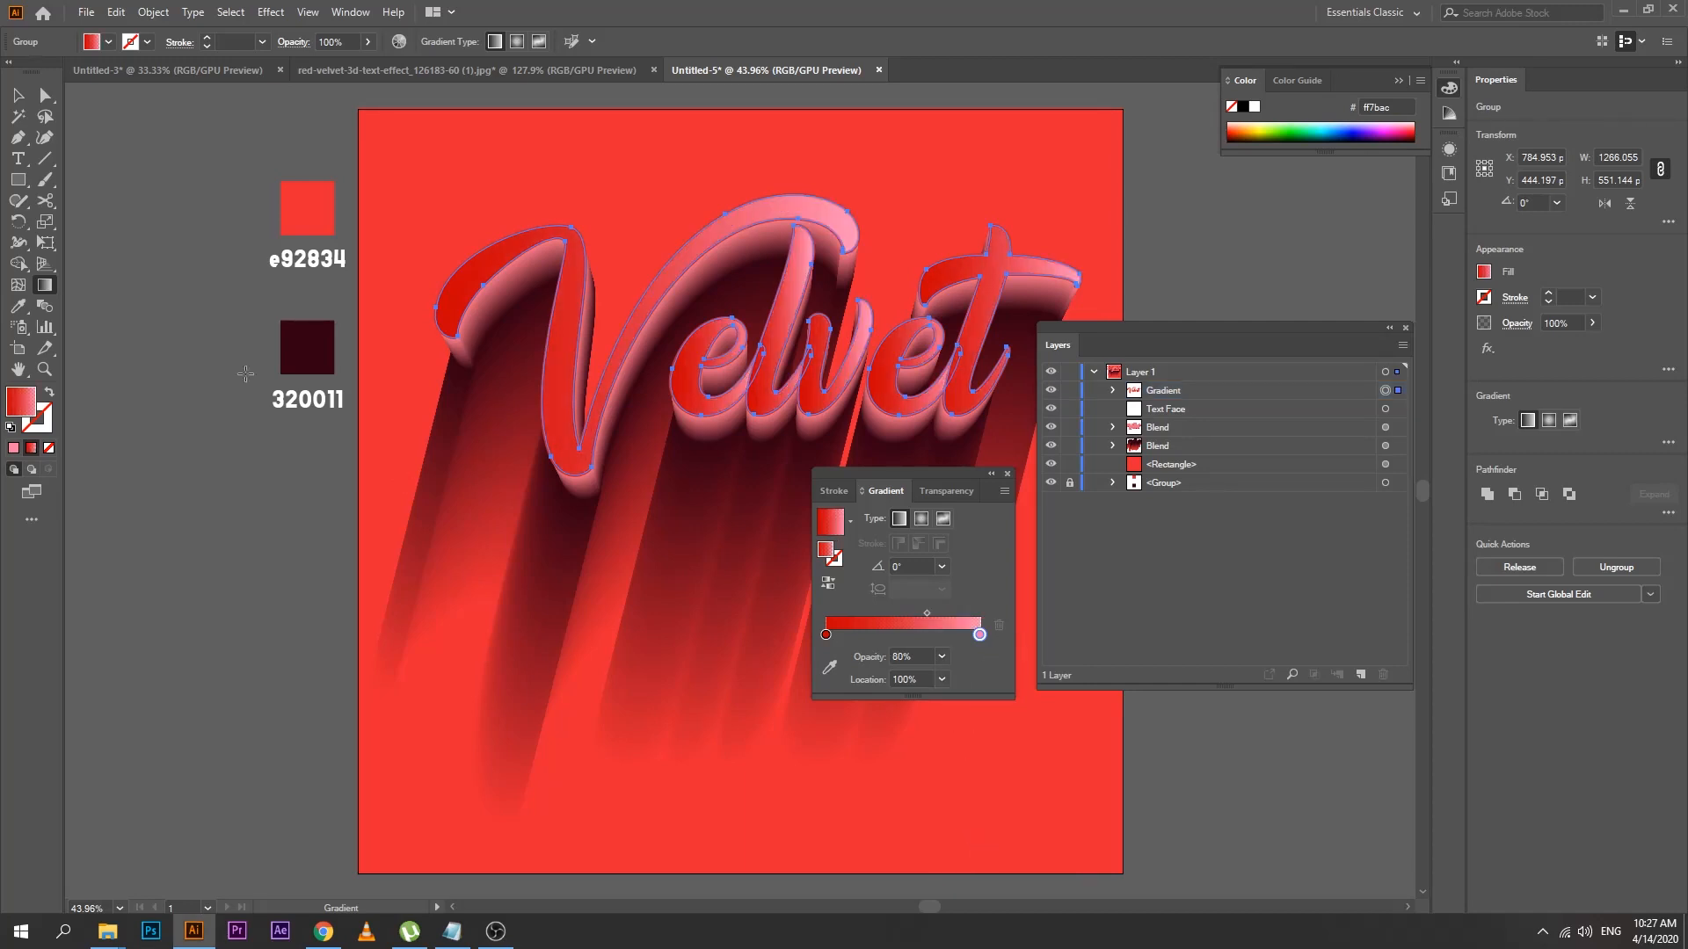
click(18, 95)
click(160, 288)
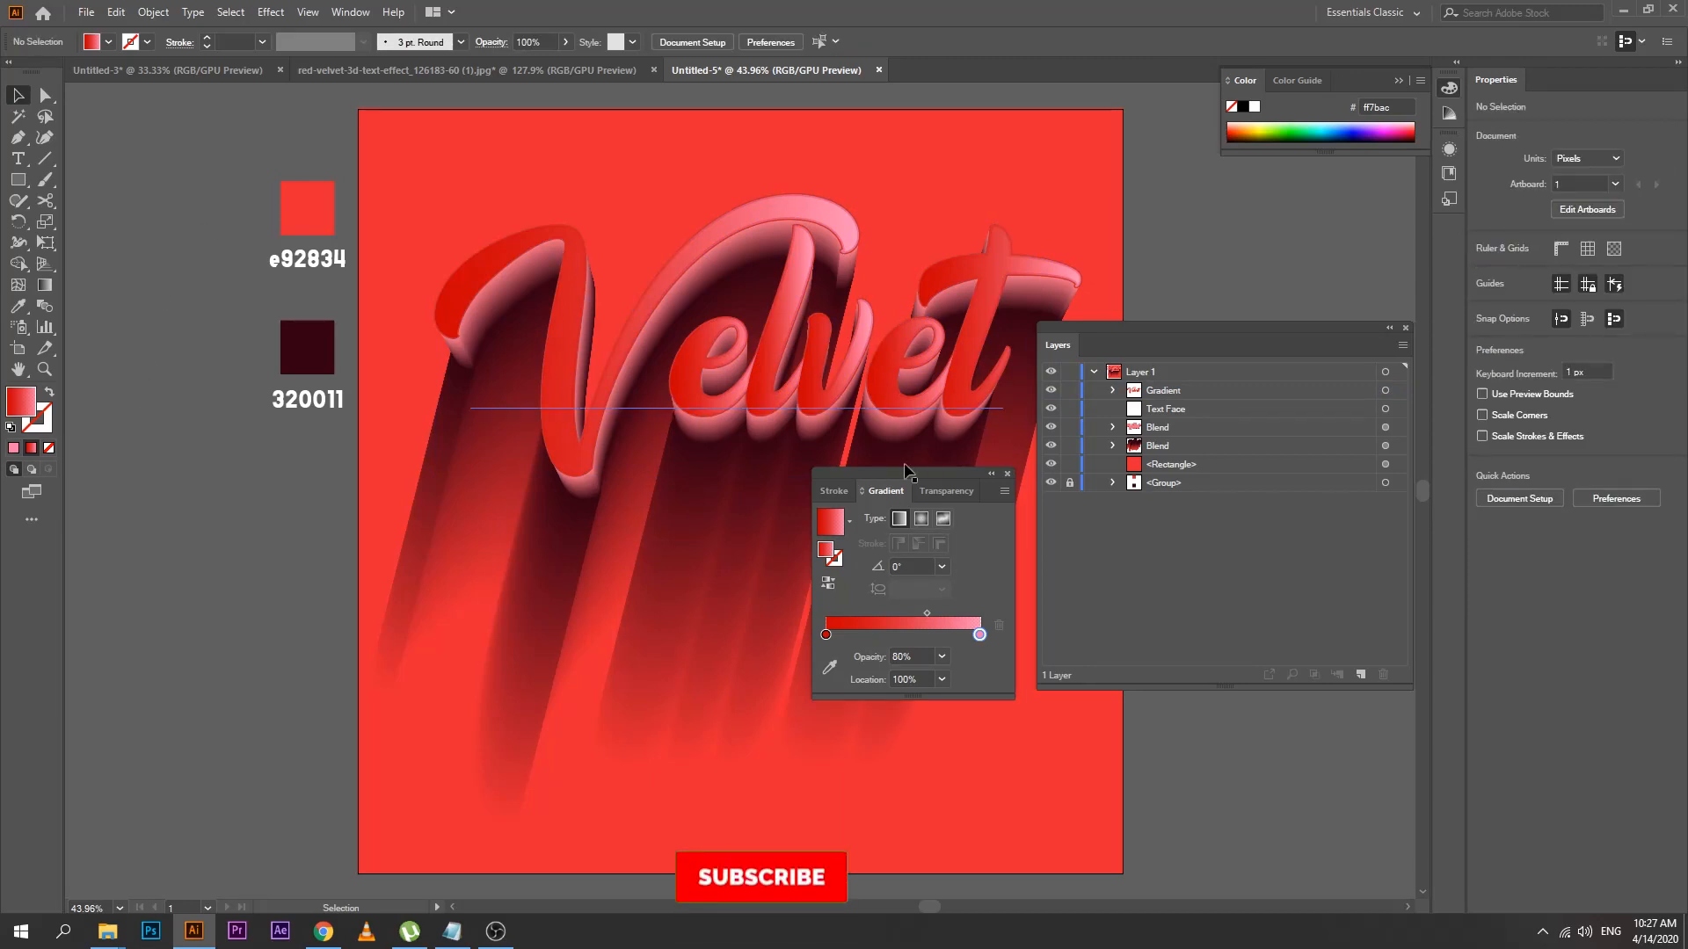
click(1007, 474)
Select the Text Face text and set its stroke color to white
click(1151, 410)
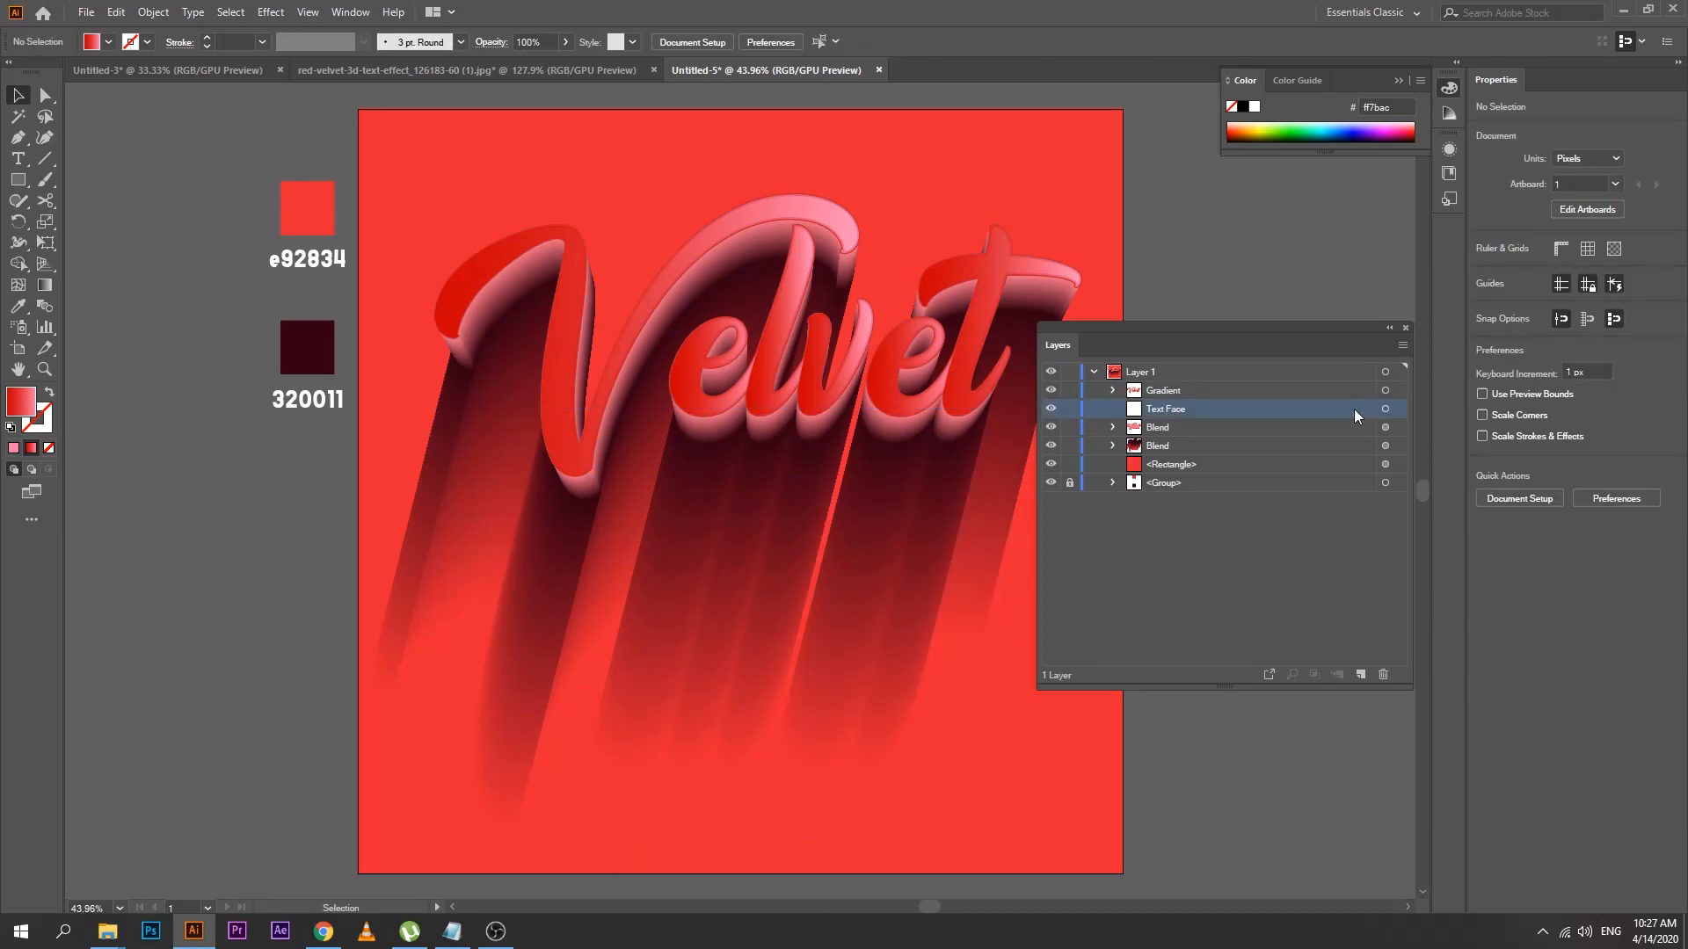
click(1385, 409)
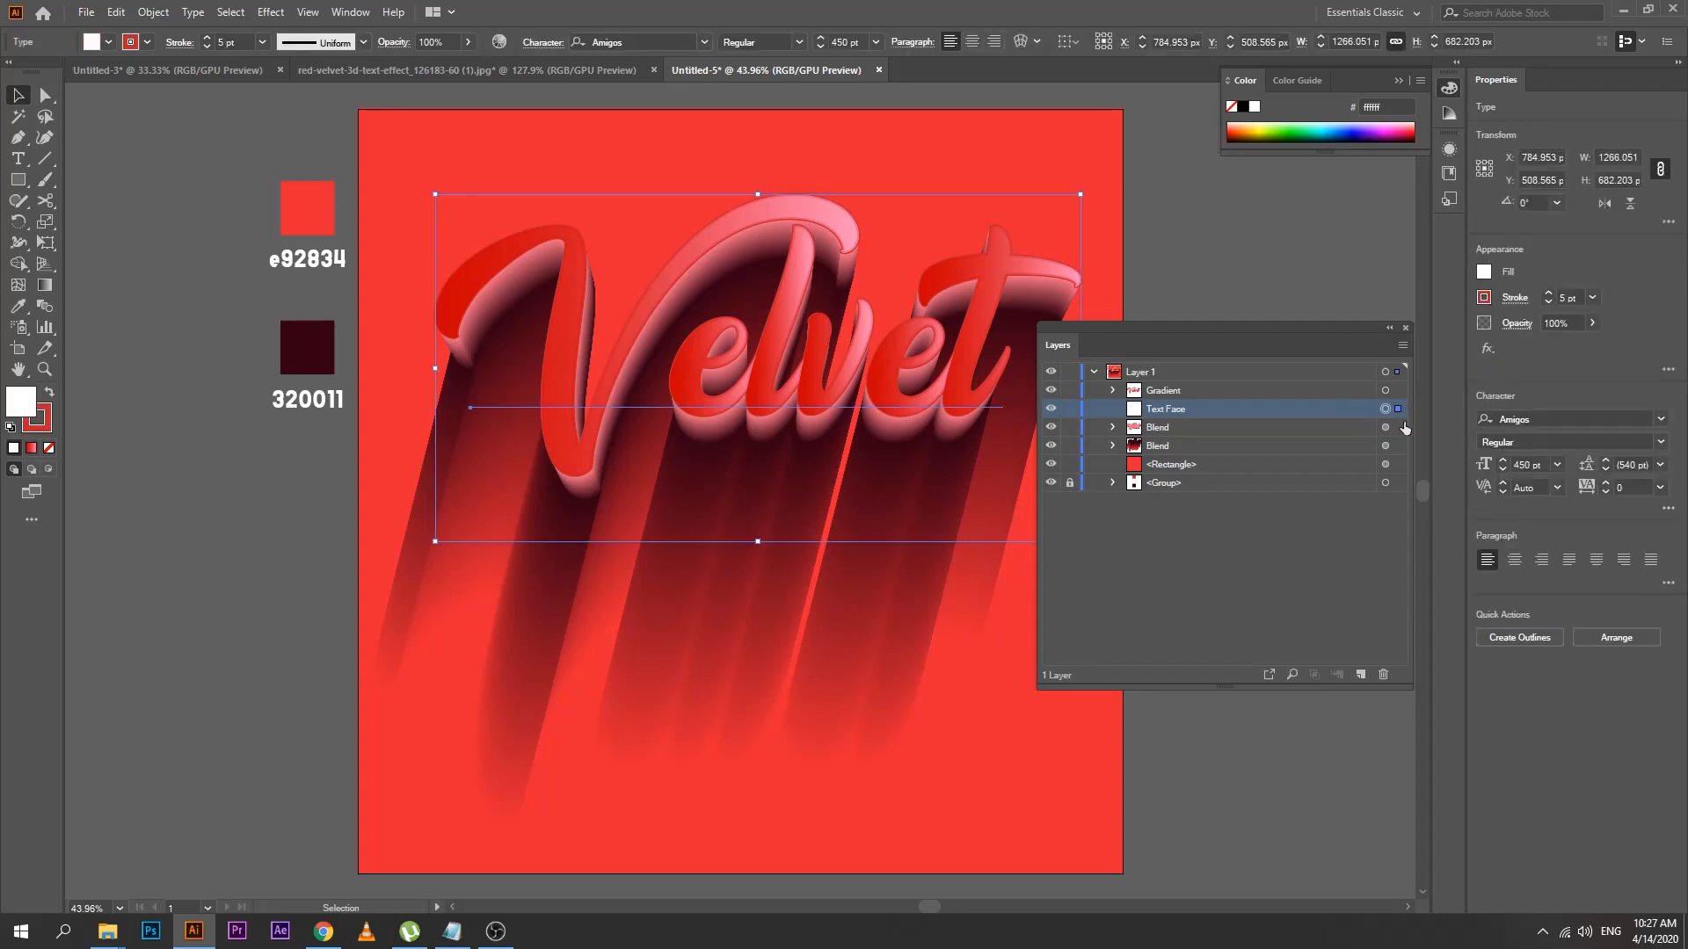
click(1485, 301)
click(1319, 362)
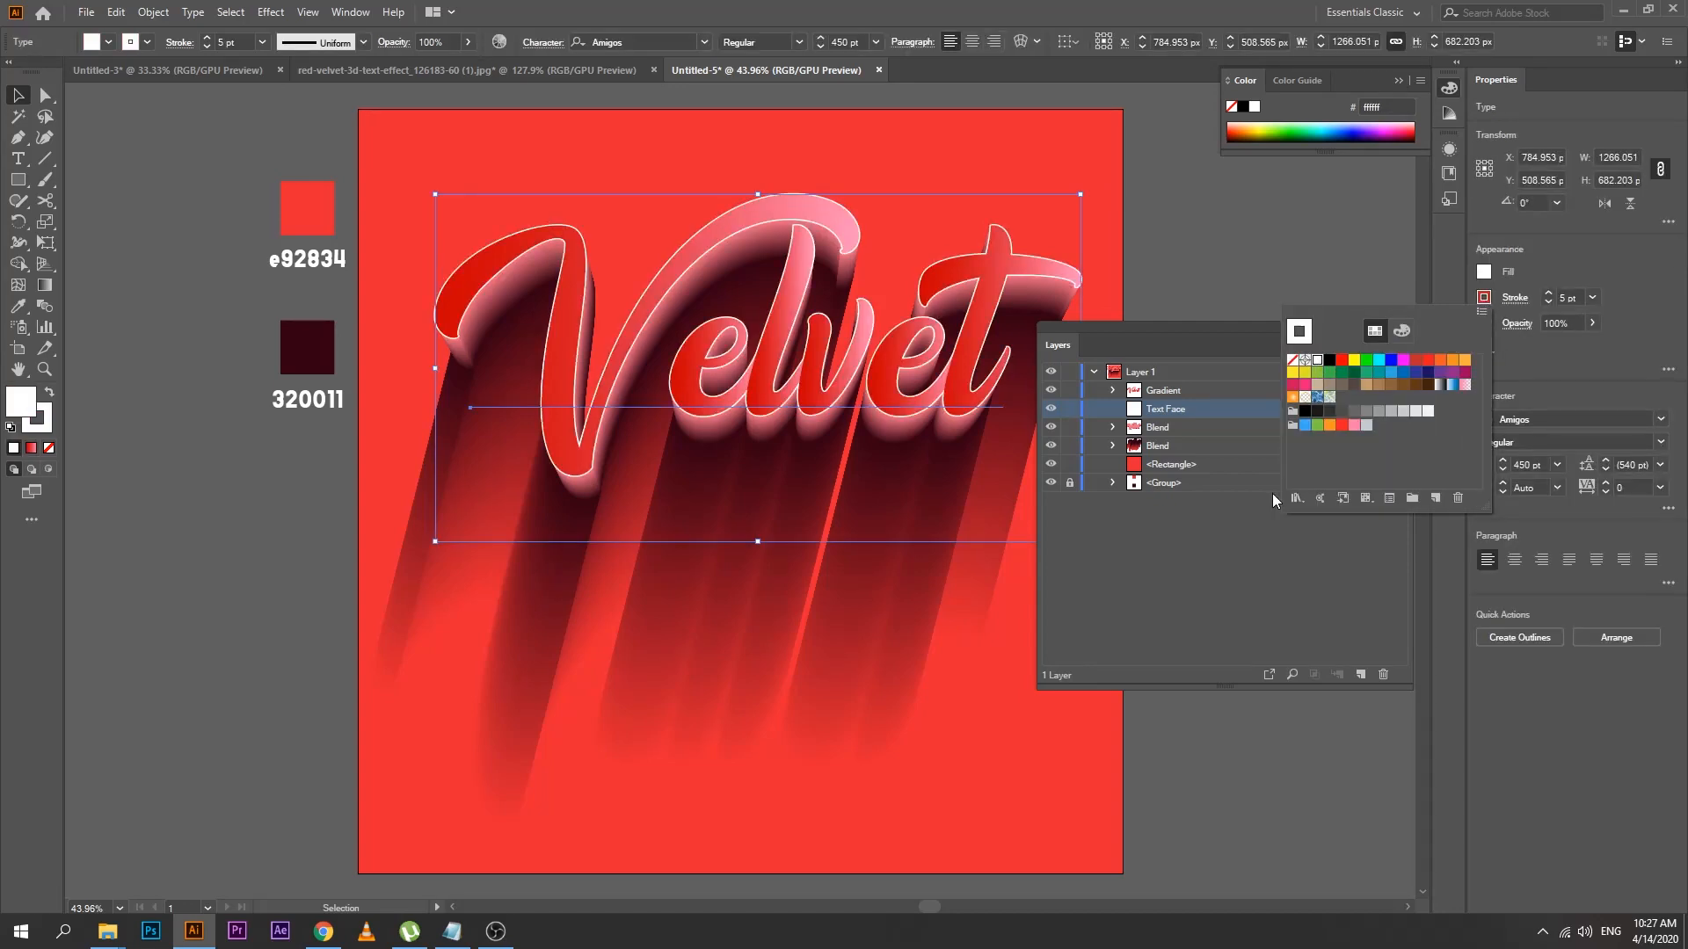
Examine the Velvet lettering up close, checking the white outline, gradient face, extrude and shadow across the letters
click(81, 189)
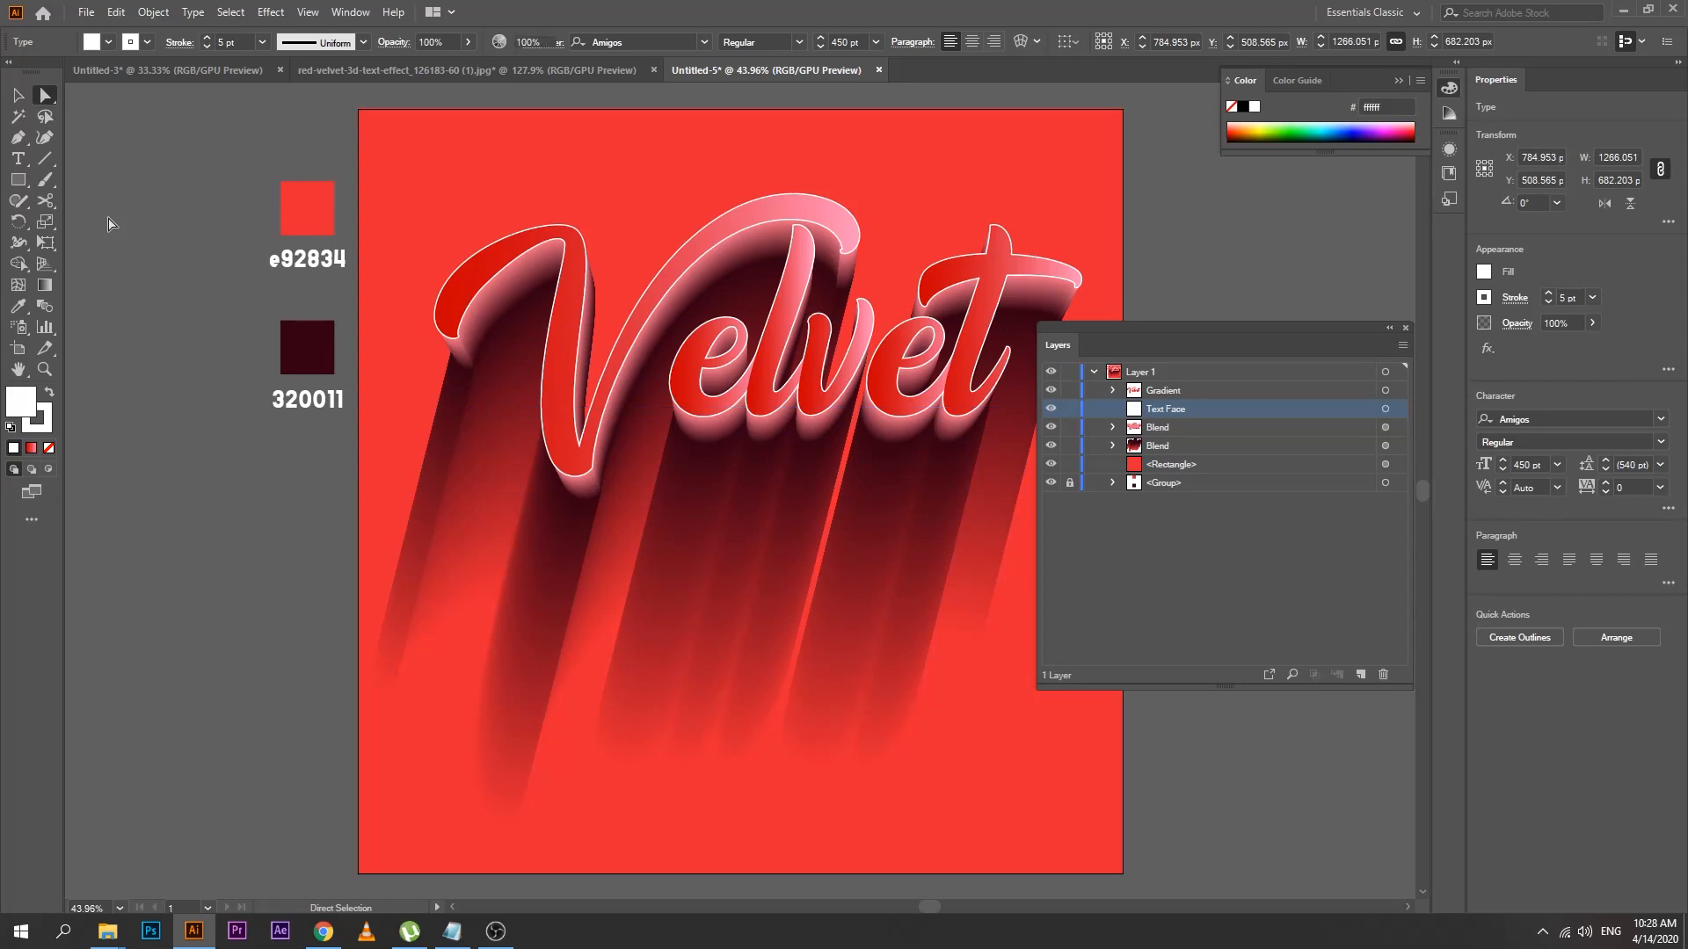
key(z)
click(879, 362)
click(816, 444)
click(809, 474)
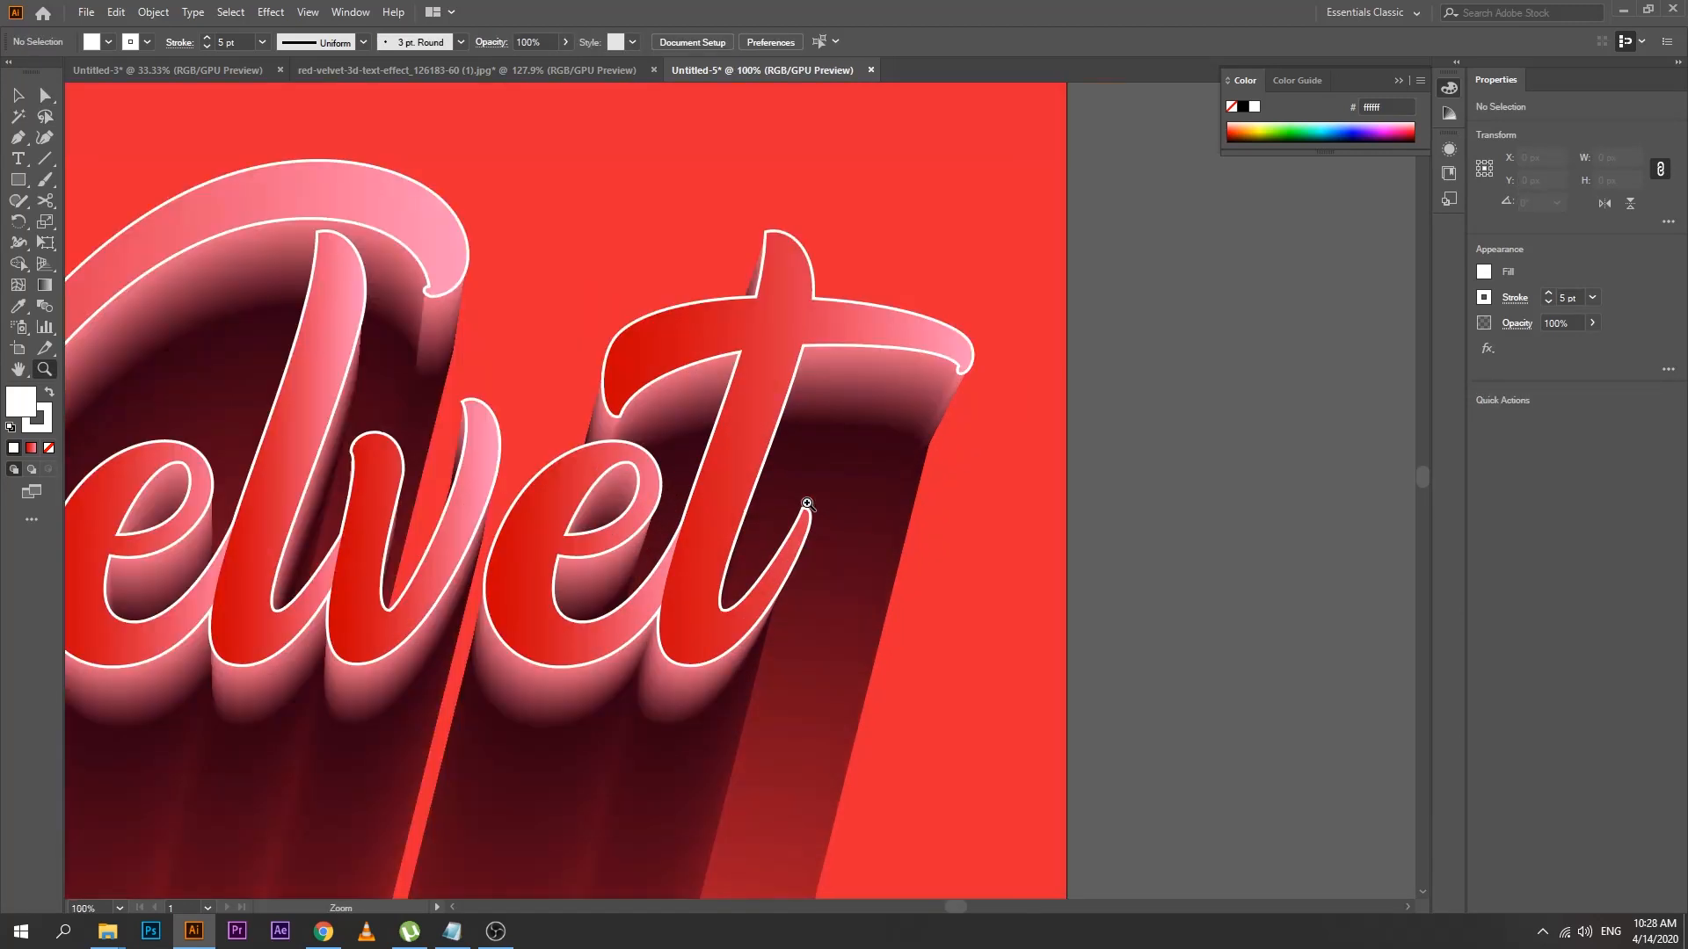
click(803, 501)
drag(411, 614, 999, 558)
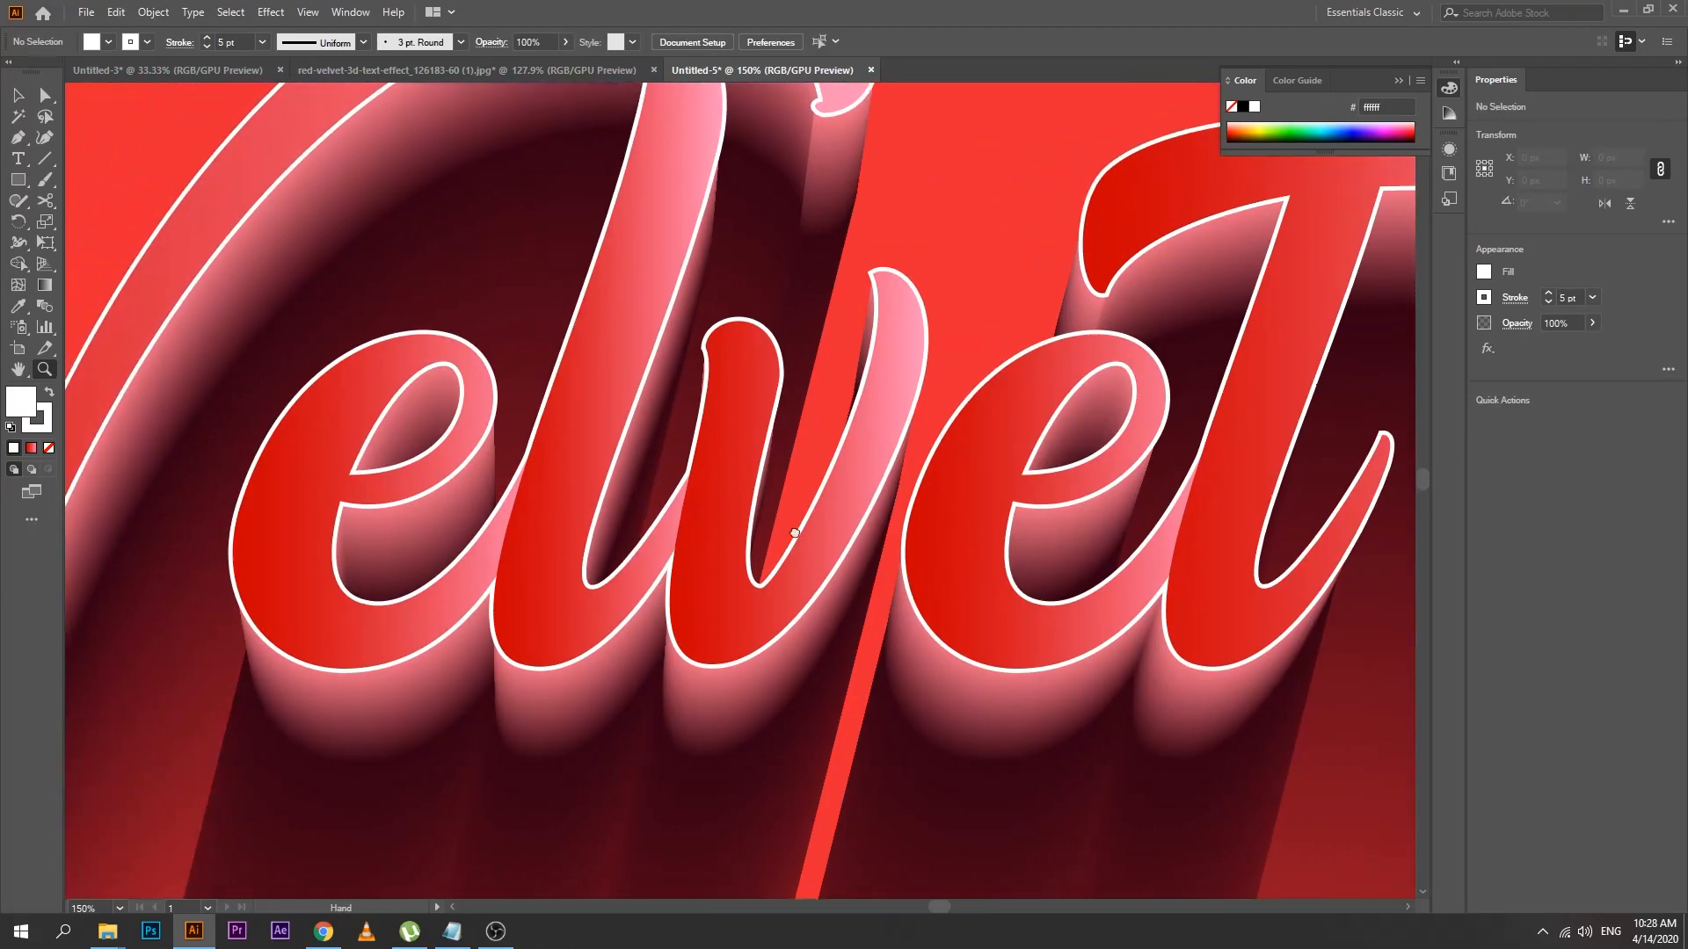
drag(794, 533, 931, 425)
drag(509, 484, 545, 604)
drag(816, 592, 452, 575)
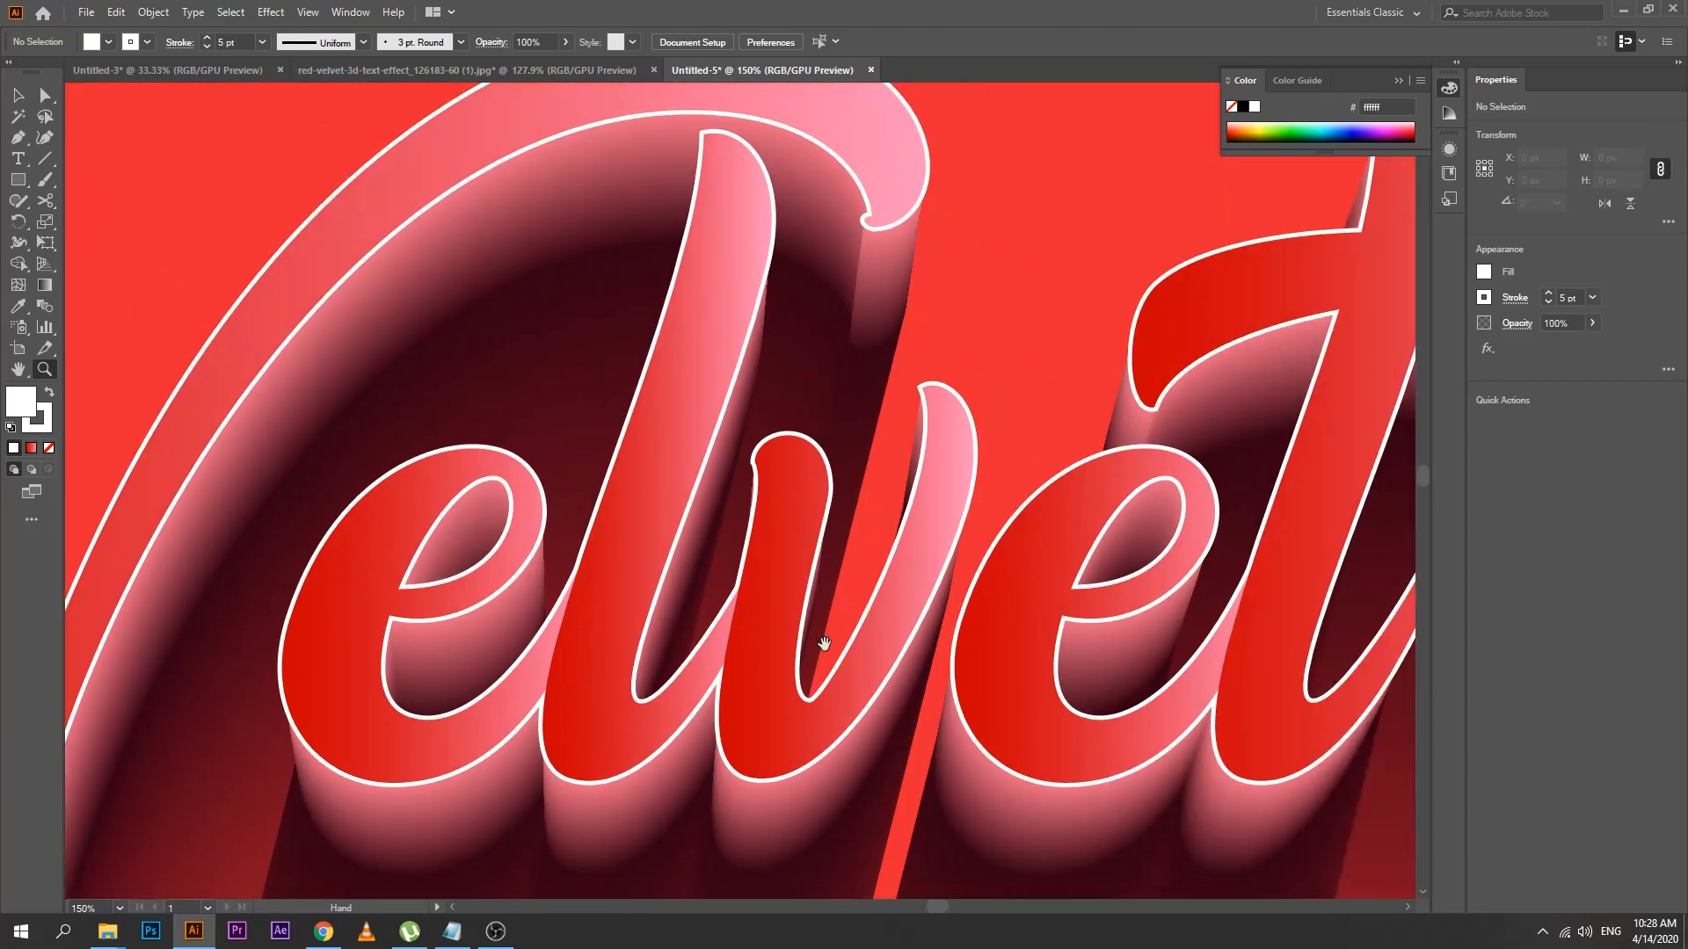
drag(826, 643, 516, 622)
drag(736, 625, 695, 615)
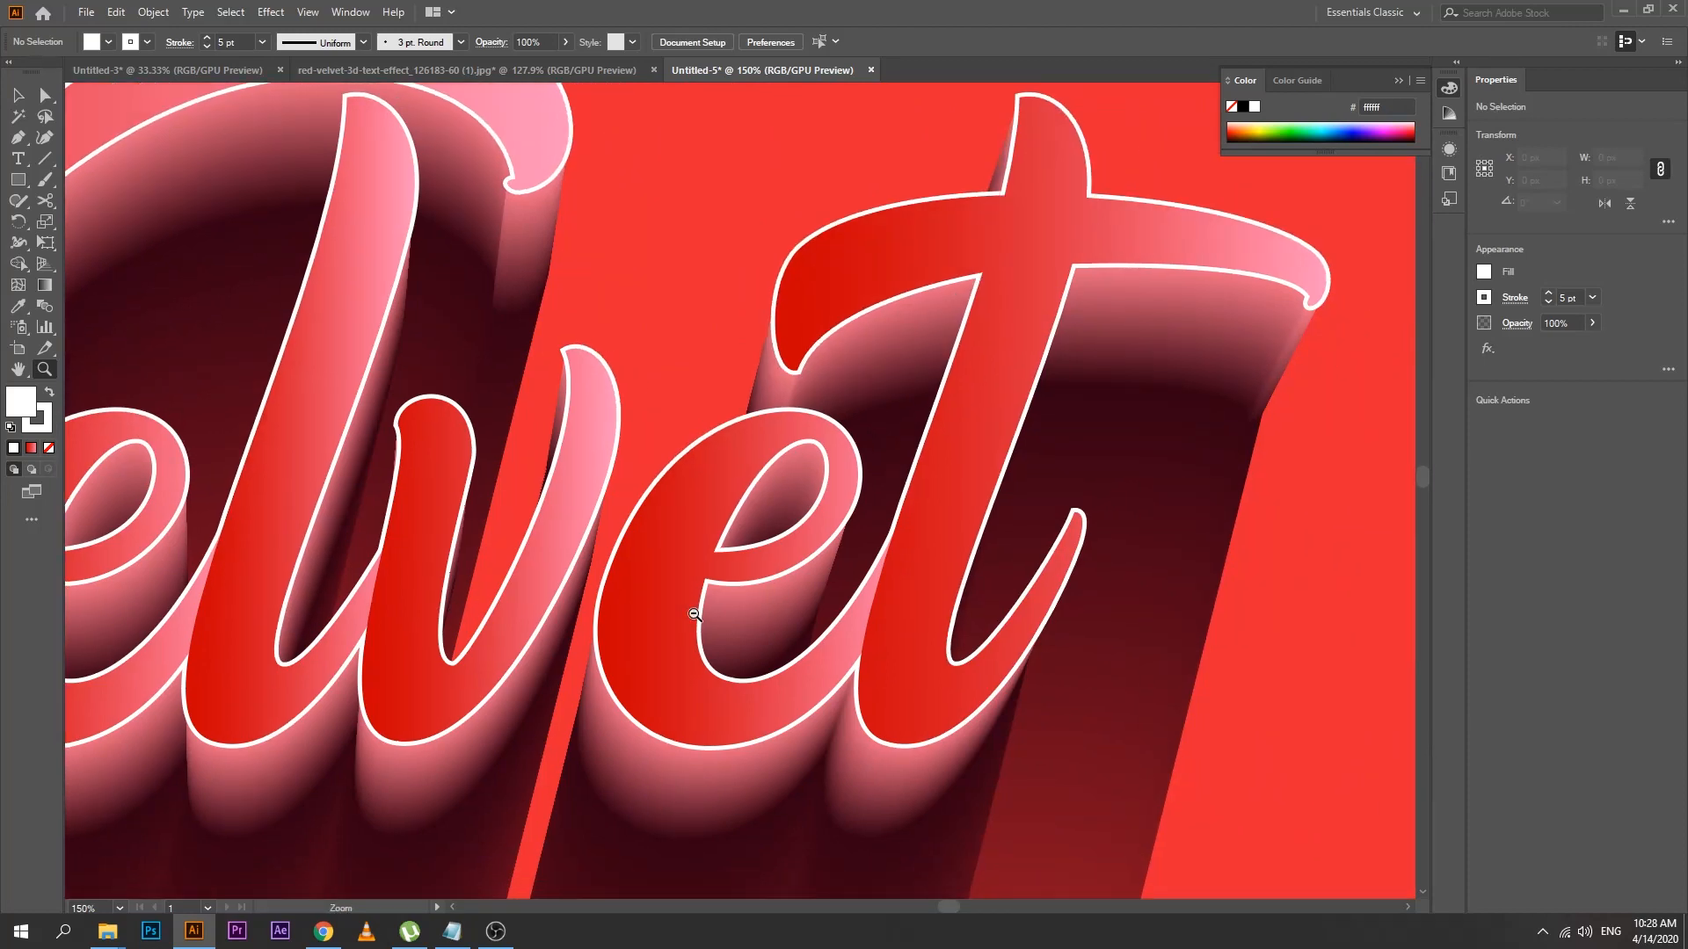
Hide the Color panel and return to the Selection tool with the whole Velvet word in view
alt+click(694, 615)
alt+click(695, 615)
drag(612, 521, 862, 633)
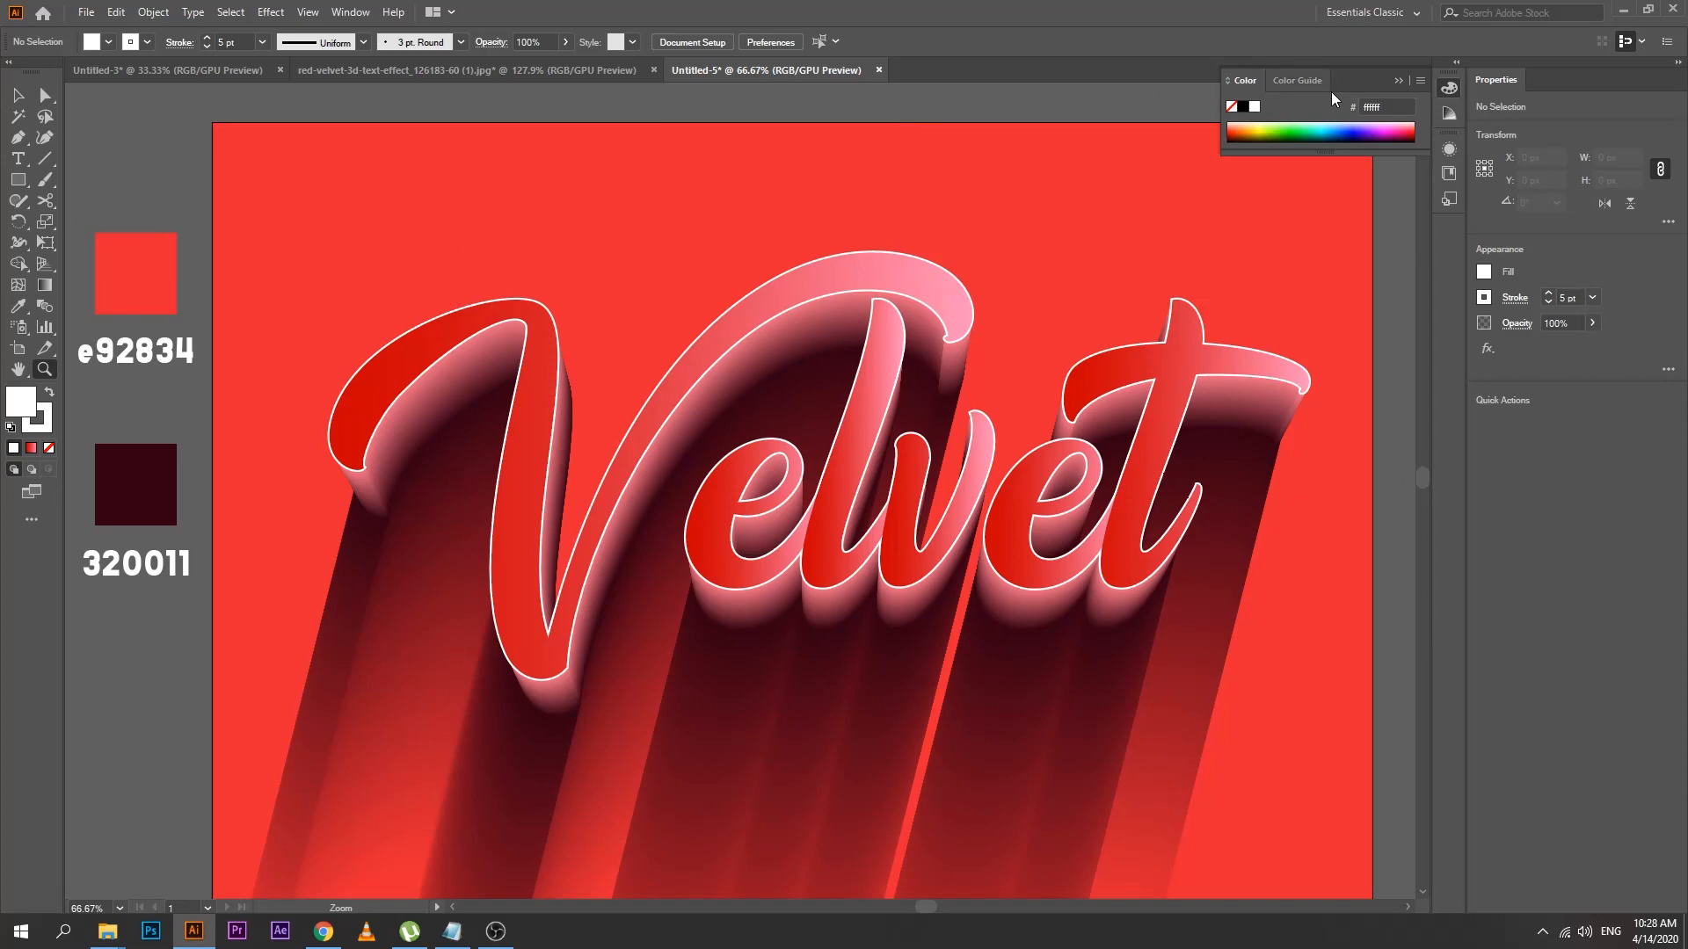
click(1406, 81)
click(18, 94)
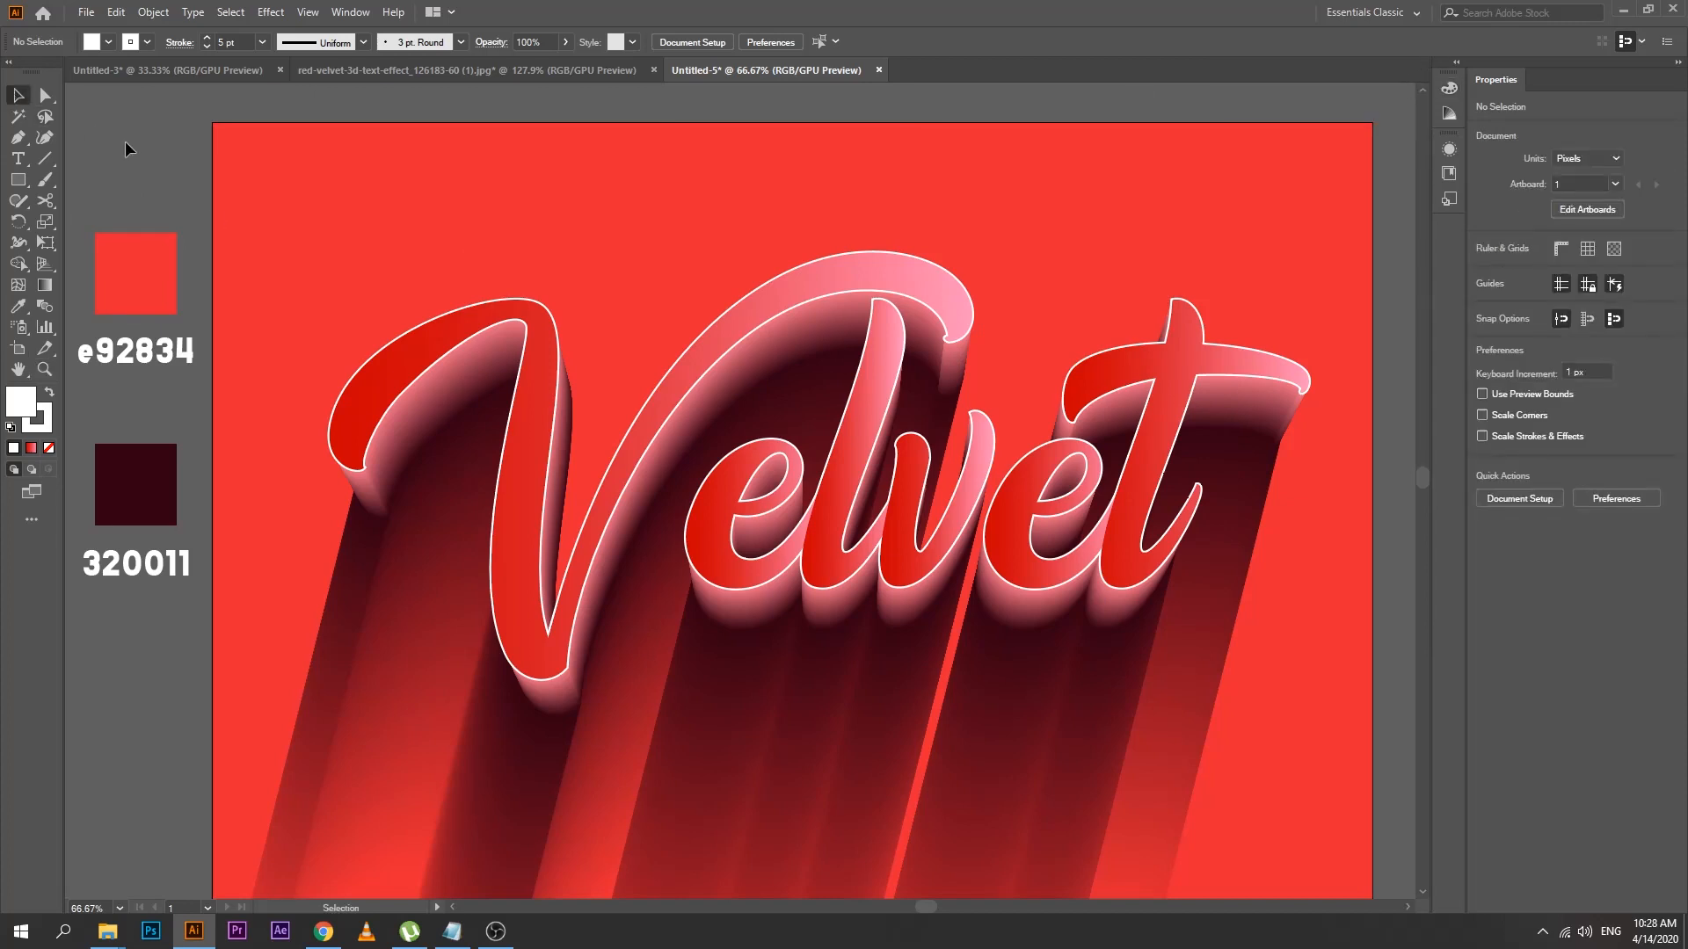